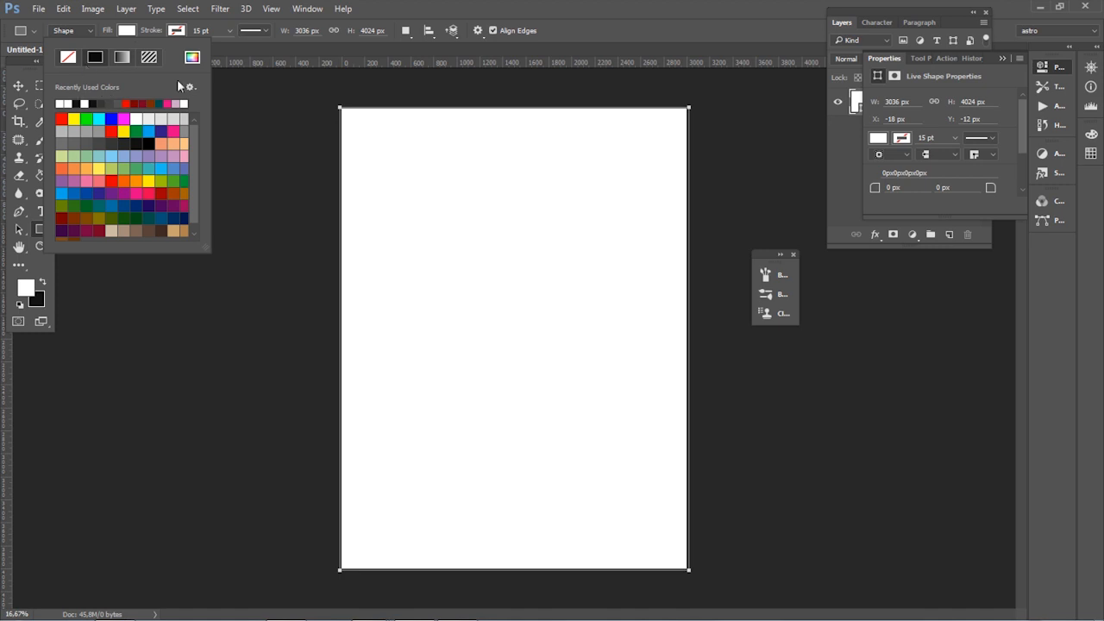
Step: Set the canvas-sized rectangle's fill colour to black with hex value 000000
{"action": "left_click", "coordinate": [191, 57]}
{"action": "double_click", "coordinate": [914, 245]}
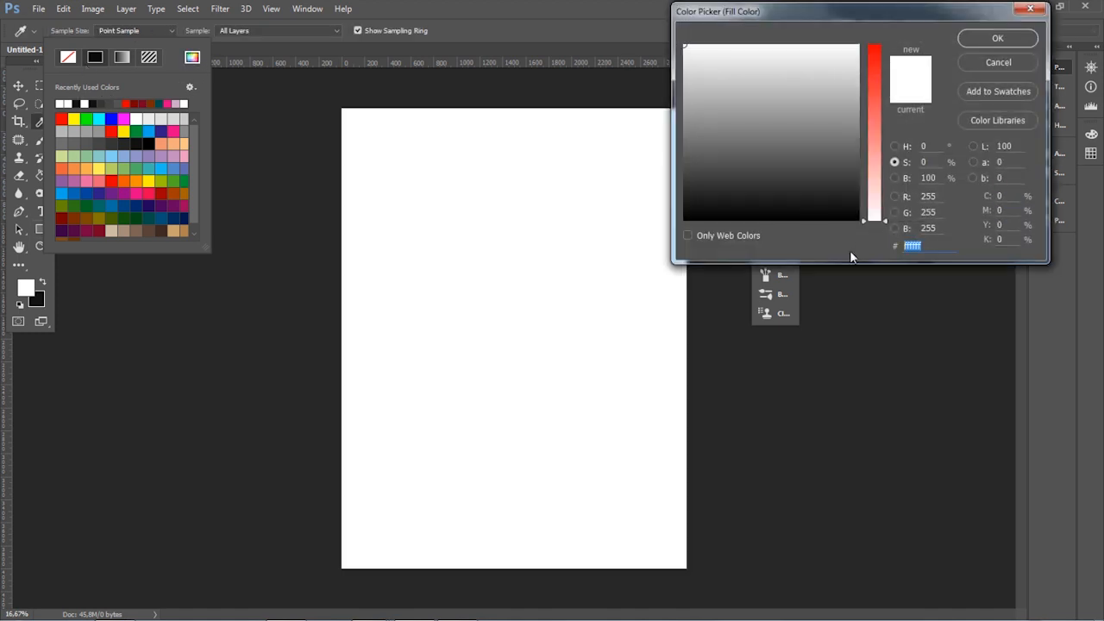
{"action": "type", "text": "000000"}
{"action": "key", "text": "Return"}
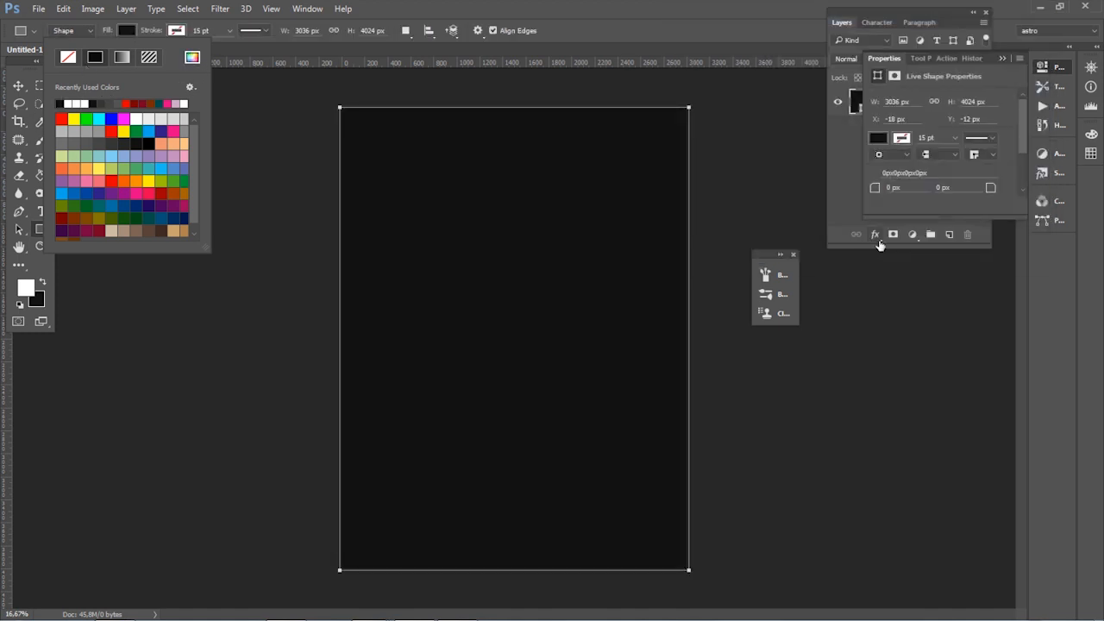
Step: Add a new empty layer above the rectangle and choose the Brush tool for it
{"action": "left_click", "coordinate": [850, 136]}
{"action": "left_click", "coordinate": [949, 234]}
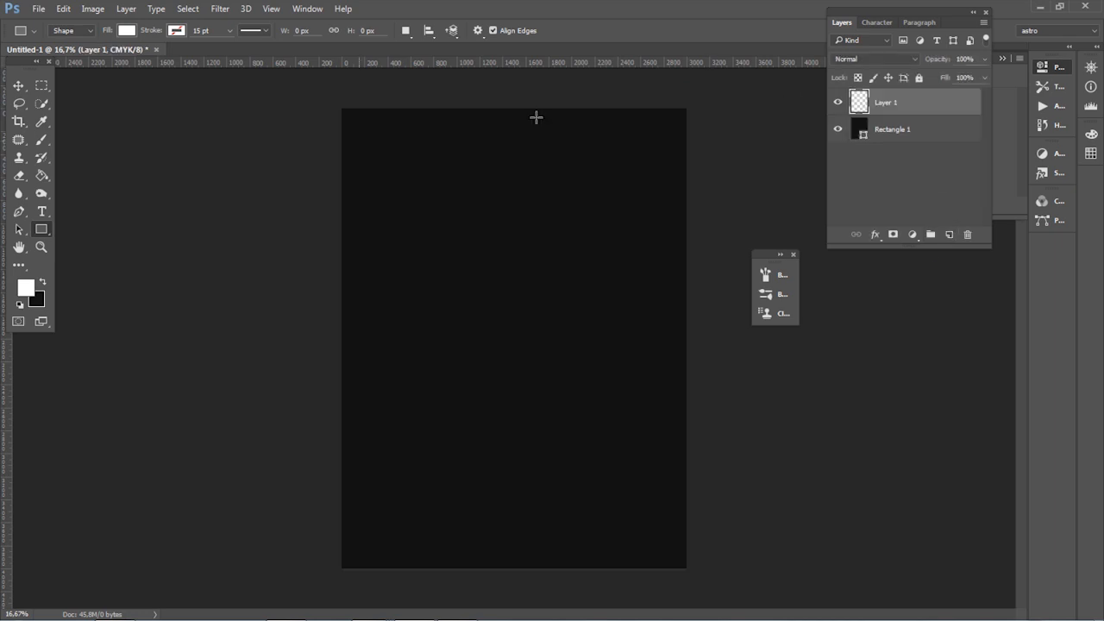
{"action": "left_click", "coordinate": [41, 140]}
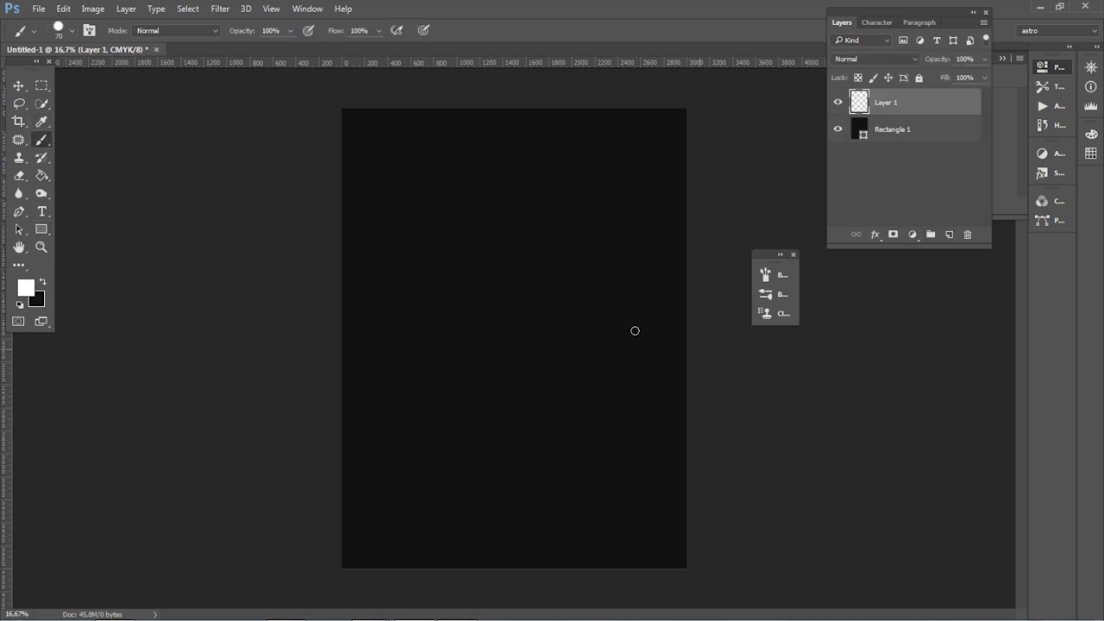
Step: Open the brush settings and examine the Scattering, Texture and Dual Brush options
{"action": "left_click", "coordinate": [775, 276]}
{"action": "left_click_drag", "start_coordinate": [675, 259], "coordinate": [953, 284]}
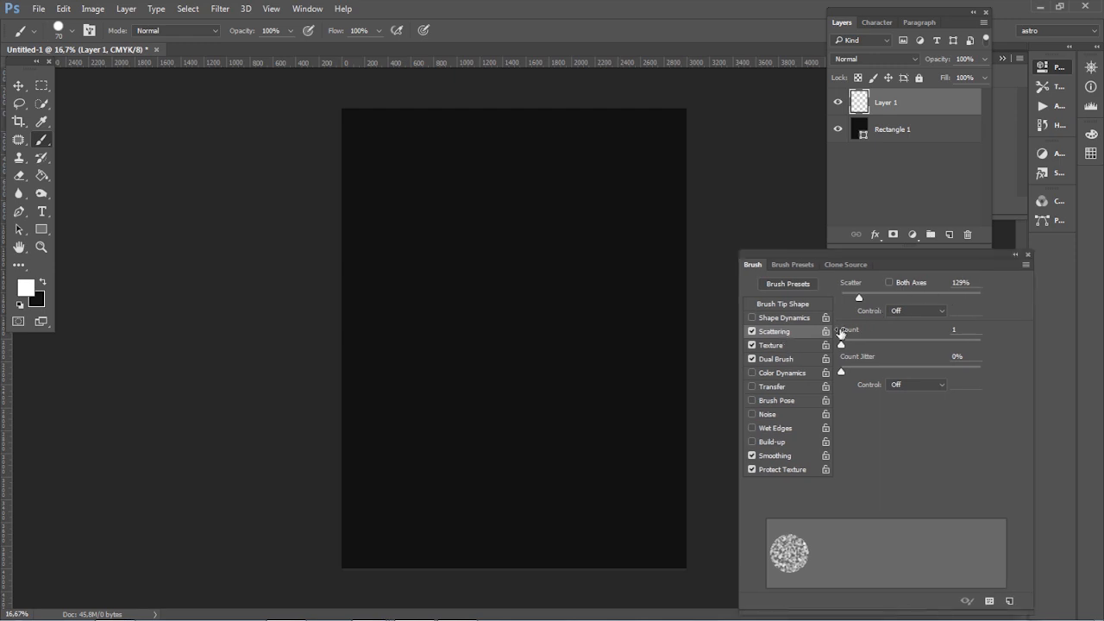
{"action": "left_click", "coordinate": [776, 346]}
{"action": "left_click", "coordinate": [785, 359]}
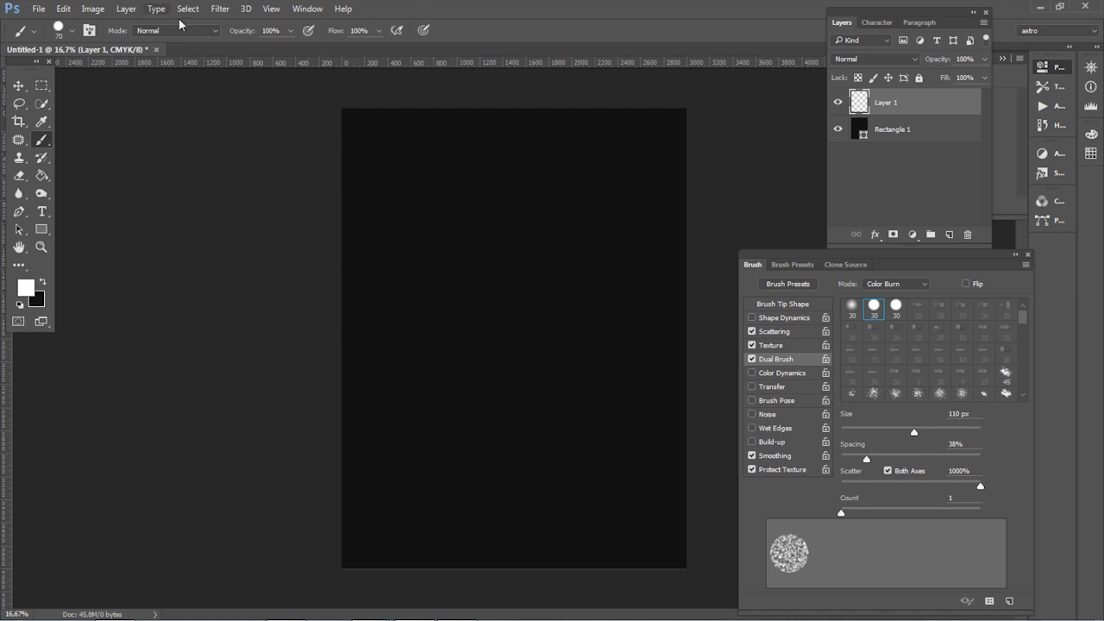
Step: Set the brush size to 165 px and scatter large white dots across the upper part of the canvas
{"action": "left_click", "coordinate": [72, 31]}
{"action": "left_click_drag", "start_coordinate": [108, 77], "coordinate": [135, 78]}
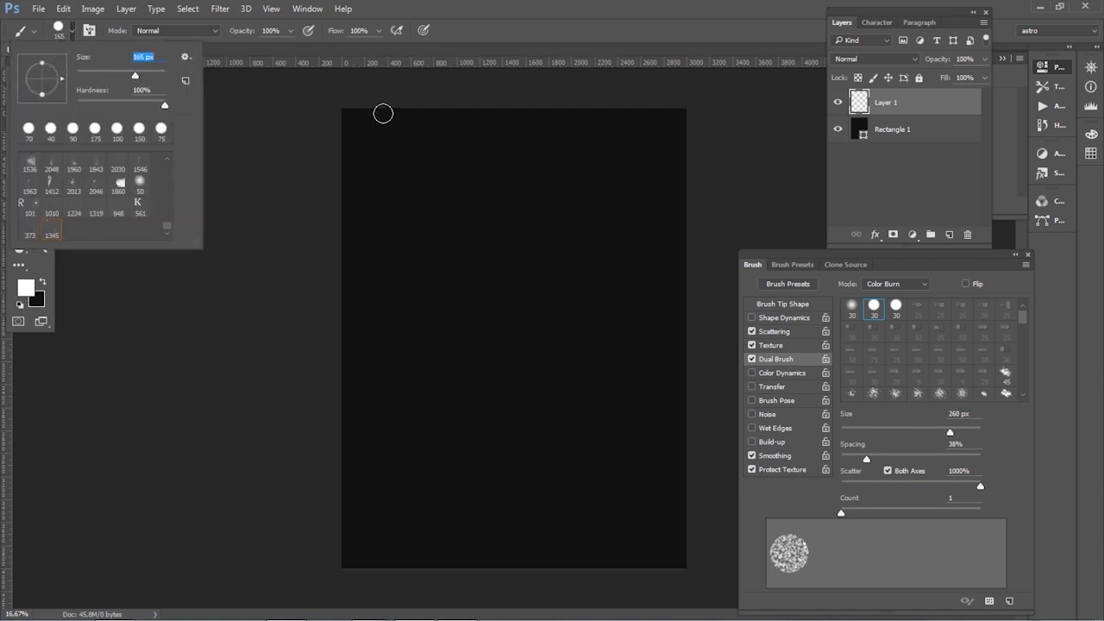
{"action": "left_click", "coordinate": [419, 122]}
{"action": "mouse_move", "coordinate": [360, 105]}
{"action": "left_mouse_down"}
{"action": "mouse_move", "coordinate": [415, 151]}
{"action": "mouse_move", "coordinate": [600, 119]}
{"action": "mouse_move", "coordinate": [669, 162]}
{"action": "mouse_move", "coordinate": [599, 227]}
{"action": "mouse_move", "coordinate": [482, 215]}
{"action": "mouse_move", "coordinate": [417, 190]}
{"action": "mouse_move", "coordinate": [666, 254]}
{"action": "mouse_move", "coordinate": [583, 327]}
{"action": "mouse_move", "coordinate": [670, 294]}
{"action": "mouse_move", "coordinate": [377, 308]}
{"action": "mouse_move", "coordinate": [514, 161]}
{"action": "mouse_move", "coordinate": [483, 94]}
{"action": "mouse_move", "coordinate": [431, 243]}
{"action": "mouse_move", "coordinate": [332, 247]}
{"action": "mouse_move", "coordinate": [332, 151]}
{"action": "mouse_move", "coordinate": [568, 182]}
{"action": "mouse_move", "coordinate": [675, 269]}
{"action": "mouse_move", "coordinate": [684, 245]}
{"action": "mouse_move", "coordinate": [340, 247]}
{"action": "mouse_move", "coordinate": [280, 291]}
{"action": "mouse_move", "coordinate": [324, 220]}
{"action": "mouse_move", "coordinate": [425, 137]}
{"action": "mouse_move", "coordinate": [351, 107]}
{"action": "mouse_move", "coordinate": [421, 99]}
{"action": "mouse_move", "coordinate": [253, 217]}
{"action": "mouse_move", "coordinate": [228, 251]}
{"action": "mouse_move", "coordinate": [340, 243]}
{"action": "mouse_move", "coordinate": [405, 95]}
{"action": "mouse_move", "coordinate": [426, 276]}
{"action": "left_mouse_up"}
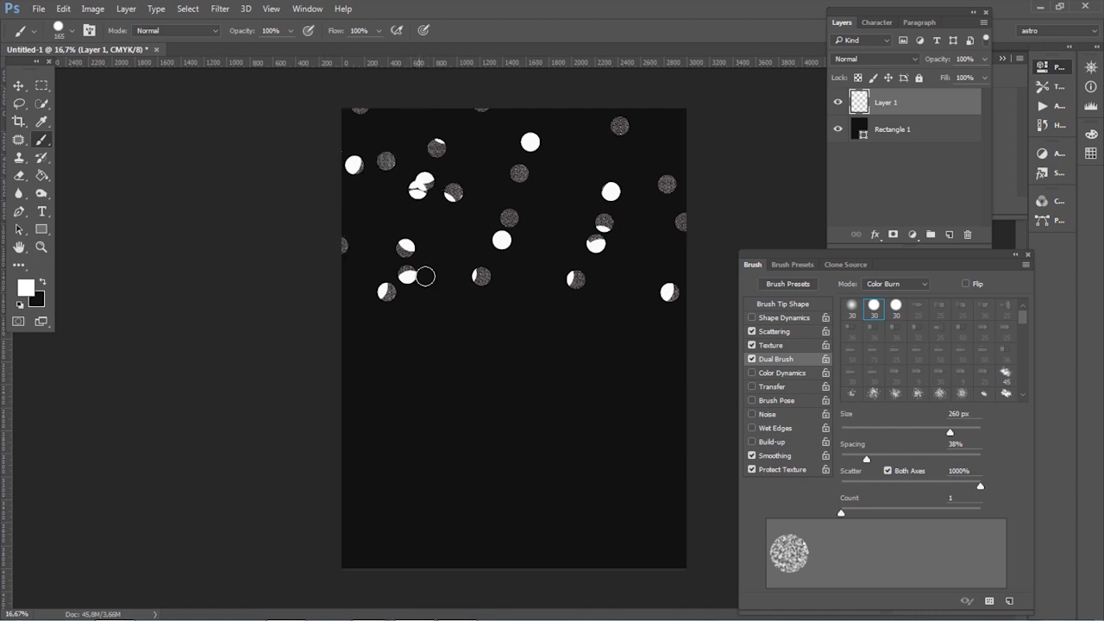
Step: Reduce the brush size to 92 px and scatter medium white dots among the large ones in the upper half
{"action": "left_click", "coordinate": [69, 32]}
{"action": "left_click_drag", "start_coordinate": [145, 77], "coordinate": [118, 79]}
{"action": "mouse_move", "coordinate": [439, 182]}
{"action": "left_mouse_down"}
{"action": "mouse_move", "coordinate": [481, 124]}
{"action": "mouse_move", "coordinate": [618, 131]}
{"action": "mouse_move", "coordinate": [464, 162]}
{"action": "mouse_move", "coordinate": [426, 127]}
{"action": "mouse_move", "coordinate": [582, 170]}
{"action": "mouse_move", "coordinate": [424, 236]}
{"action": "mouse_move", "coordinate": [378, 230]}
{"action": "mouse_move", "coordinate": [473, 249]}
{"action": "mouse_move", "coordinate": [474, 320]}
{"action": "mouse_move", "coordinate": [532, 270]}
{"action": "mouse_move", "coordinate": [471, 163]}
{"action": "mouse_move", "coordinate": [516, 113]}
{"action": "mouse_move", "coordinate": [580, 156]}
{"action": "left_mouse_up"}
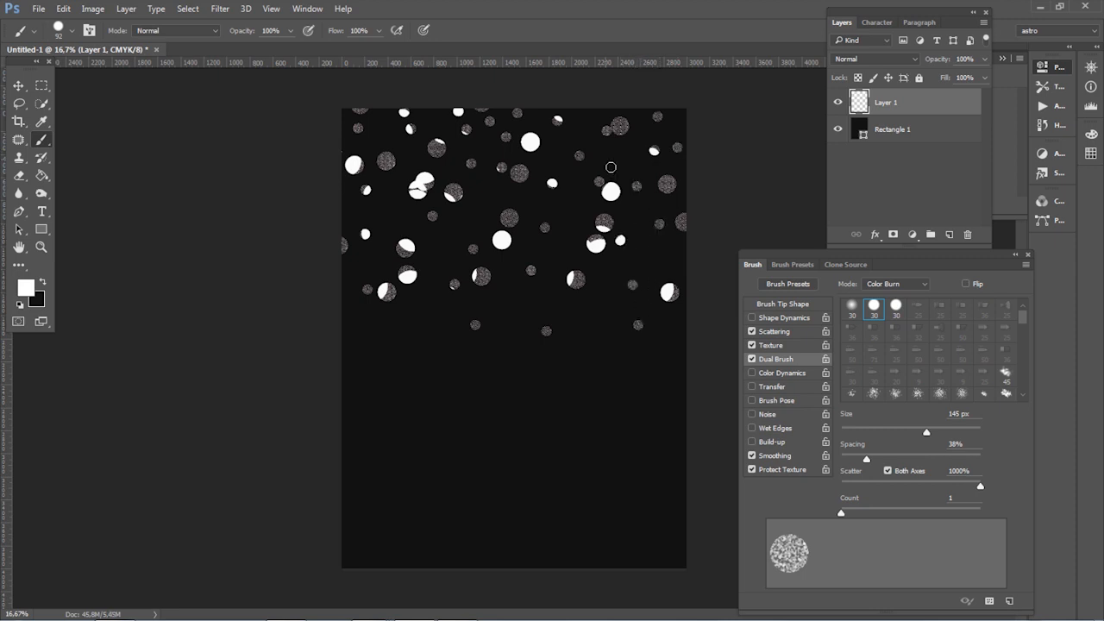
{"action": "mouse_move", "coordinate": [428, 211]}
{"action": "left_mouse_down"}
{"action": "mouse_move", "coordinate": [396, 209]}
{"action": "mouse_move", "coordinate": [412, 172]}
{"action": "left_mouse_up"}
{"action": "mouse_move", "coordinate": [489, 190]}
{"action": "left_mouse_down"}
{"action": "mouse_move", "coordinate": [537, 260]}
{"action": "mouse_move", "coordinate": [508, 199]}
{"action": "mouse_move", "coordinate": [625, 162]}
{"action": "mouse_move", "coordinate": [485, 154]}
{"action": "mouse_move", "coordinate": [649, 149]}
{"action": "mouse_move", "coordinate": [385, 161]}
{"action": "mouse_move", "coordinate": [658, 127]}
{"action": "left_mouse_up"}
{"action": "mouse_move", "coordinate": [379, 211]}
{"action": "left_mouse_down"}
{"action": "mouse_move", "coordinate": [448, 293]}
{"action": "mouse_move", "coordinate": [702, 247]}
{"action": "left_mouse_up"}
{"action": "mouse_move", "coordinate": [398, 157]}
{"action": "left_mouse_down"}
{"action": "mouse_move", "coordinate": [350, 212]}
{"action": "mouse_move", "coordinate": [477, 241]}
{"action": "mouse_move", "coordinate": [428, 251]}
{"action": "mouse_move", "coordinate": [465, 215]}
{"action": "mouse_move", "coordinate": [397, 257]}
{"action": "left_mouse_up"}
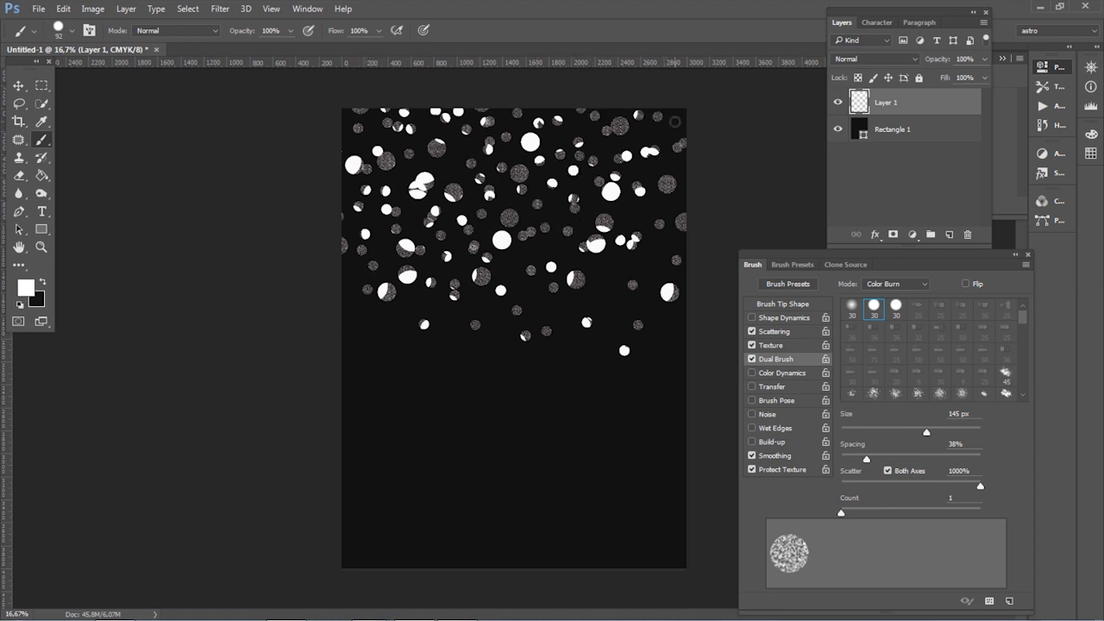
{"action": "left_click", "coordinate": [613, 276]}
{"action": "left_click", "coordinate": [647, 264]}
{"action": "left_click", "coordinate": [616, 325]}
Step: Set the brush size to 60 px and fill the gaps with small white dots, densest near the canvas top
{"action": "left_click", "coordinate": [71, 32]}
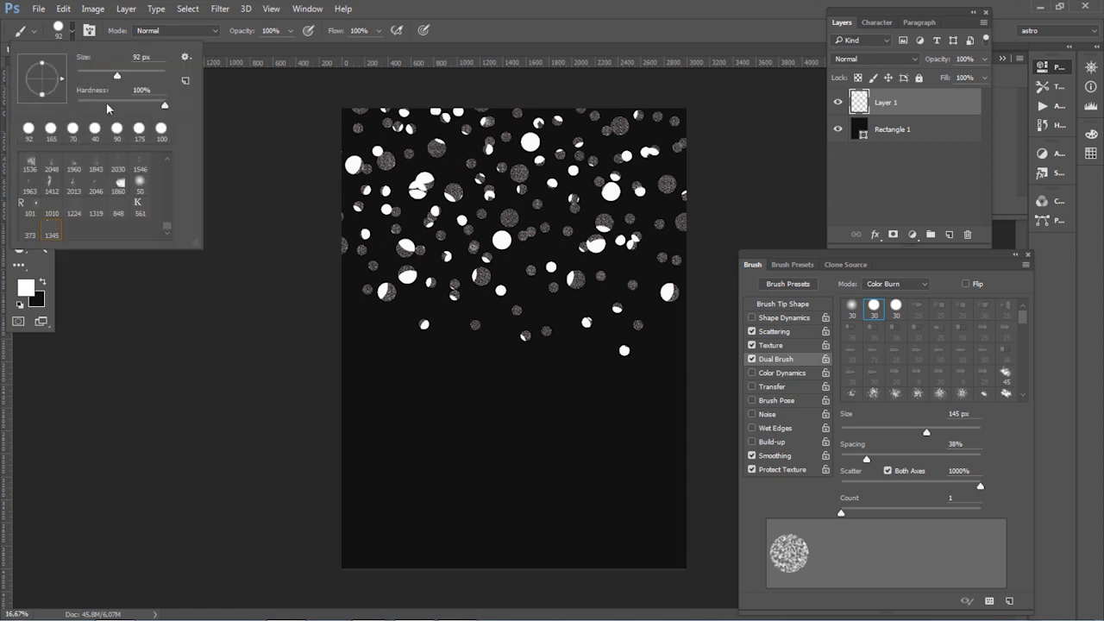
{"action": "type", "text": "60"}
{"action": "key", "text": "Return"}
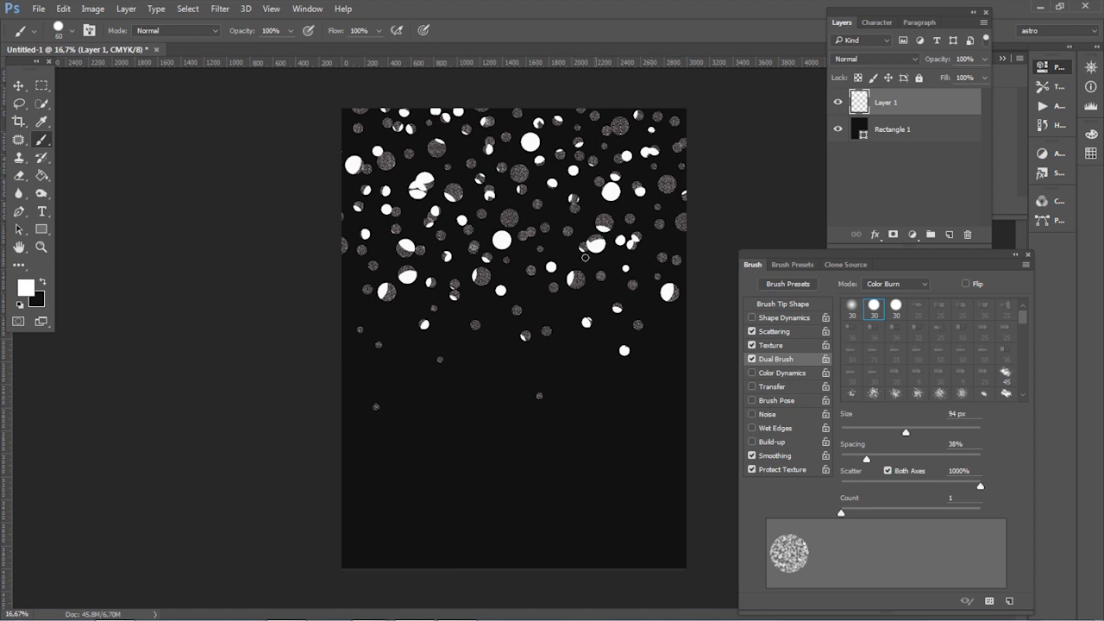
{"action": "mouse_move", "coordinate": [601, 205]}
{"action": "left_mouse_down"}
{"action": "mouse_move", "coordinate": [531, 222]}
{"action": "mouse_move", "coordinate": [529, 204]}
{"action": "mouse_move", "coordinate": [662, 230]}
{"action": "mouse_move", "coordinate": [546, 144]}
{"action": "mouse_move", "coordinate": [466, 154]}
{"action": "mouse_move", "coordinate": [604, 138]}
{"action": "mouse_move", "coordinate": [561, 118]}
{"action": "mouse_move", "coordinate": [383, 118]}
{"action": "mouse_move", "coordinate": [353, 151]}
{"action": "mouse_move", "coordinate": [629, 129]}
{"action": "mouse_move", "coordinate": [595, 146]}
{"action": "left_mouse_up"}
{"action": "mouse_move", "coordinate": [470, 142]}
{"action": "left_mouse_down"}
{"action": "mouse_move", "coordinate": [659, 219]}
{"action": "mouse_move", "coordinate": [396, 195]}
{"action": "mouse_move", "coordinate": [651, 205]}
{"action": "mouse_move", "coordinate": [518, 195]}
{"action": "left_mouse_up"}
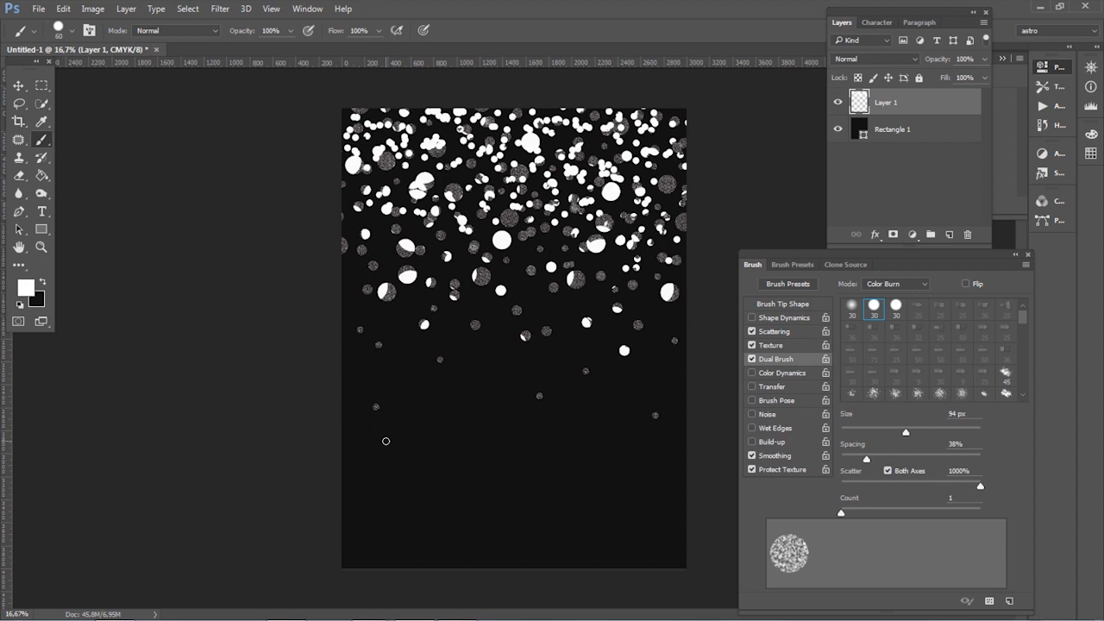
Step: Copy "Please join us for our annual" from the desktop note into a white Century Gothic Regular 30 pt text layer below the dots
{"action": "left_click", "coordinate": [949, 235]}
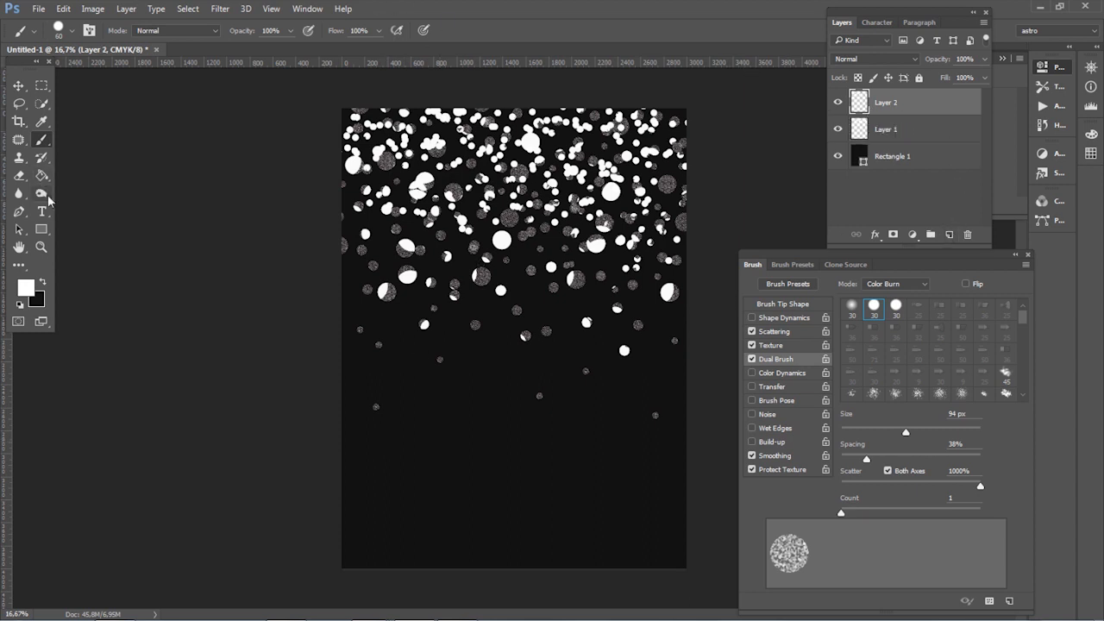
{"action": "left_click", "coordinate": [41, 211]}
{"action": "left_click", "coordinate": [440, 380]}
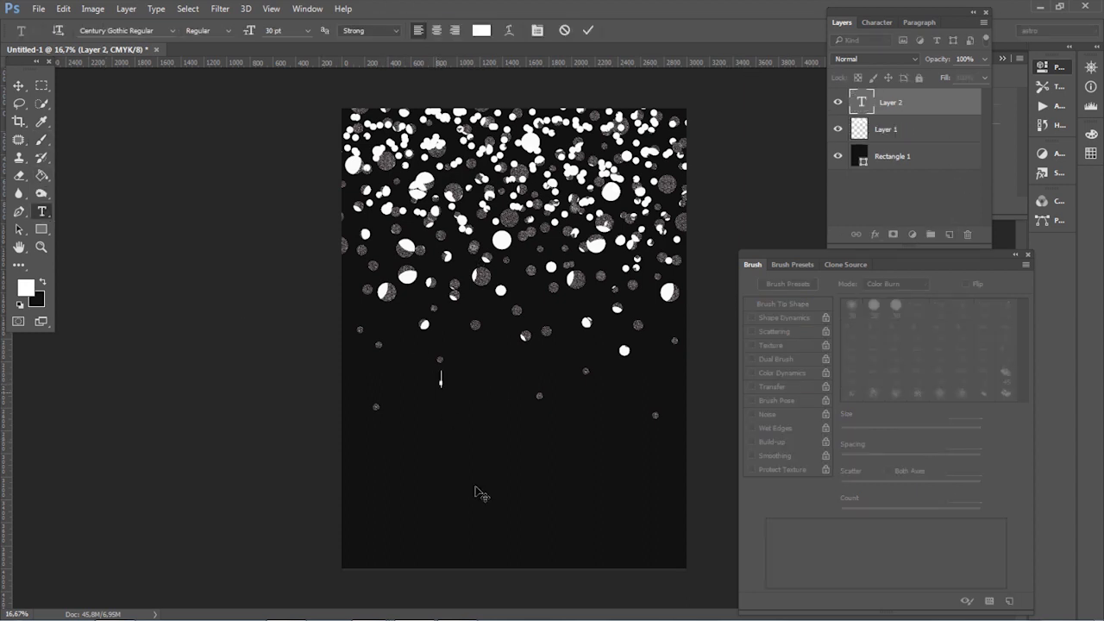
{"action": "left_click", "coordinate": [1060, 7]}
{"action": "left_click_drag", "start_coordinate": [1031, 356], "coordinate": [897, 353]}
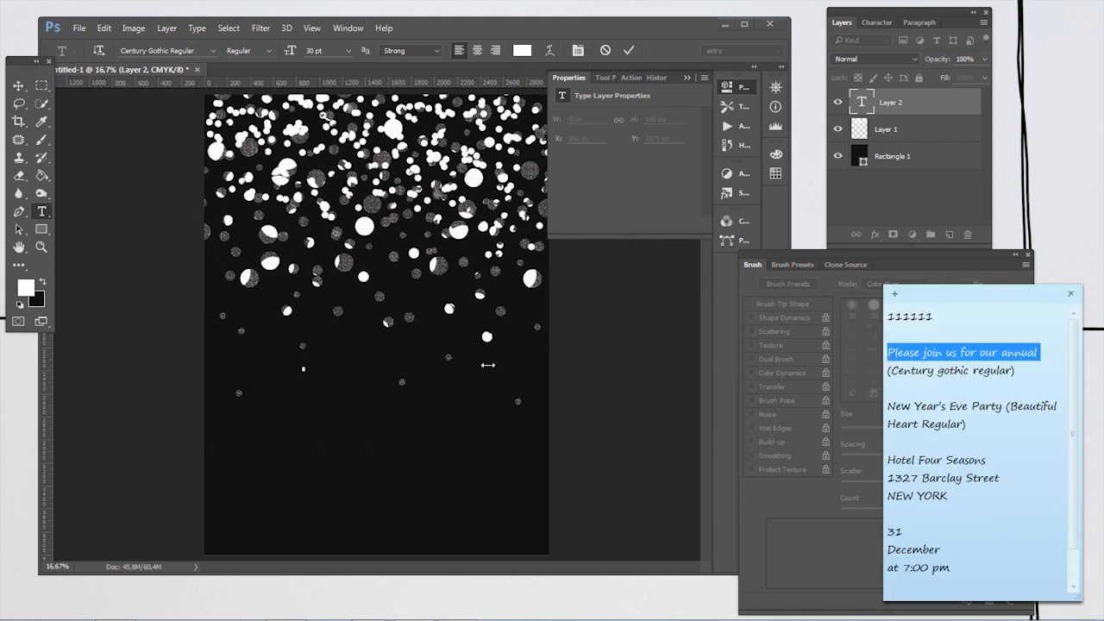
{"action": "left_click", "coordinate": [48, 225]}
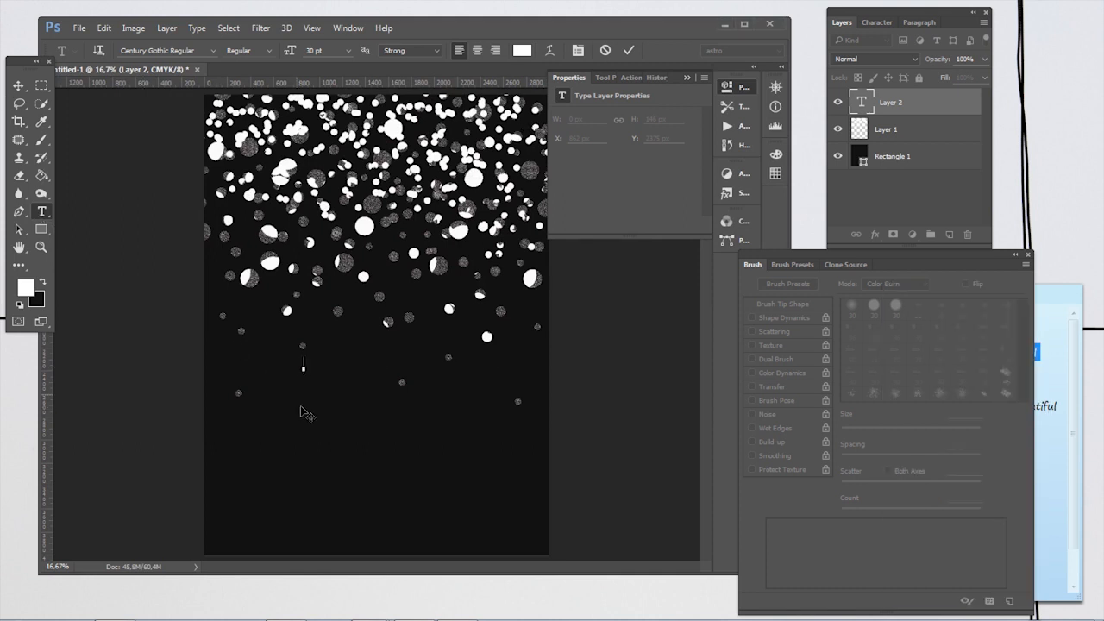
{"action": "left_click", "coordinate": [302, 369]}
{"action": "type", "text": "Please join us for our annual"}
{"action": "left_click_drag", "start_coordinate": [407, 408], "coordinate": [388, 394]}
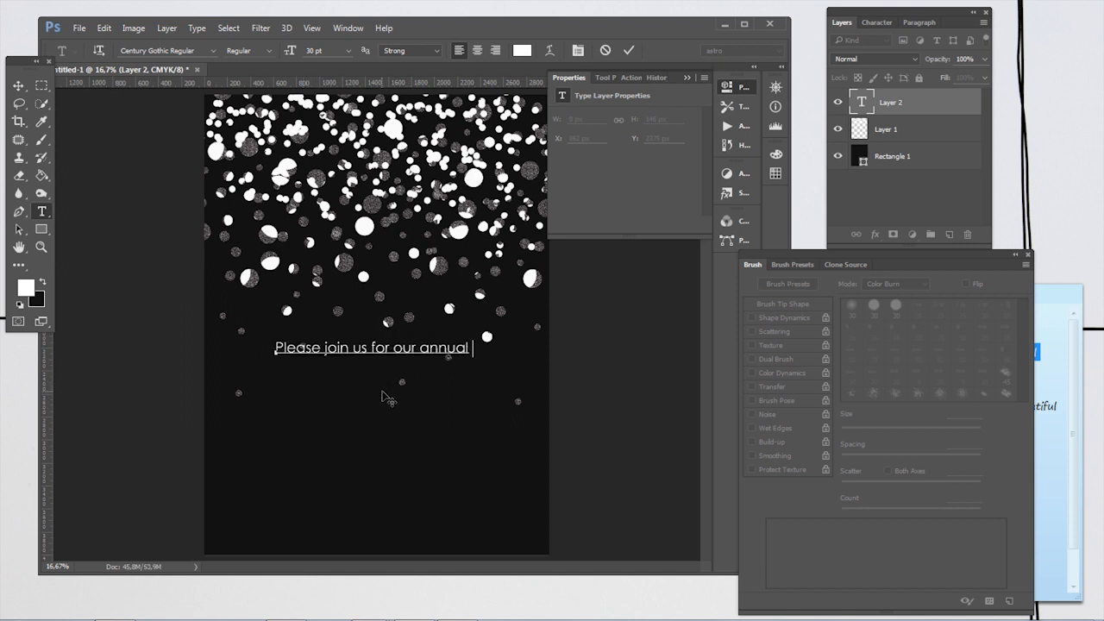
{"action": "left_click", "coordinate": [937, 107]}
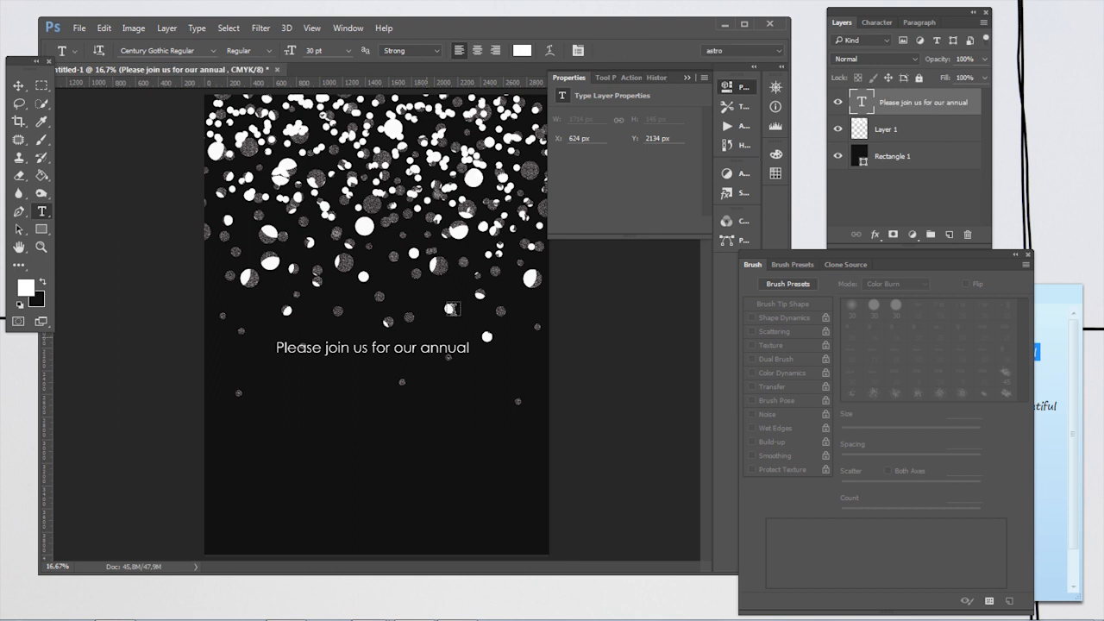
Step: Copy "Hotel Four Seasons" from the note into a new text layer below the invitation line
{"action": "left_click", "coordinate": [1015, 257]}
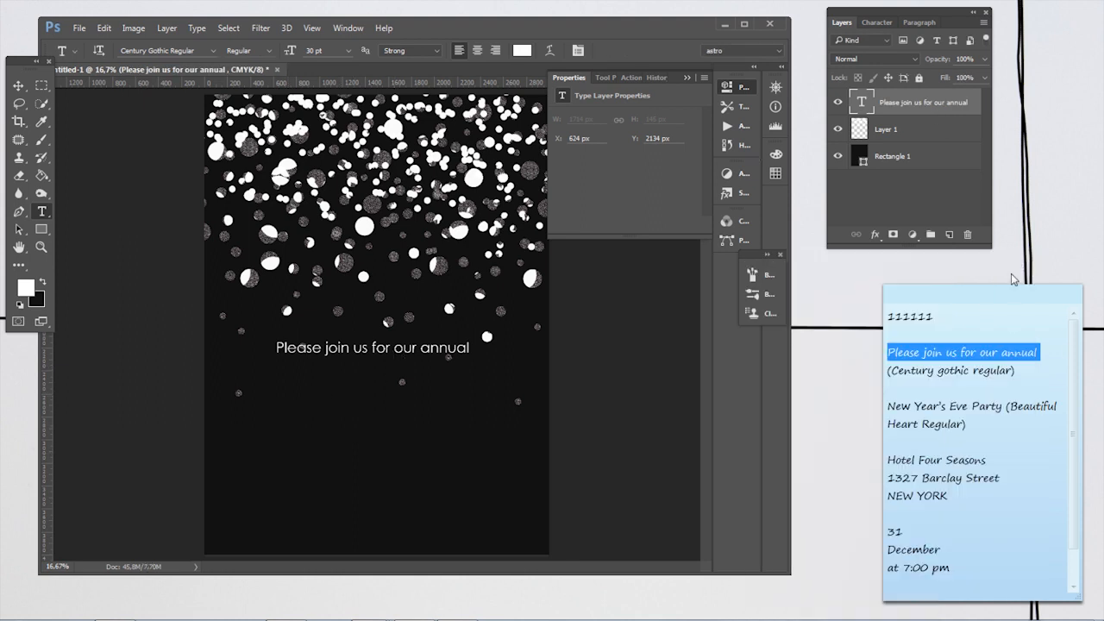
{"action": "left_click", "coordinate": [901, 459]}
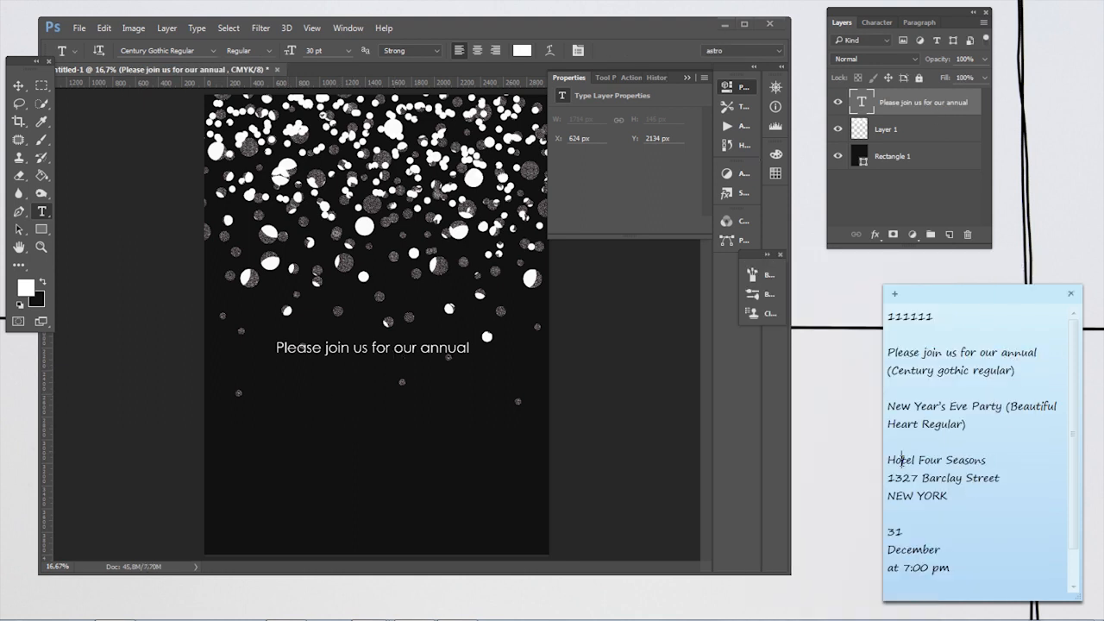
{"action": "left_click_drag", "start_coordinate": [892, 458], "coordinate": [979, 458]}
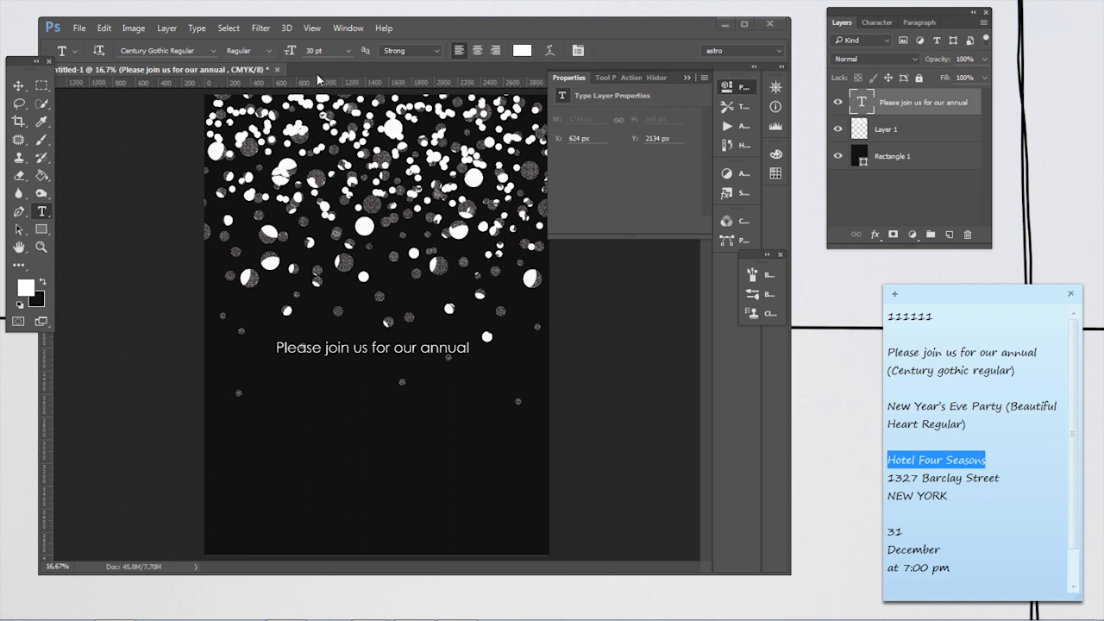
{"action": "left_click", "coordinate": [273, 404]}
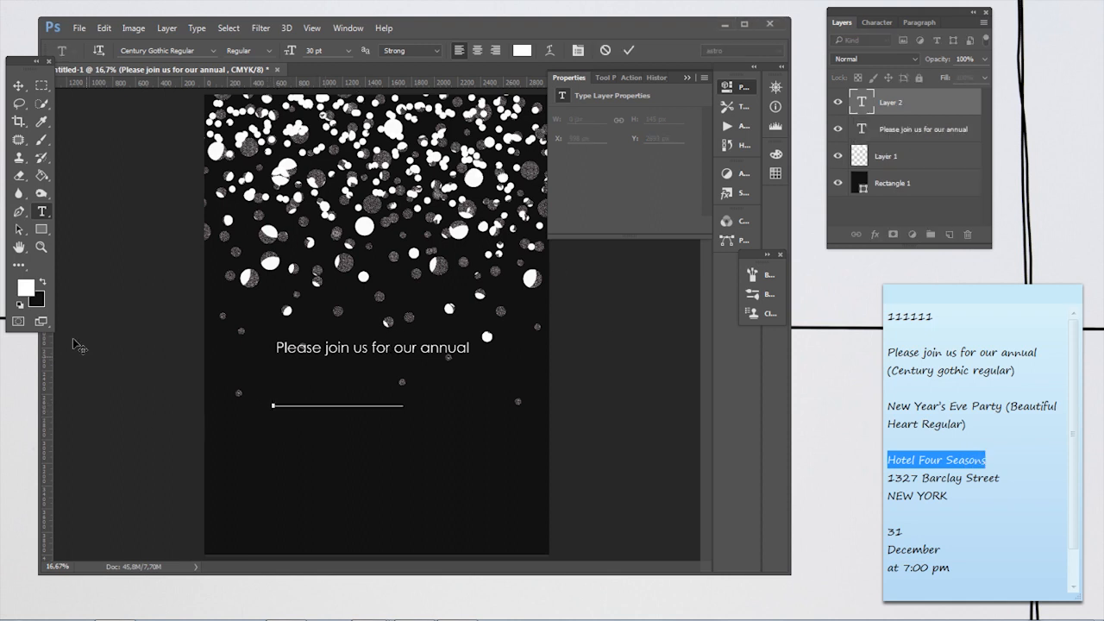
{"action": "type", "text": "Hotel Four Seasons"}
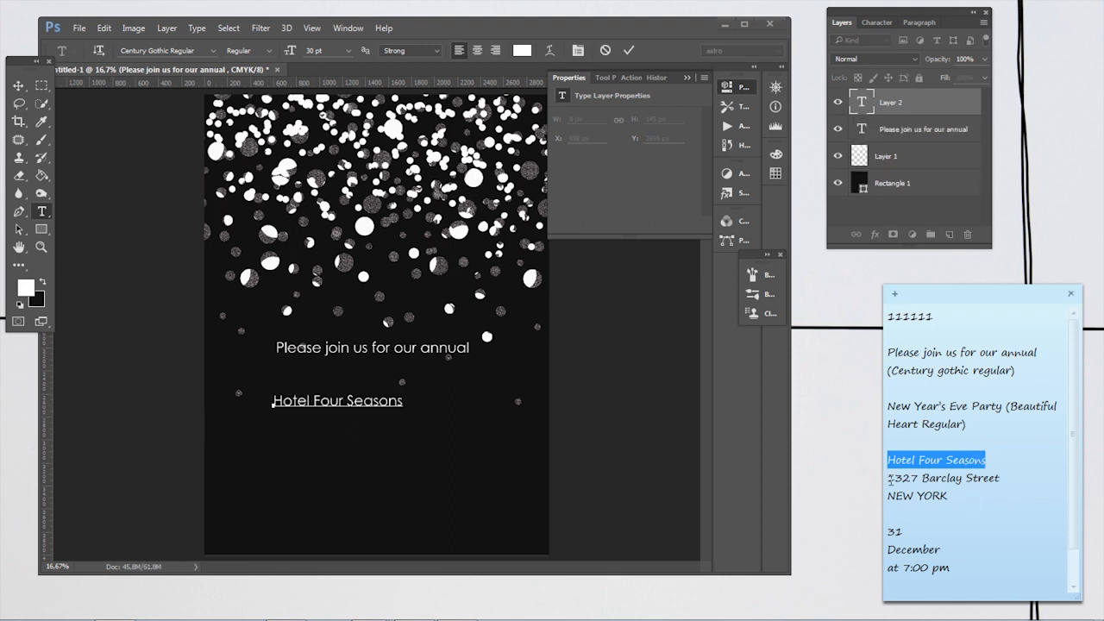
Step: Copy the venue's street address from the note into a separate text layer below the hotel name
{"action": "left_click", "coordinate": [890, 480]}
{"action": "left_click_drag", "start_coordinate": [1003, 479], "coordinate": [890, 479]}
{"action": "key", "text": "ctrl+c"}
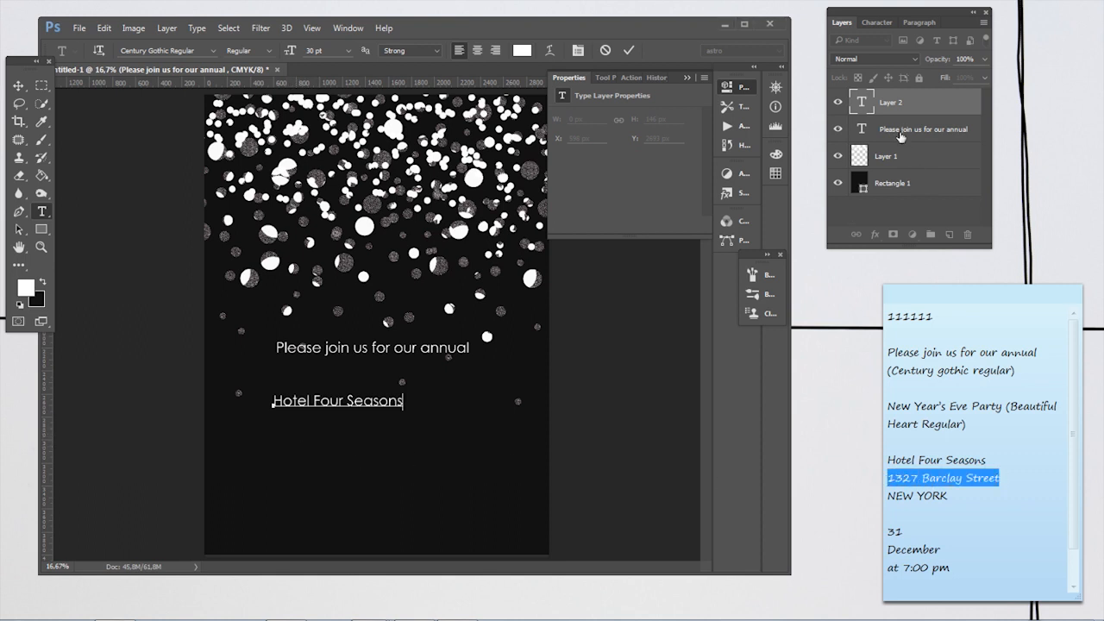
{"action": "key", "text": "ctrl+Return"}
{"action": "left_click", "coordinate": [289, 440]}
{"action": "key", "text": "ctrl+v"}
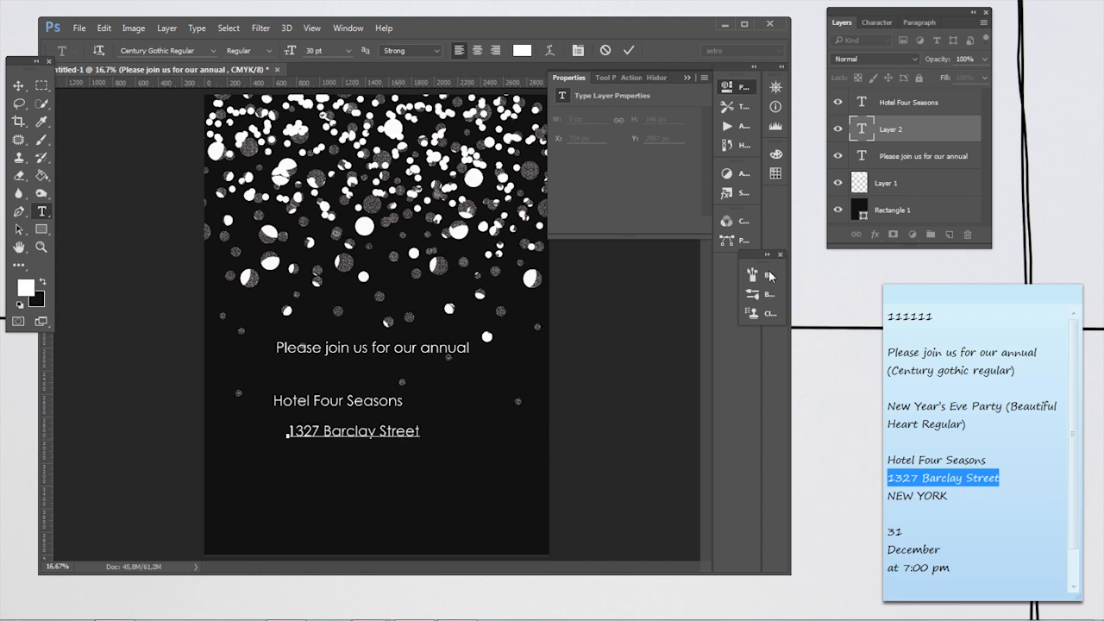
Step: Copy "NEW YORK" from the note into a separate text layer below the street address
{"action": "key", "text": "alt+space"}
{"action": "left_click", "coordinate": [897, 156]}
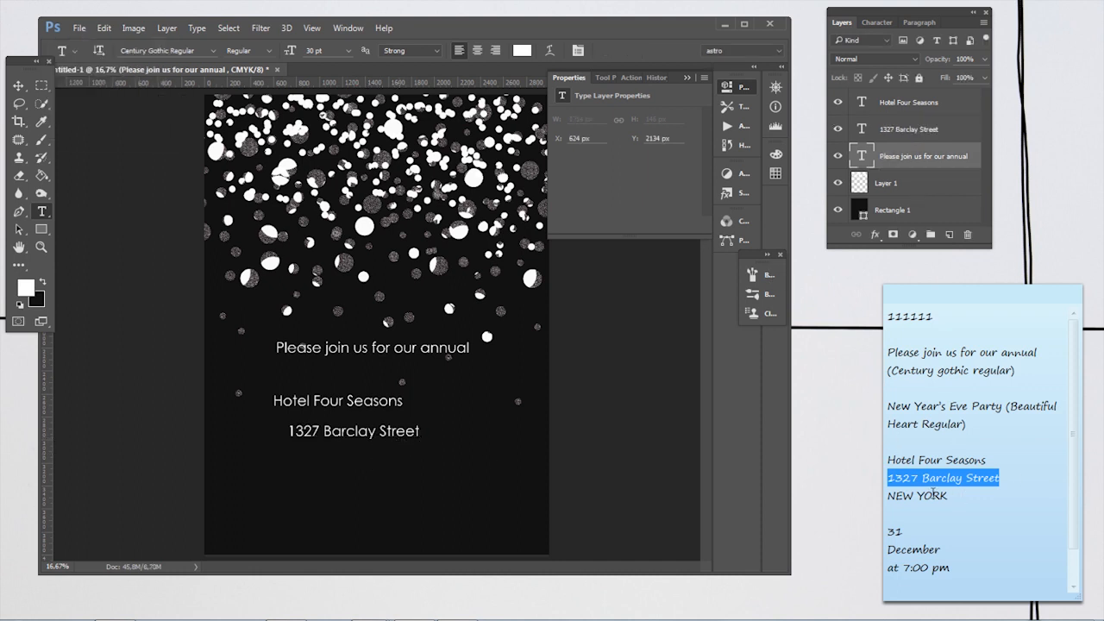
{"action": "left_click", "coordinate": [903, 493]}
{"action": "left_click_drag", "start_coordinate": [952, 495], "coordinate": [882, 502]}
{"action": "key", "text": "ctrl+c"}
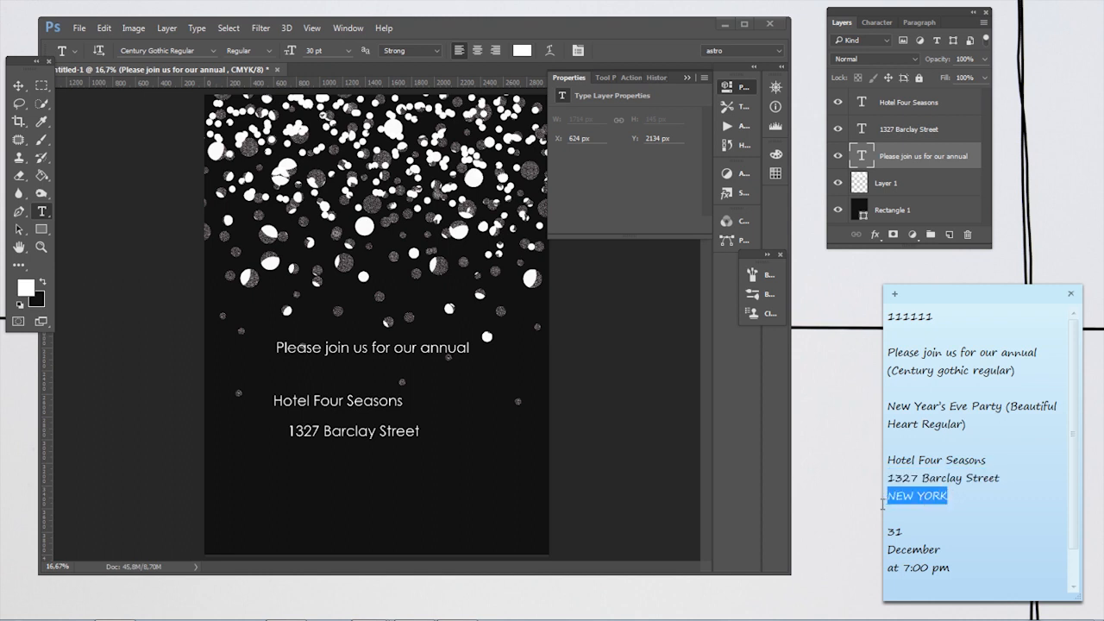
{"action": "left_click", "coordinate": [290, 470]}
{"action": "key", "text": "ctrl+v"}
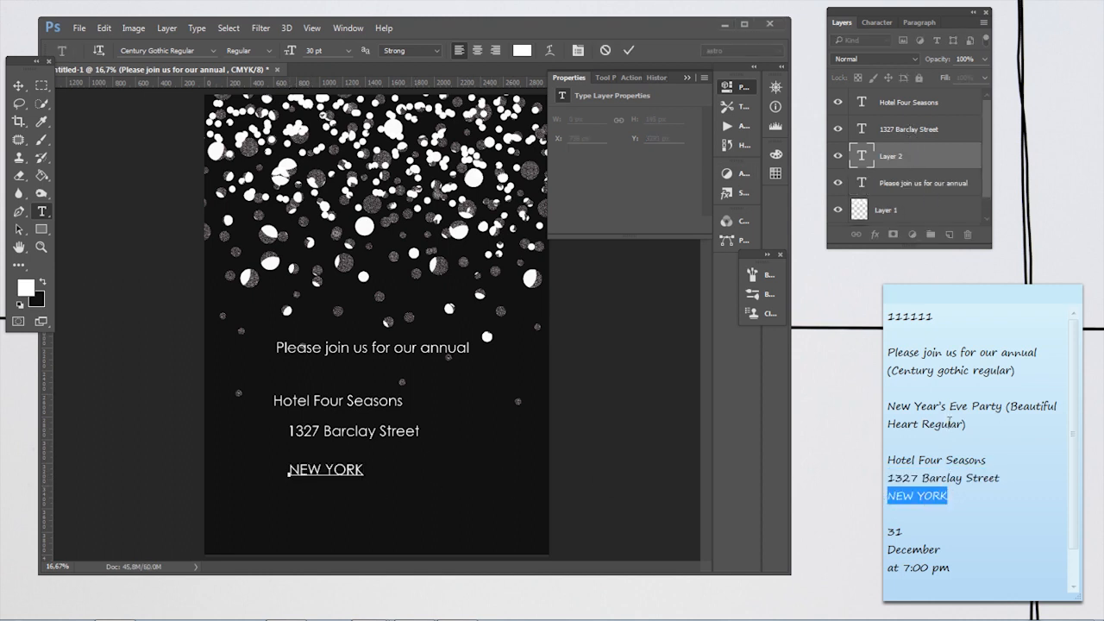
Step: Add "31" from the note as a text layer beside the hotel name, and copy "December" from the note
{"action": "left_click_drag", "start_coordinate": [945, 535], "coordinate": [907, 537]}
{"action": "left_click", "coordinate": [452, 407]}
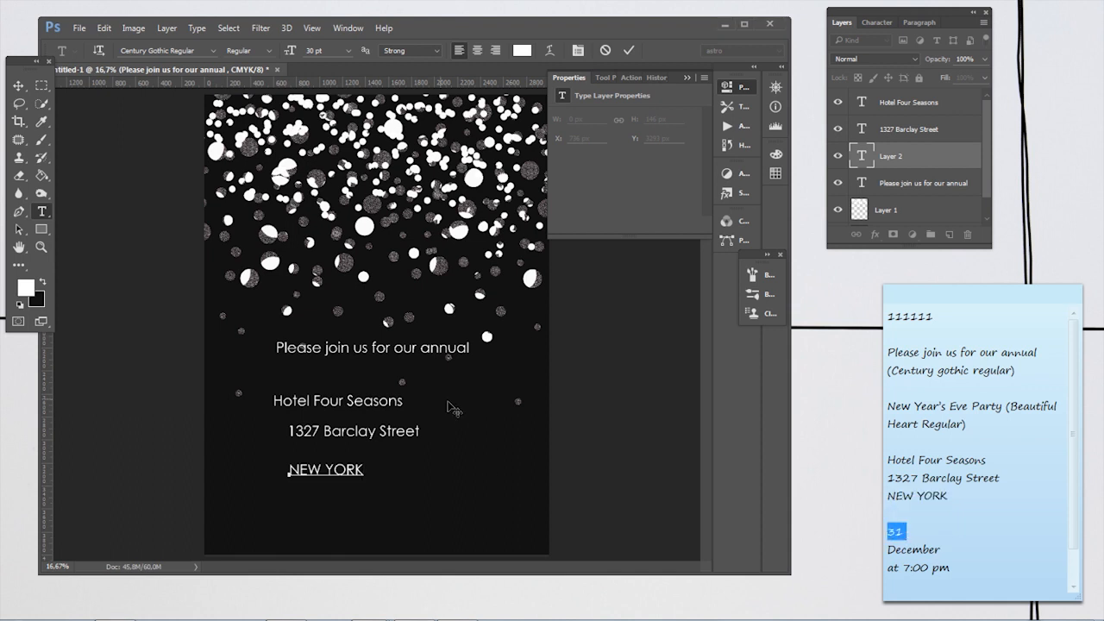
{"action": "left_click", "coordinate": [912, 184]}
{"action": "left_click", "coordinate": [454, 401]}
{"action": "type", "text": "31"}
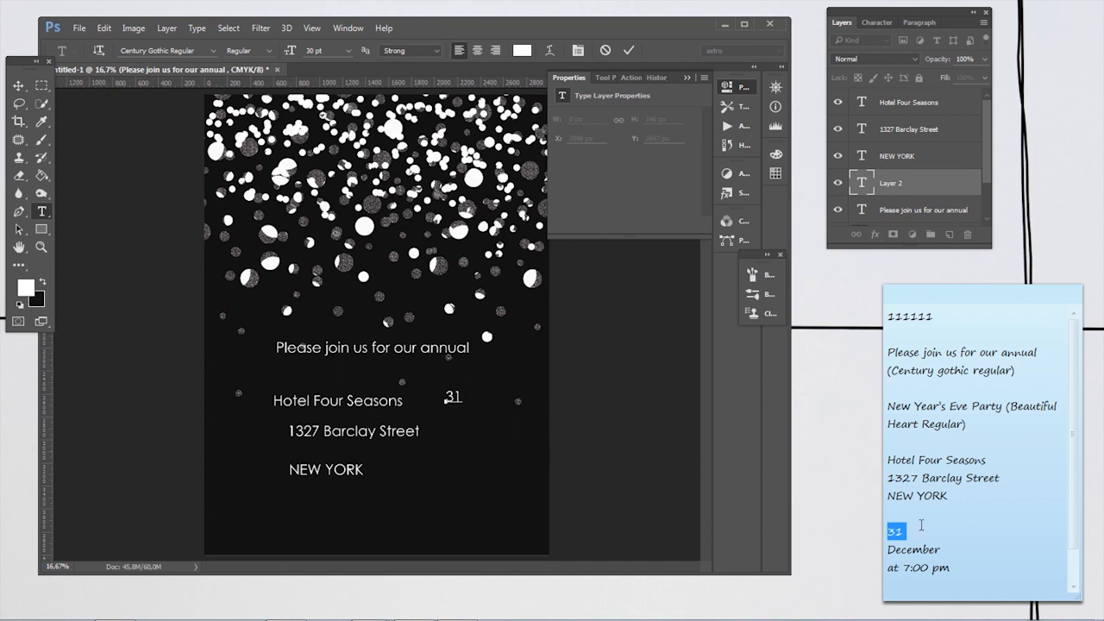
{"action": "double_click", "coordinate": [914, 549]}
{"action": "key", "text": "ctrl+c"}
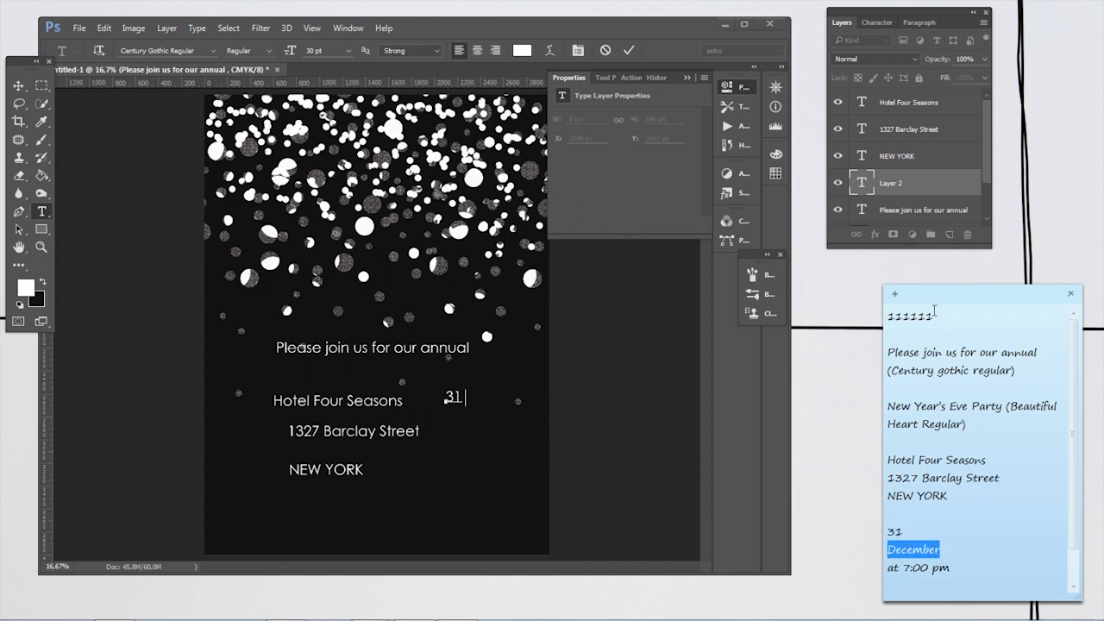
{"action": "left_click", "coordinate": [902, 154]}
{"action": "key", "text": "ctrl+v"}
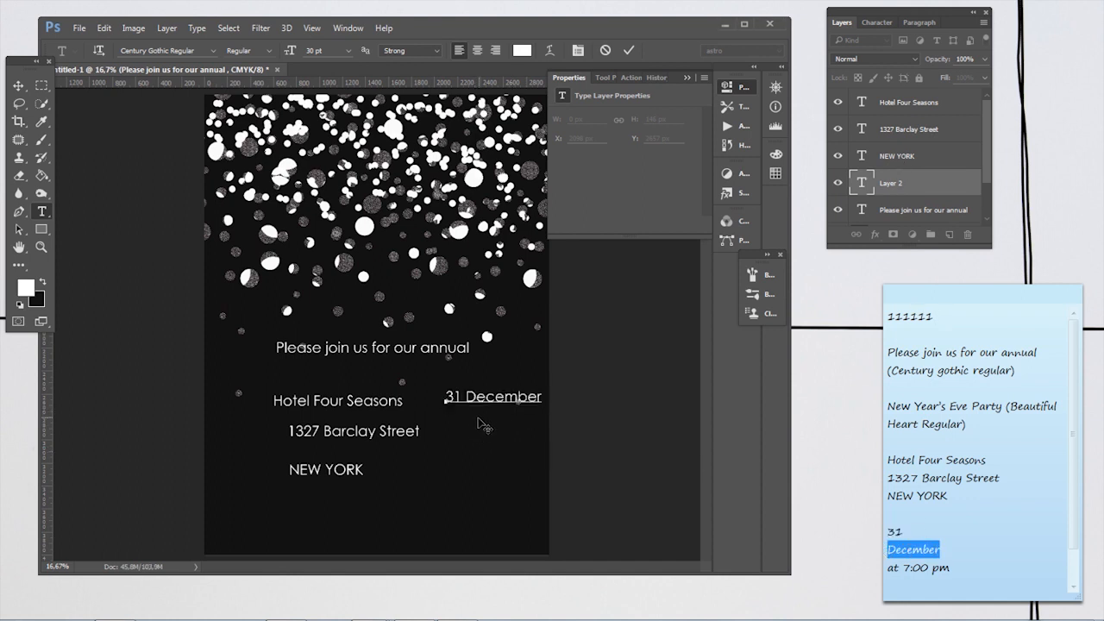
{"action": "key", "text": "ctrl+z"}
Step: Paste "December" as its own text layer below the "31"
{"action": "left_click", "coordinate": [959, 152]}
{"action": "left_click", "coordinate": [461, 442]}
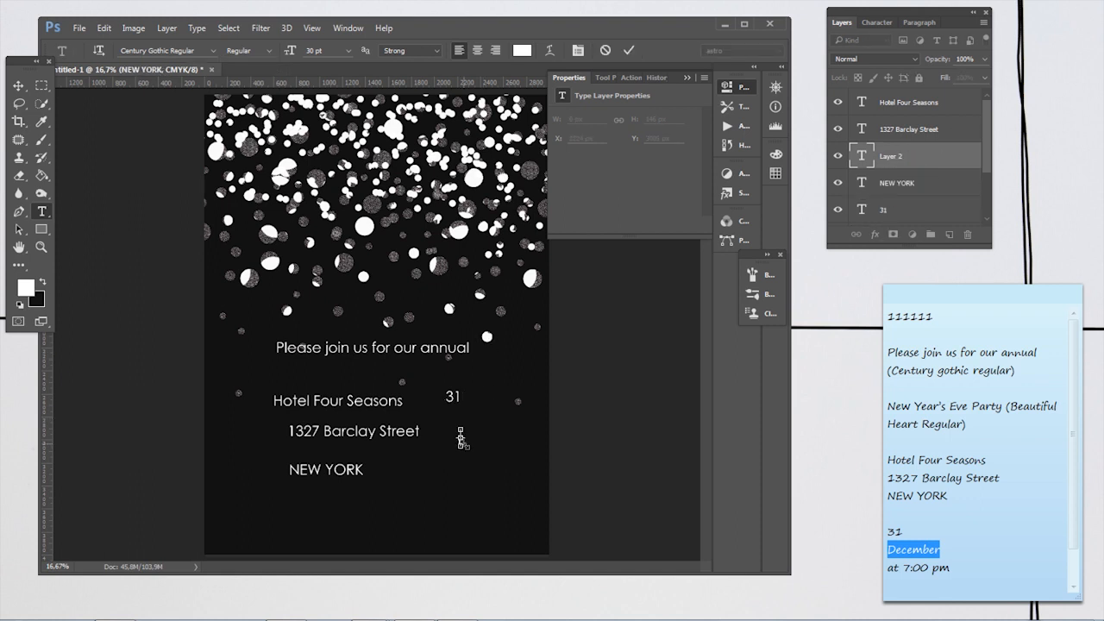
{"action": "key", "text": "ctrl+v"}
Step: Copy "at 7:00 pm" from the note into a separate text layer below "December"
{"action": "left_click_drag", "start_coordinate": [952, 567], "coordinate": [875, 570]}
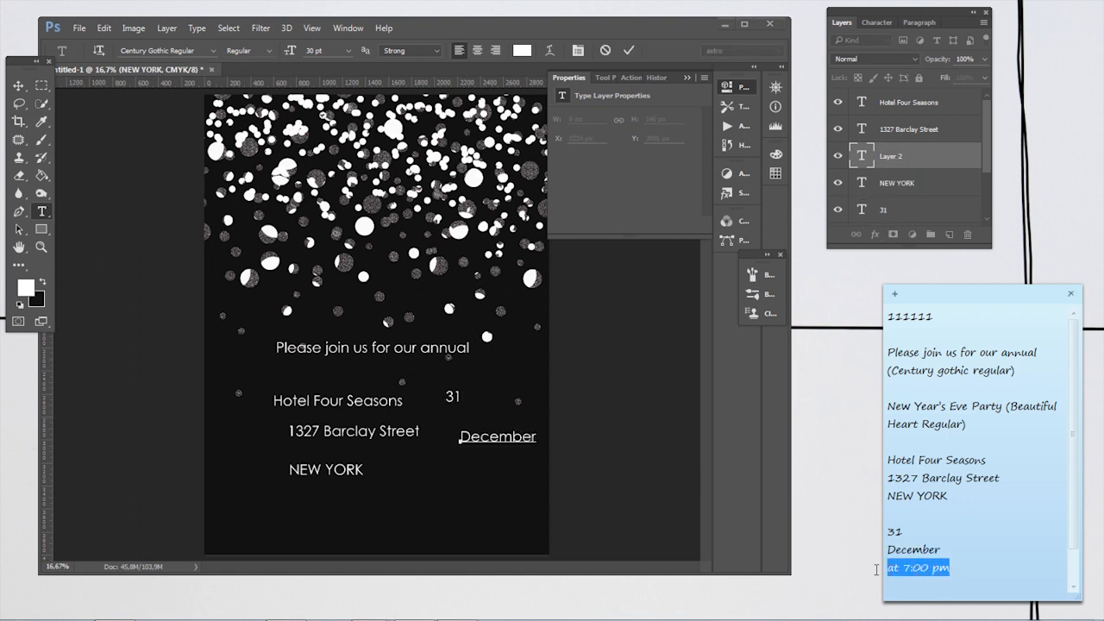
{"action": "left_click", "coordinate": [889, 185]}
{"action": "left_click", "coordinate": [457, 473]}
{"action": "type", "text": "at 7:00 pm"}
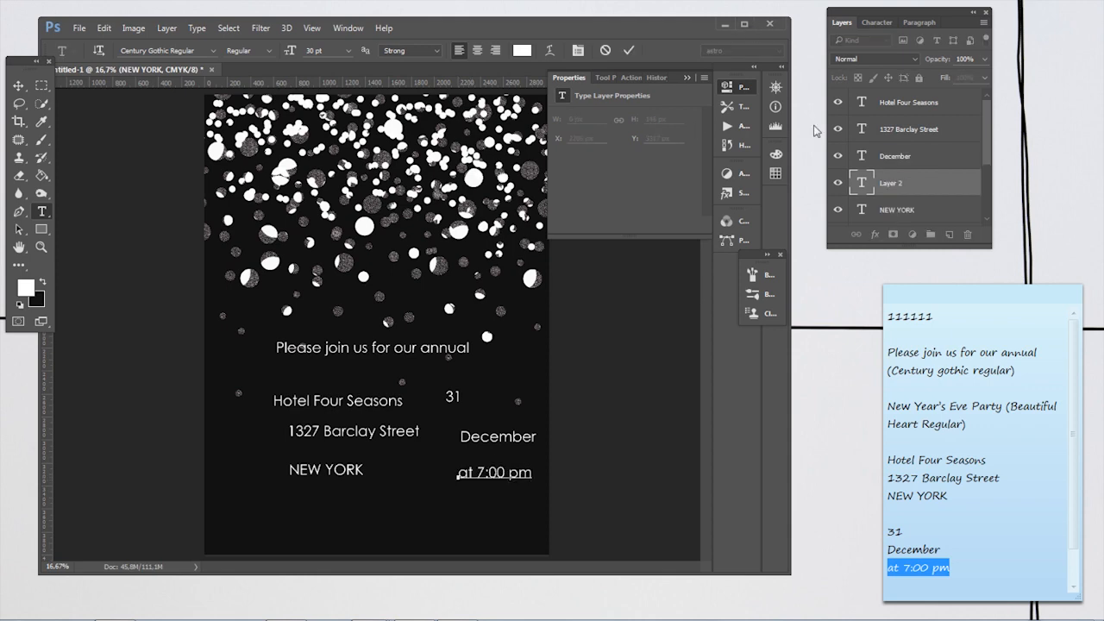
Step: Copy "New Year's Eve Party" from the note into a text layer between the invitation line and the hotel name
{"action": "left_click_drag", "start_coordinate": [1001, 408], "coordinate": [892, 407]}
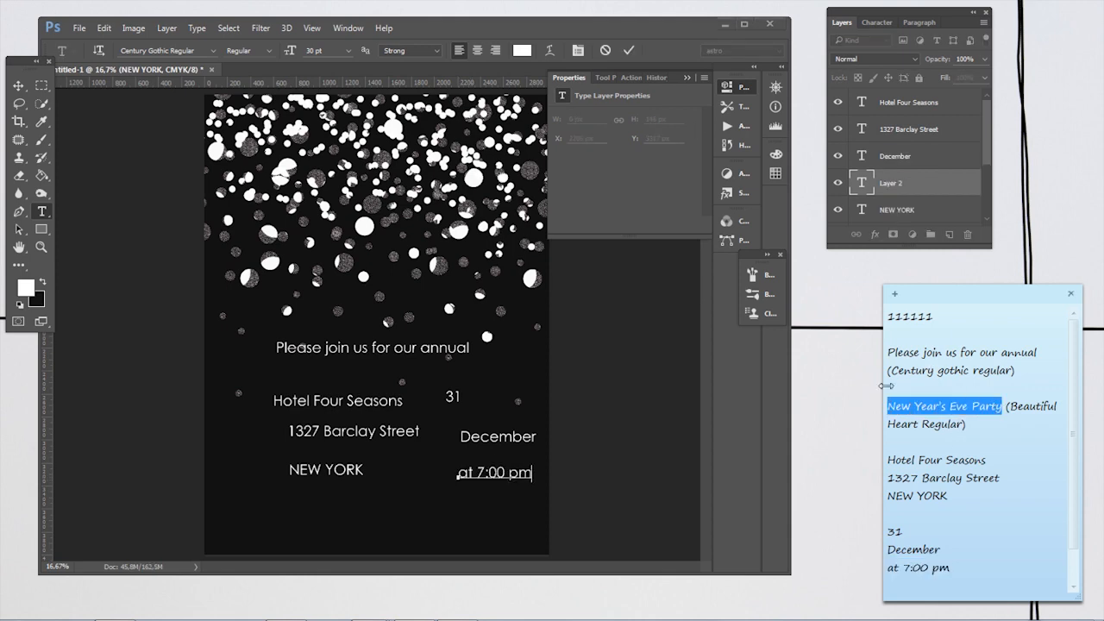
{"action": "left_click", "coordinate": [744, 24]}
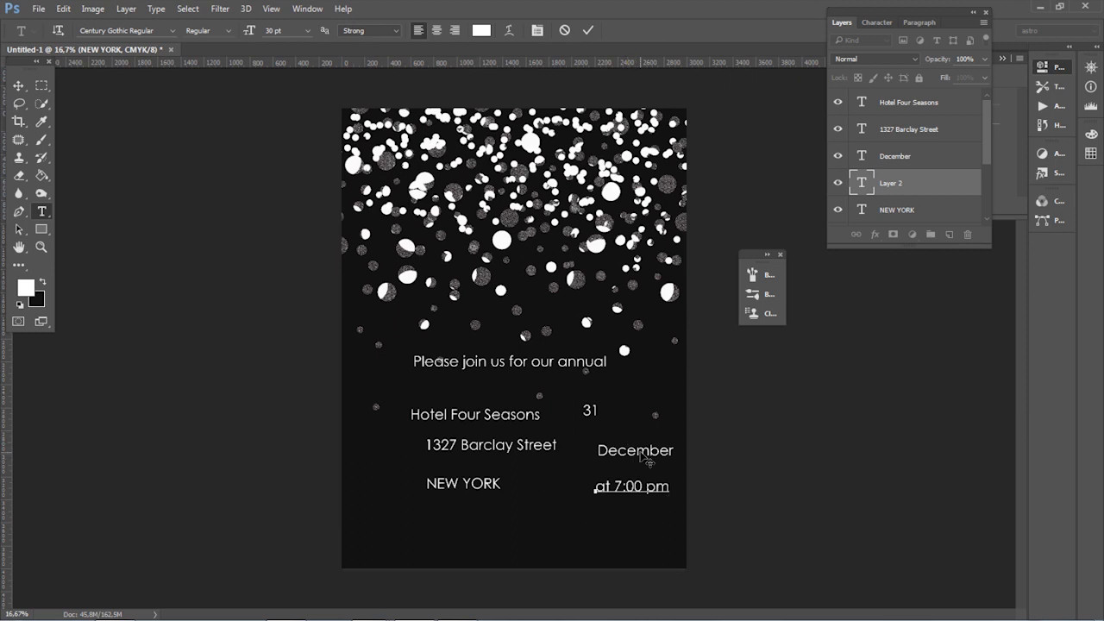
{"action": "left_click", "coordinate": [949, 157]}
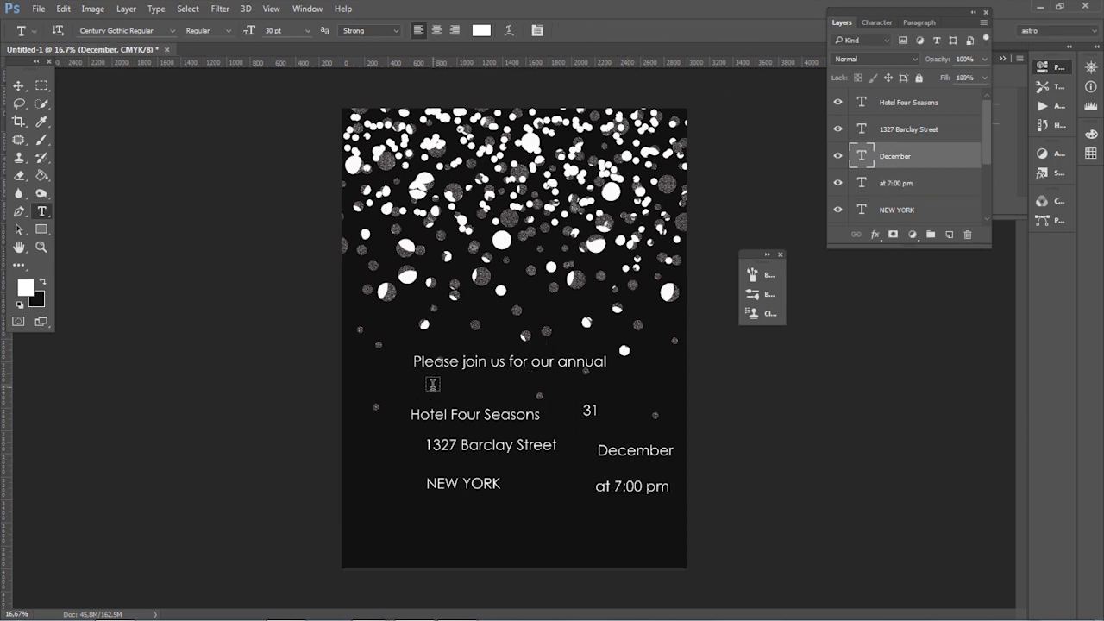
{"action": "left_click", "coordinate": [433, 384]}
{"action": "type", "text": "New Year’s Eve Party"}
Step: Set the "New Year's Eve Party" text to Beautiful Heart Regular at 90 pt
{"action": "key", "text": "ctrl+a"}
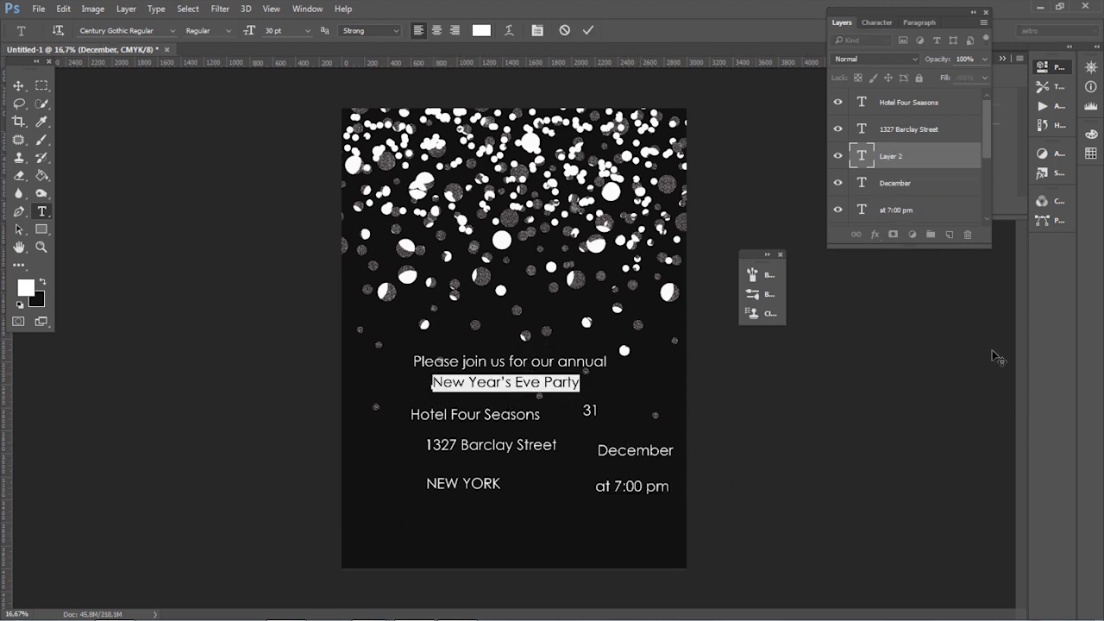
{"action": "left_click", "coordinate": [173, 31]}
{"action": "scroll", "coordinate": [164, 173], "scroll_direction": "up", "scroll_amount": 10}
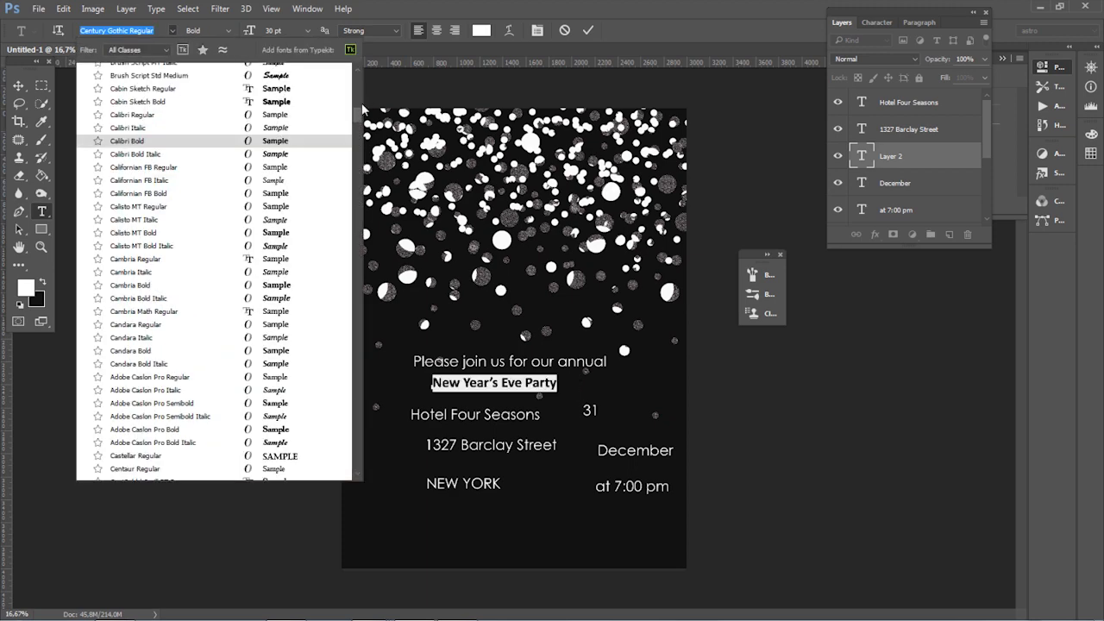
{"action": "left_click", "coordinate": [162, 94]}
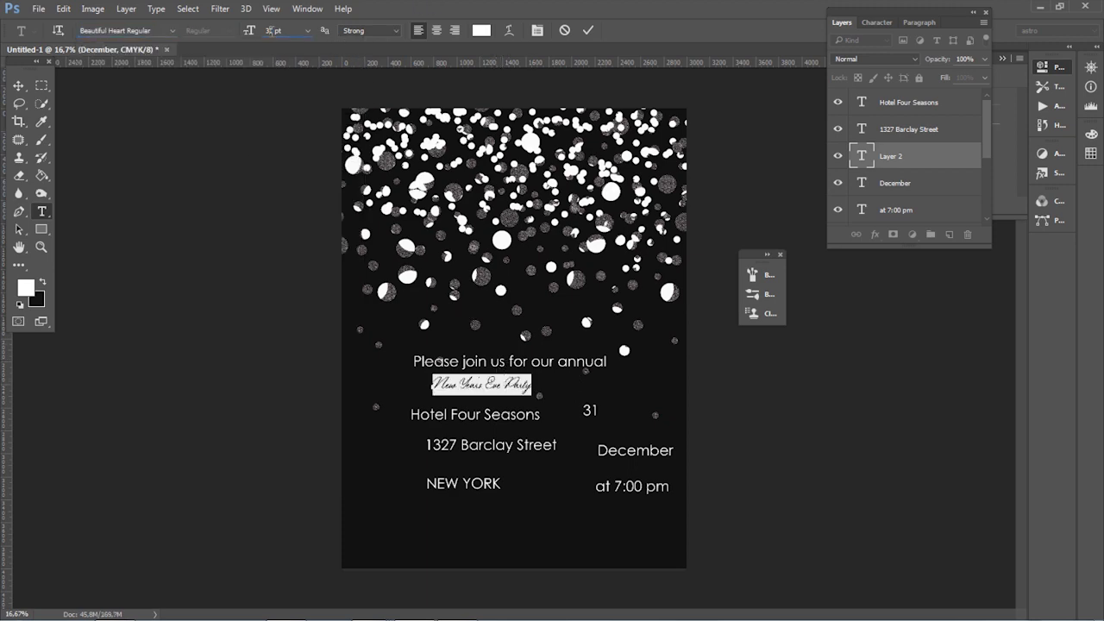
{"action": "type", "text": "2"}
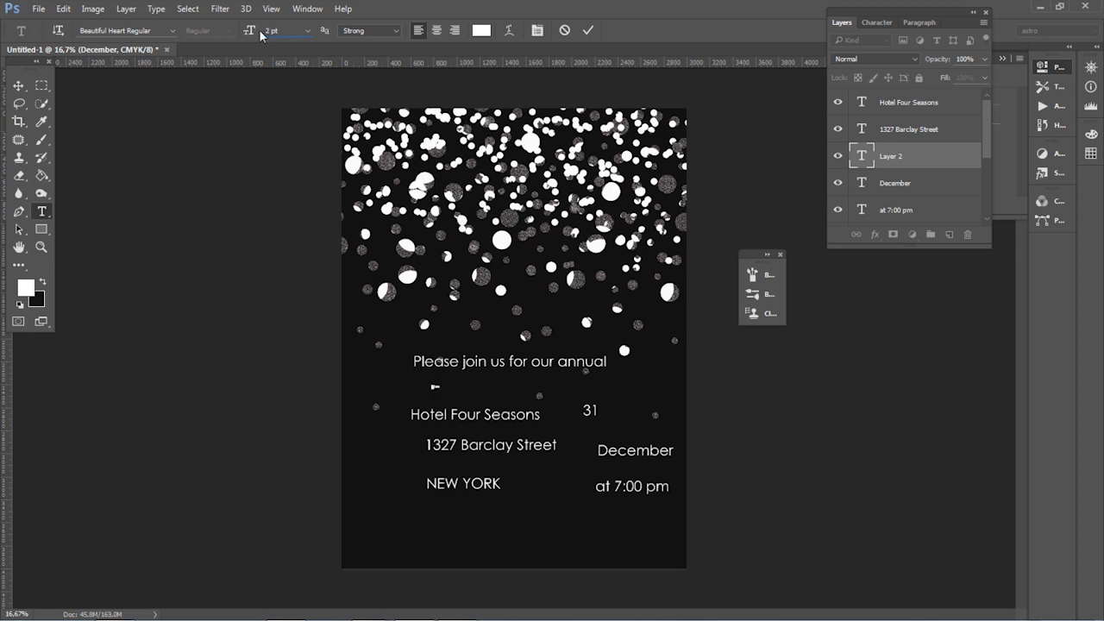
{"action": "type", "text": "90"}
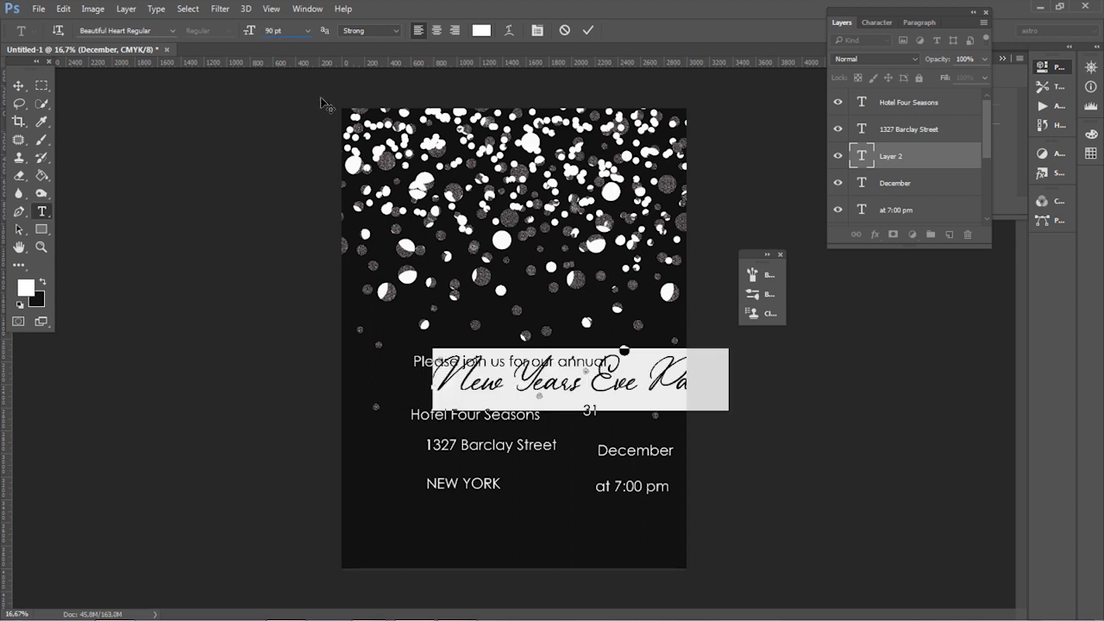
Step: Center the "New Year's Eve Party" title horizontally on the page, just below the invitation line
{"action": "left_click_drag", "start_coordinate": [664, 418], "coordinate": [603, 426]}
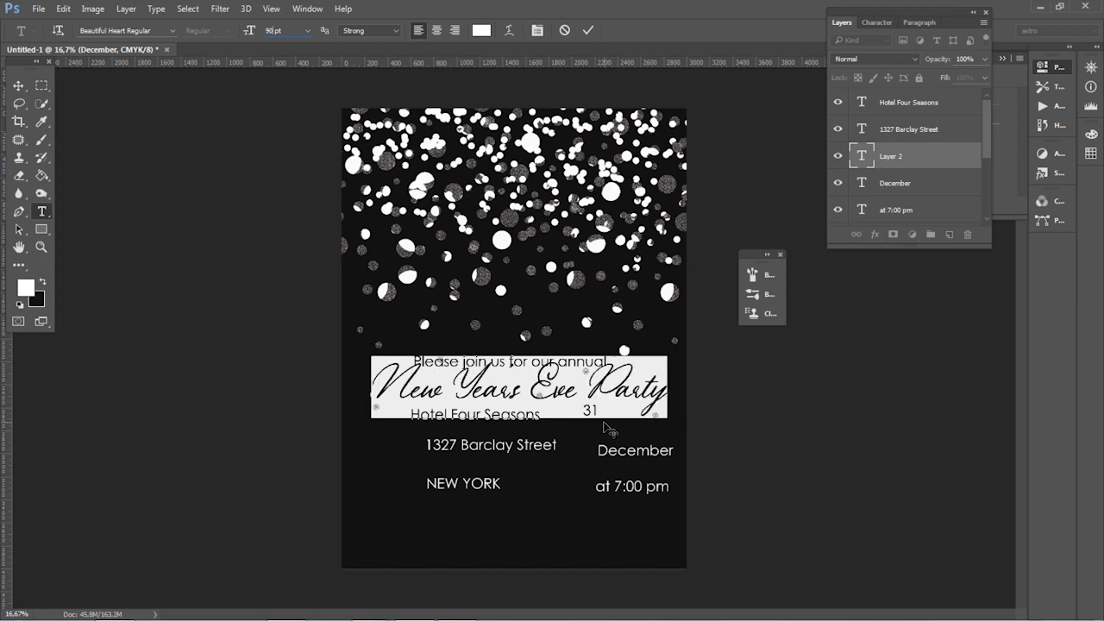
{"action": "left_click", "coordinate": [19, 86]}
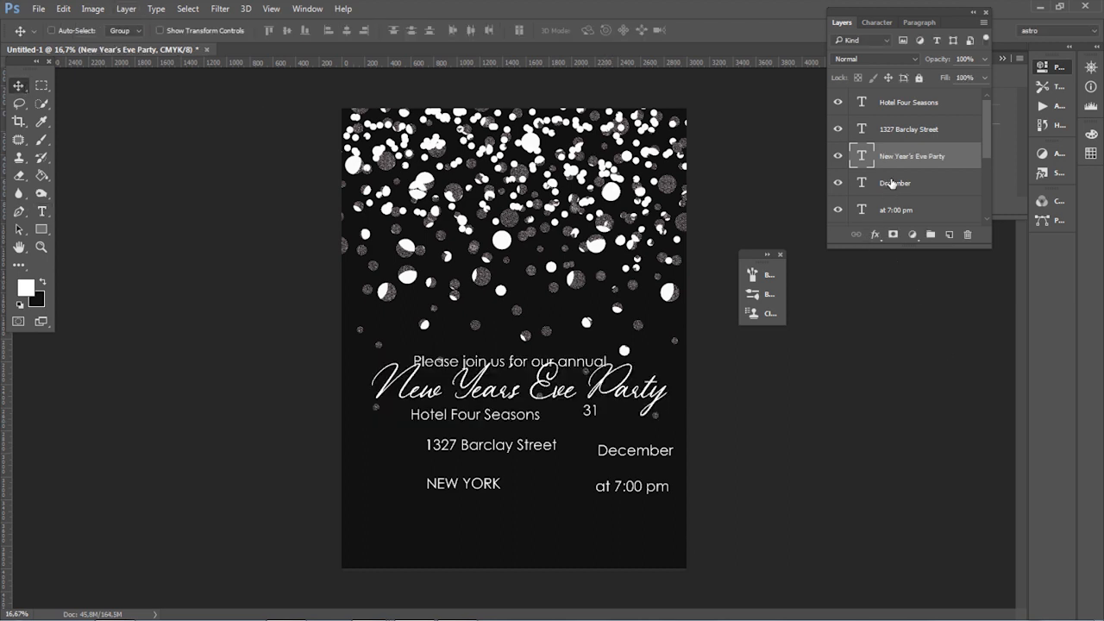
{"action": "left_click_drag", "start_coordinate": [599, 402], "coordinate": [589, 390]}
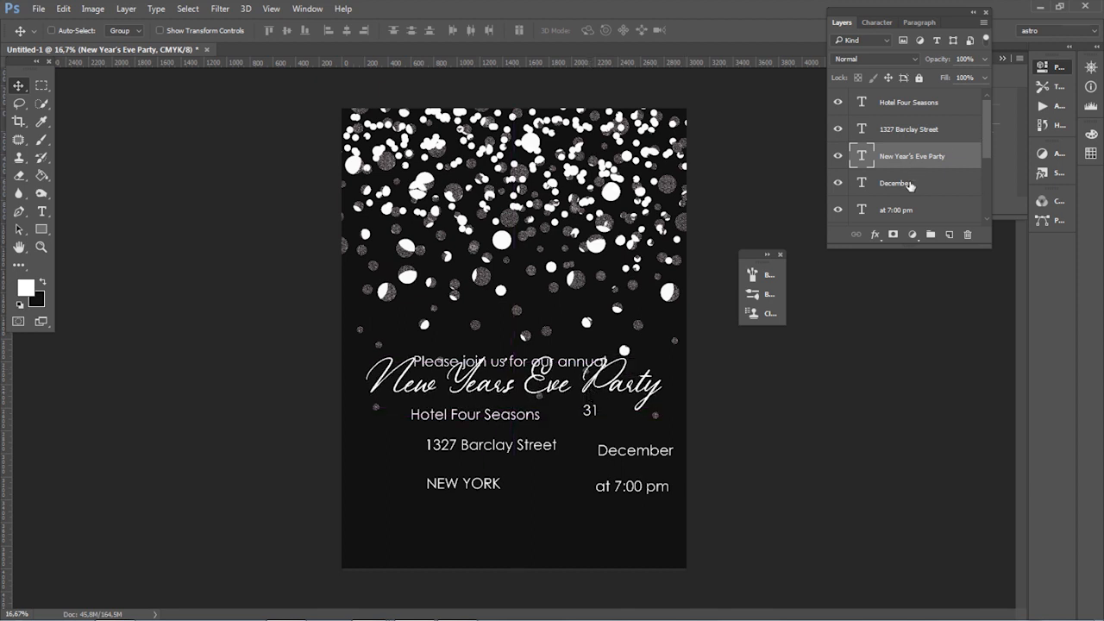
Step: Move the "NEW YORK" layer directly under the street address layer and align the three venue lines by their right edges
{"action": "left_click", "coordinate": [910, 183]}
{"action": "left_click", "coordinate": [920, 109]}
{"action": "left_click", "coordinate": [925, 136], "text": "ctrl"}
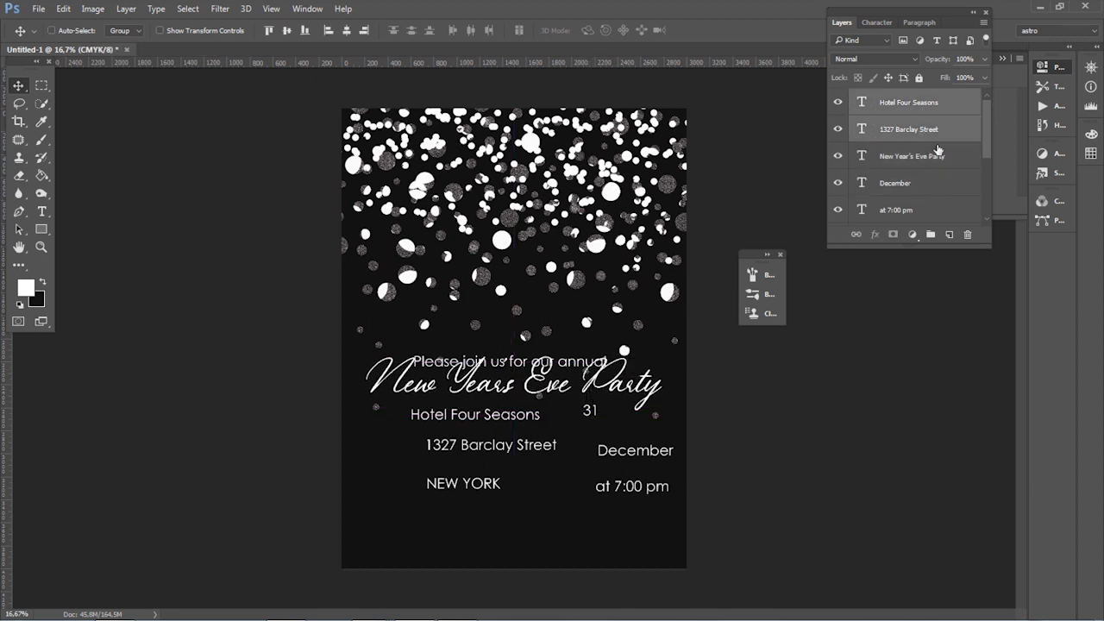
{"action": "scroll", "coordinate": [915, 201], "scroll_direction": "down", "scroll_amount": 2}
{"action": "left_click_drag", "start_coordinate": [918, 190], "coordinate": [922, 138]}
{"action": "left_click", "coordinate": [914, 104], "text": "shift"}
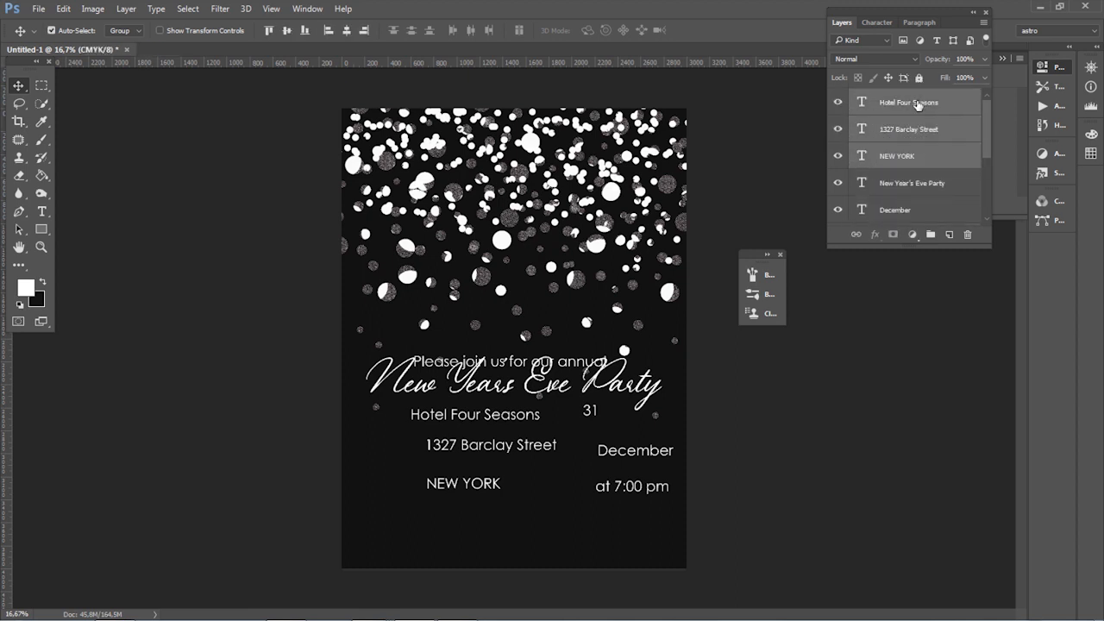
{"action": "left_click", "coordinate": [364, 30]}
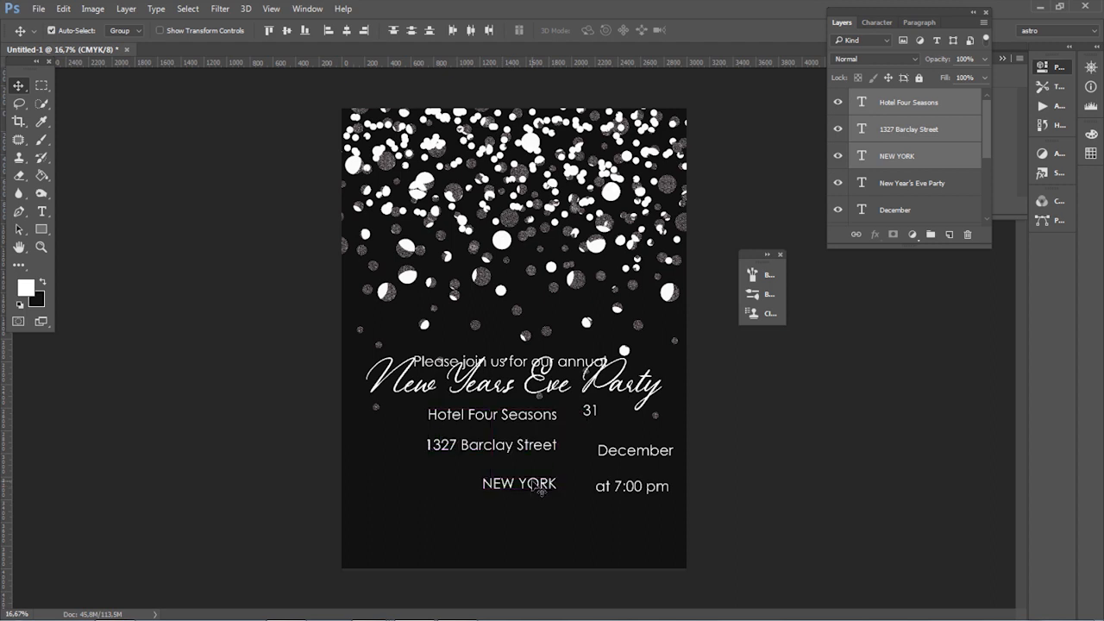
Step: Tighten the venue block by moving "NEW YORK" up and "Hotel Four Seasons" down toward the street address
{"action": "left_click", "coordinate": [884, 160]}
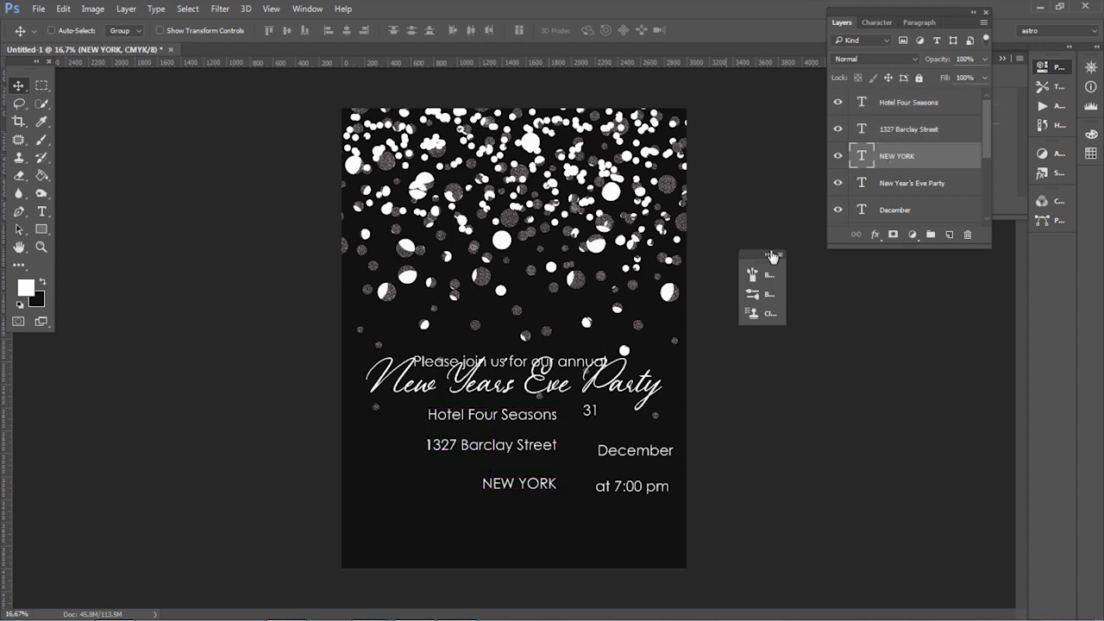
{"action": "left_click_drag", "start_coordinate": [557, 490], "coordinate": [555, 472]}
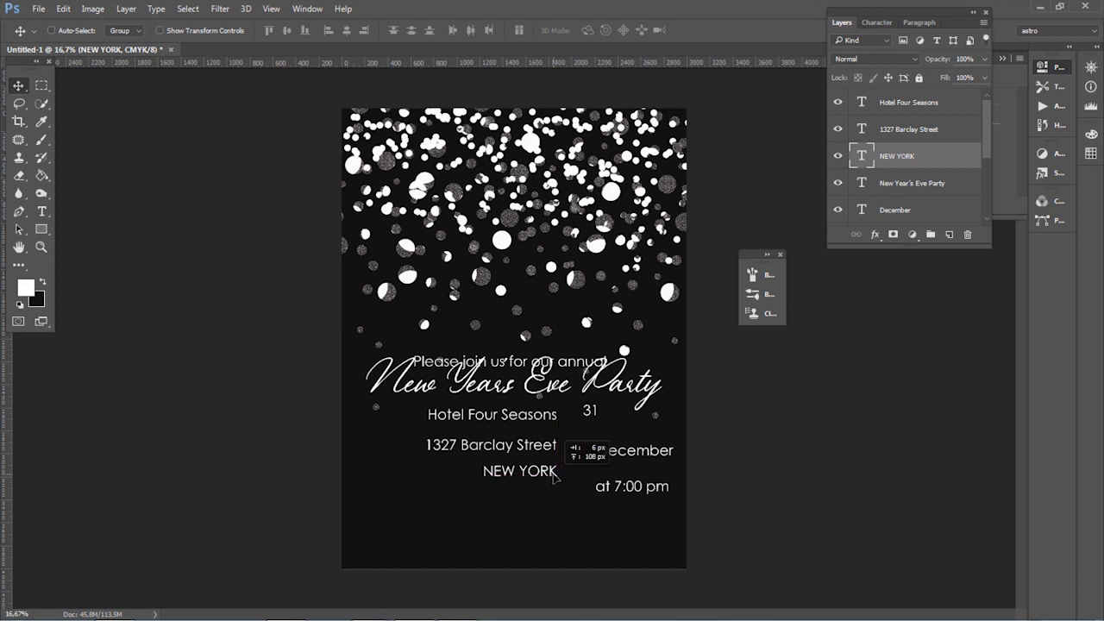
{"action": "left_click", "coordinate": [920, 108]}
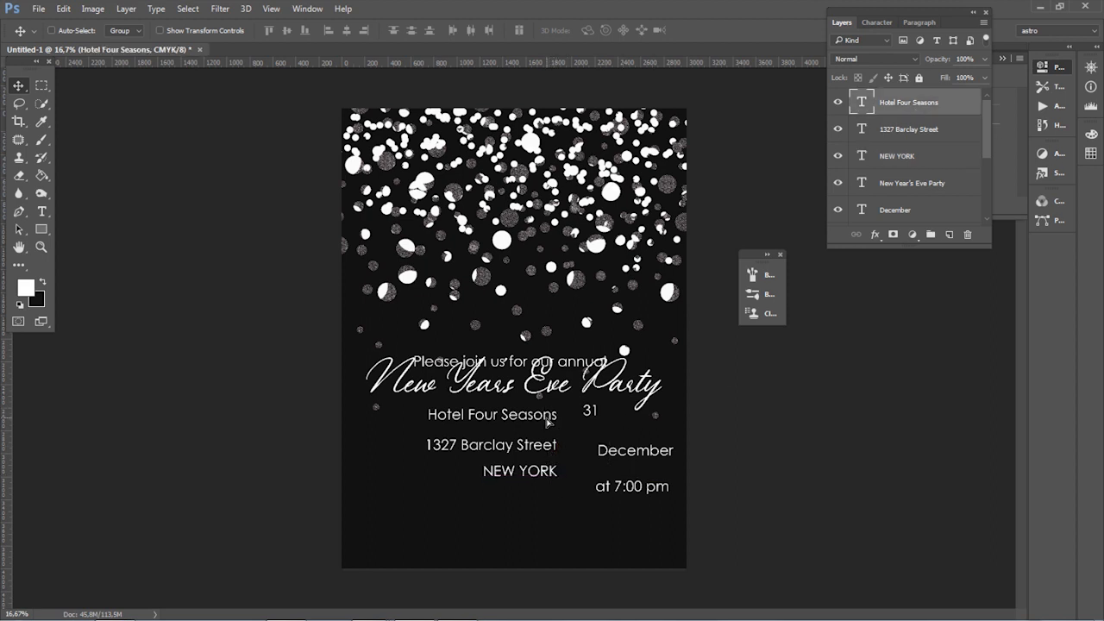
{"action": "mouse_move", "coordinate": [552, 423]}
{"action": "left_mouse_down"}
{"action": "mouse_move", "coordinate": [549, 413]}
{"action": "mouse_move", "coordinate": [551, 427]}
{"action": "left_mouse_up"}
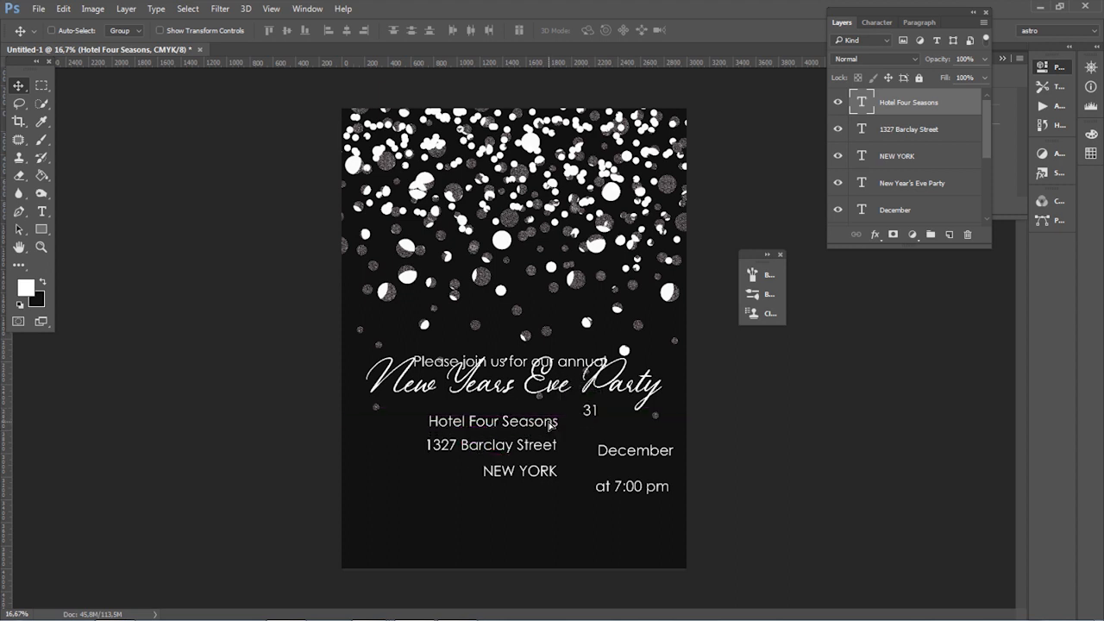
Step: Shift the three venue lines together to the left, into the left half of the invitation
{"action": "left_click", "coordinate": [936, 129], "text": "shift"}
{"action": "left_click", "coordinate": [914, 156], "text": "shift"}
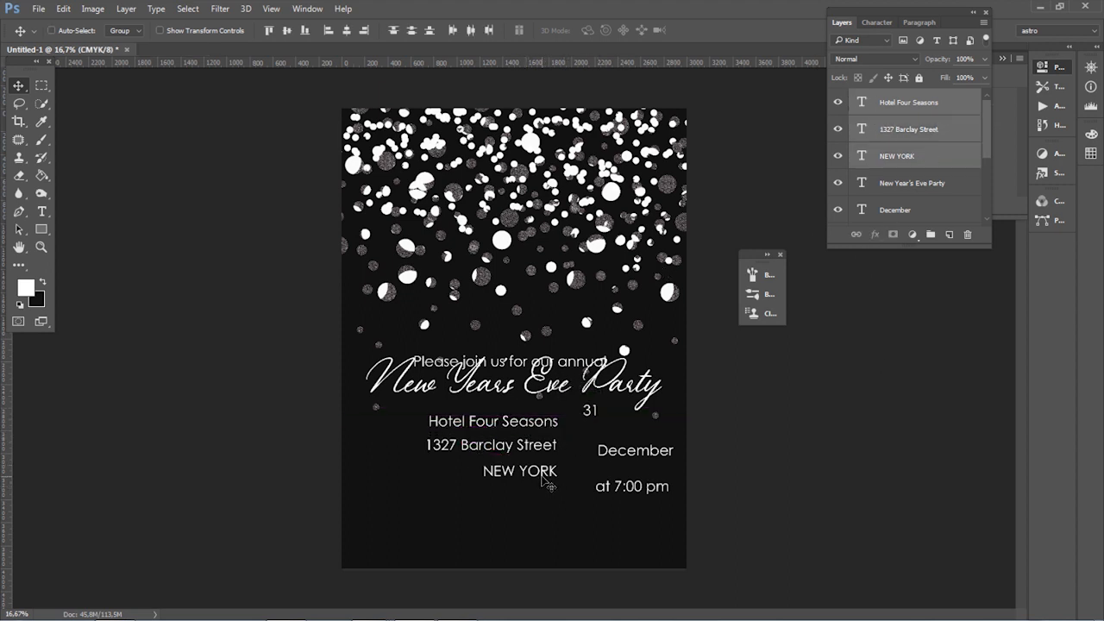
{"action": "left_click_drag", "start_coordinate": [545, 483], "coordinate": [501, 482]}
Step: Align the left edges of the "December", "at 7:00 pm" and "31" text layers
{"action": "left_click", "coordinate": [925, 185]}
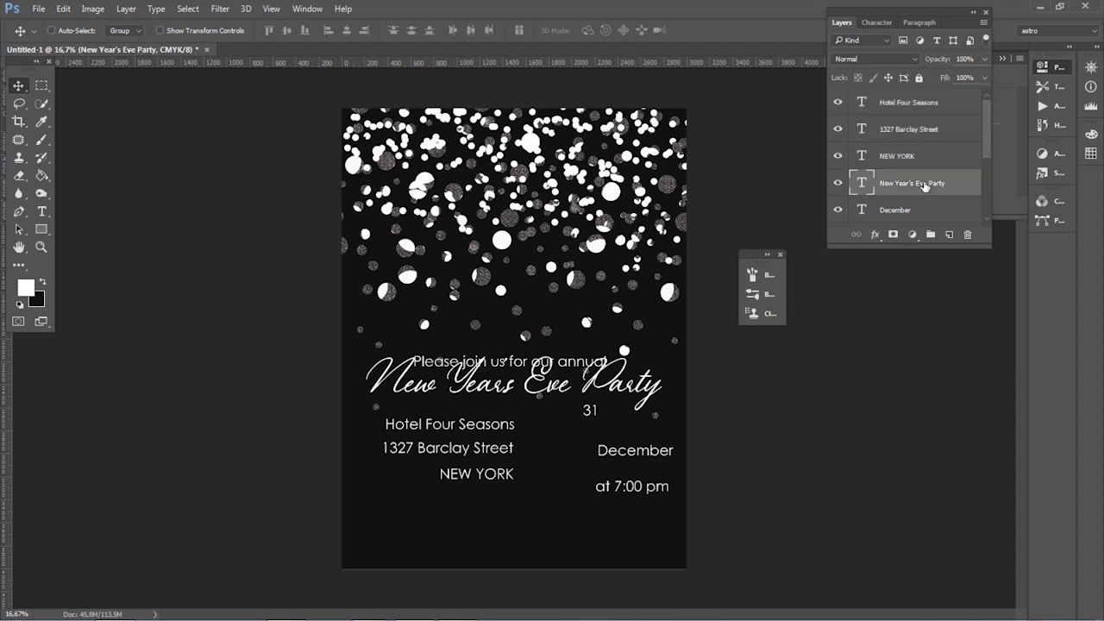
{"action": "scroll", "coordinate": [916, 198], "scroll_direction": "down", "scroll_amount": 2}
{"action": "left_click", "coordinate": [911, 160]}
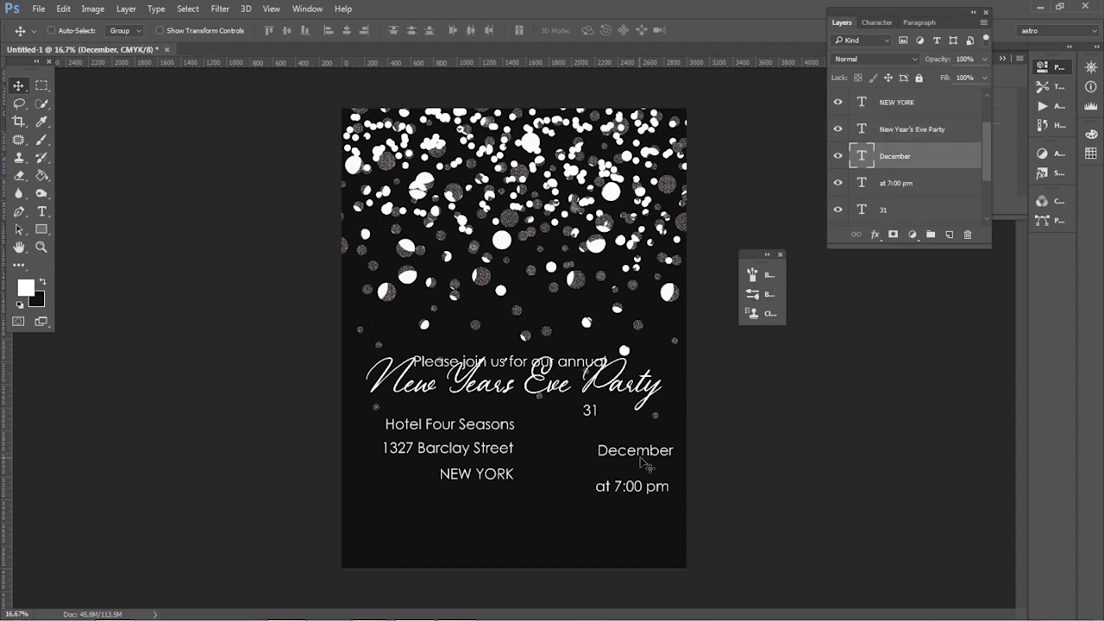
{"action": "left_click", "coordinate": [894, 186], "text": "ctrl"}
{"action": "left_click", "coordinate": [891, 214], "text": "ctrl"}
{"action": "left_click", "coordinate": [328, 30]}
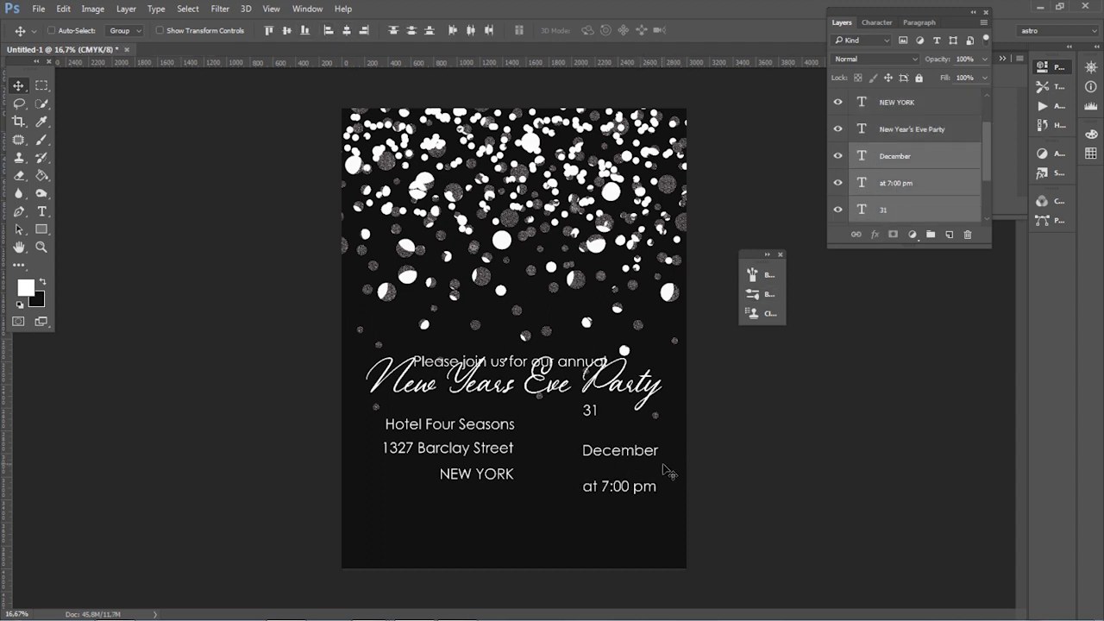
Step: Move "December" level with the street address and "at 7:00 pm" level with "NEW YORK", both nearer the venue block
{"action": "left_click", "coordinate": [940, 165]}
{"action": "left_click_drag", "start_coordinate": [621, 460], "coordinate": [618, 444]}
{"action": "mouse_move", "coordinate": [617, 441]}
{"action": "left_mouse_down"}
{"action": "mouse_move", "coordinate": [618, 423]}
{"action": "mouse_move", "coordinate": [610, 449]}
{"action": "left_mouse_up"}
{"action": "left_click", "coordinate": [618, 496]}
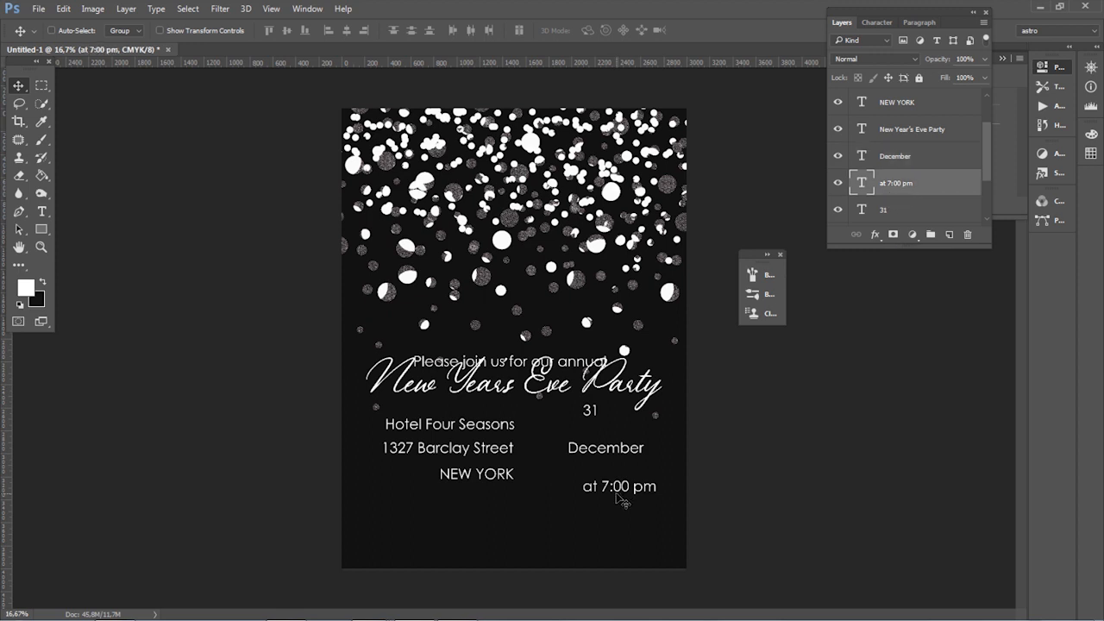
{"action": "left_click_drag", "start_coordinate": [616, 495], "coordinate": [595, 482]}
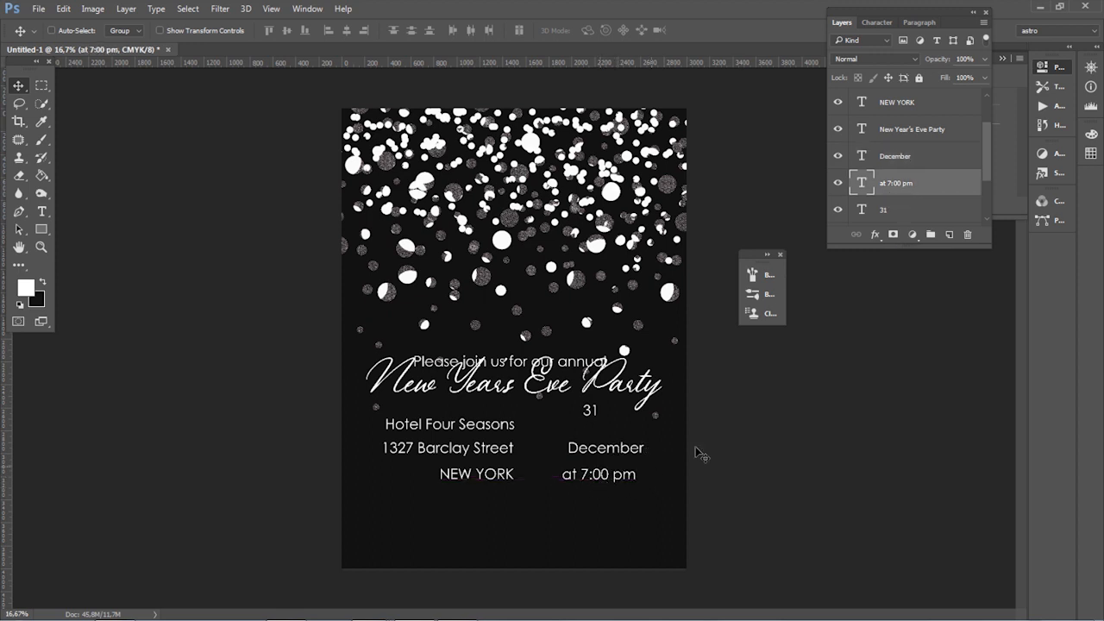
Step: Place "31" centered above "December" near the hotel name's height, and left-align "December" with "at 7:00 pm"
{"action": "left_click", "coordinate": [893, 210]}
{"action": "left_click_drag", "start_coordinate": [597, 413], "coordinate": [605, 425]}
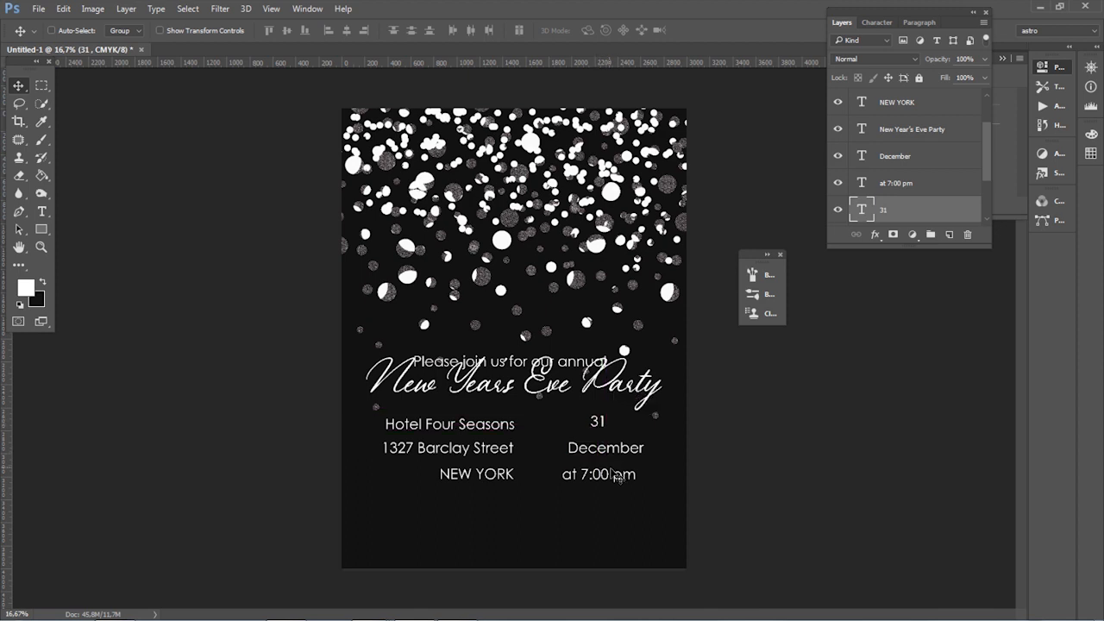
{"action": "left_click", "coordinate": [907, 164]}
{"action": "left_click", "coordinate": [903, 183], "text": "shift"}
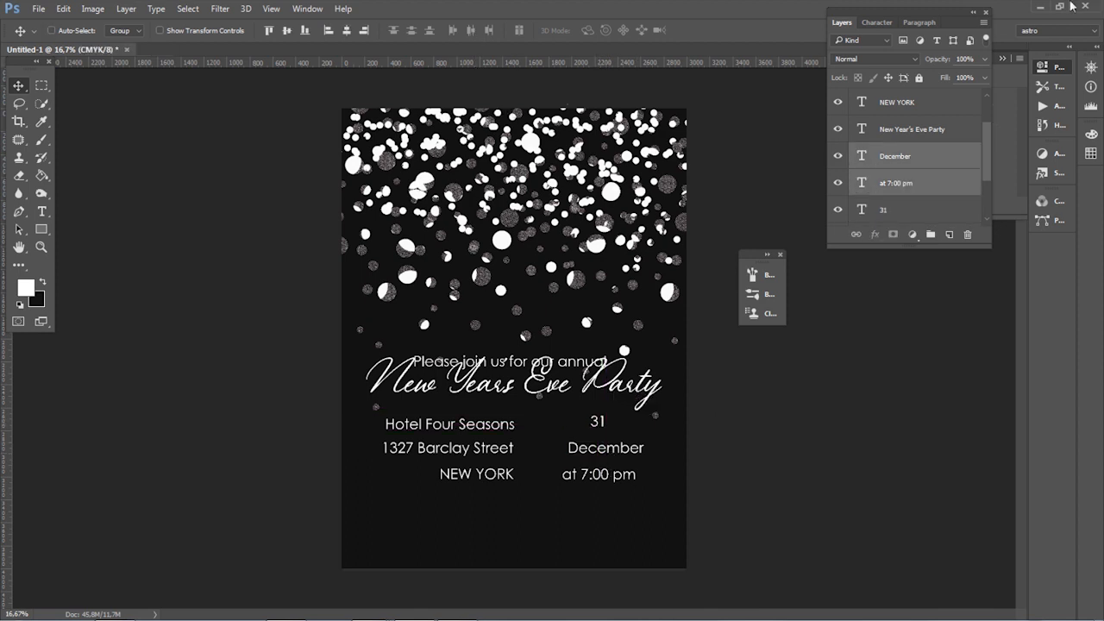
{"action": "left_click", "coordinate": [328, 30]}
Step: Draw a vertical divider line about 695 px tall with a 7 pt stroke between the venue and date blocks
{"action": "left_click", "coordinate": [926, 207]}
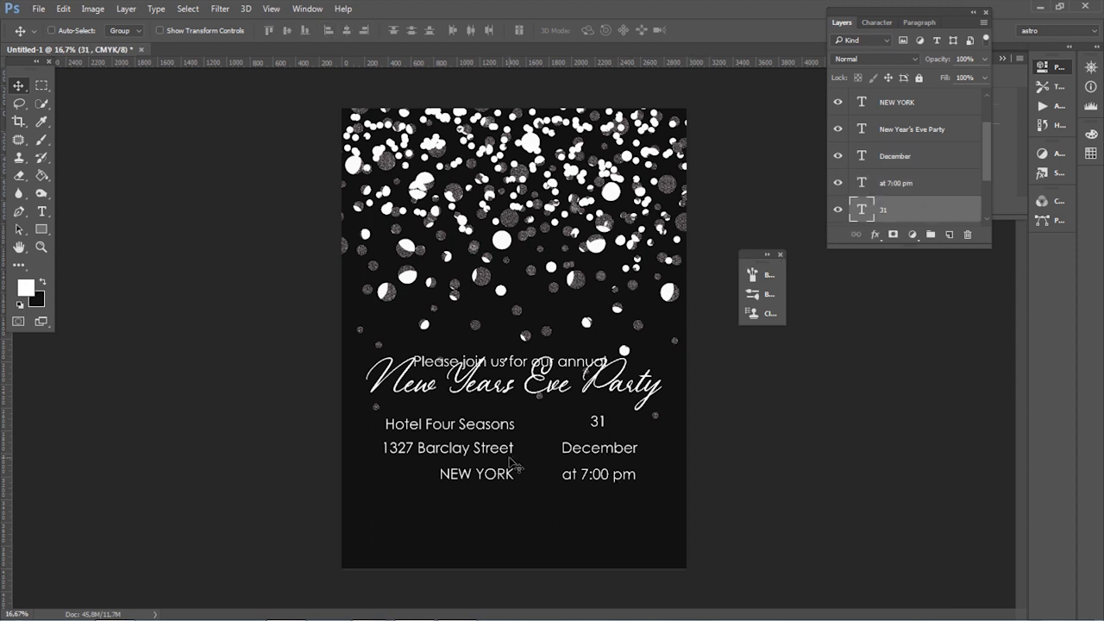
{"action": "left_click", "coordinate": [53, 239]}
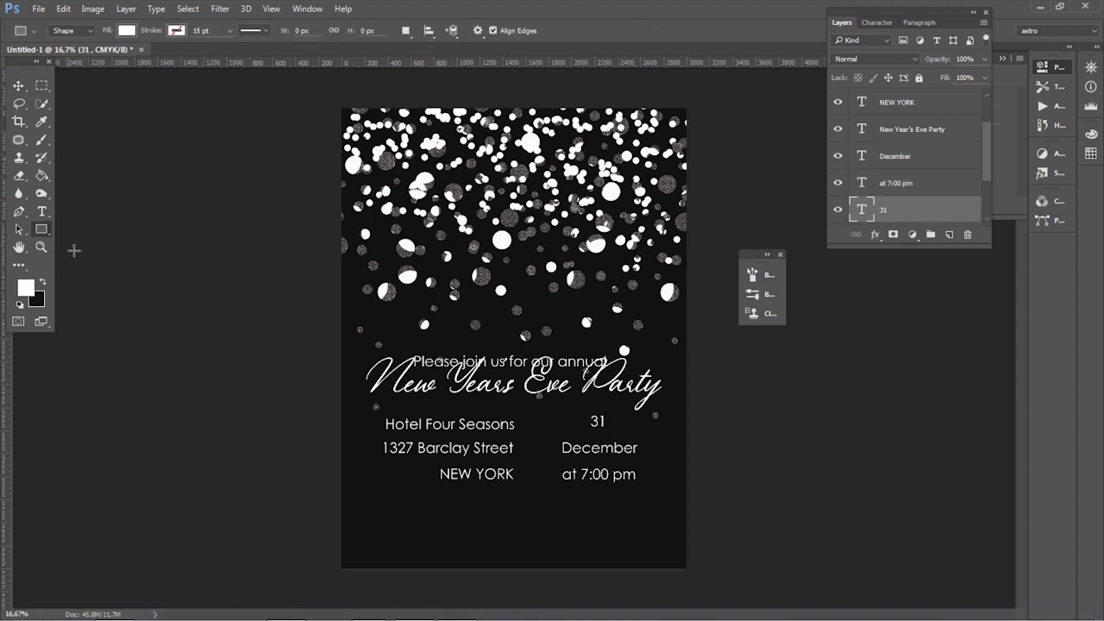
{"action": "right_click", "coordinate": [43, 233]}
{"action": "left_click", "coordinate": [98, 280]}
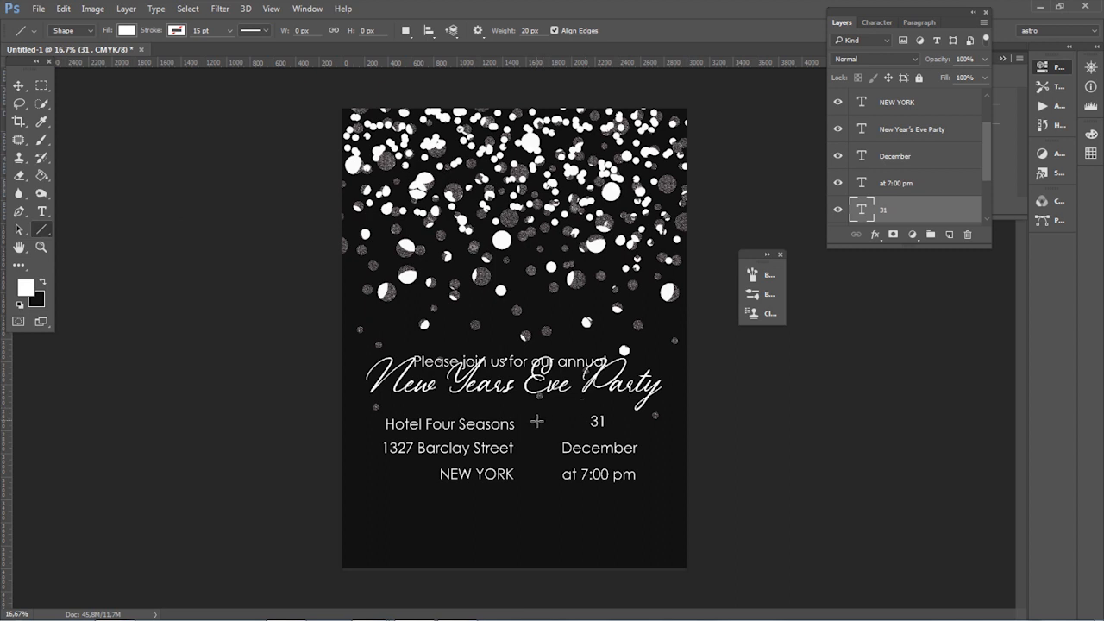
{"action": "left_click_drag", "start_coordinate": [539, 419], "coordinate": [539, 499]}
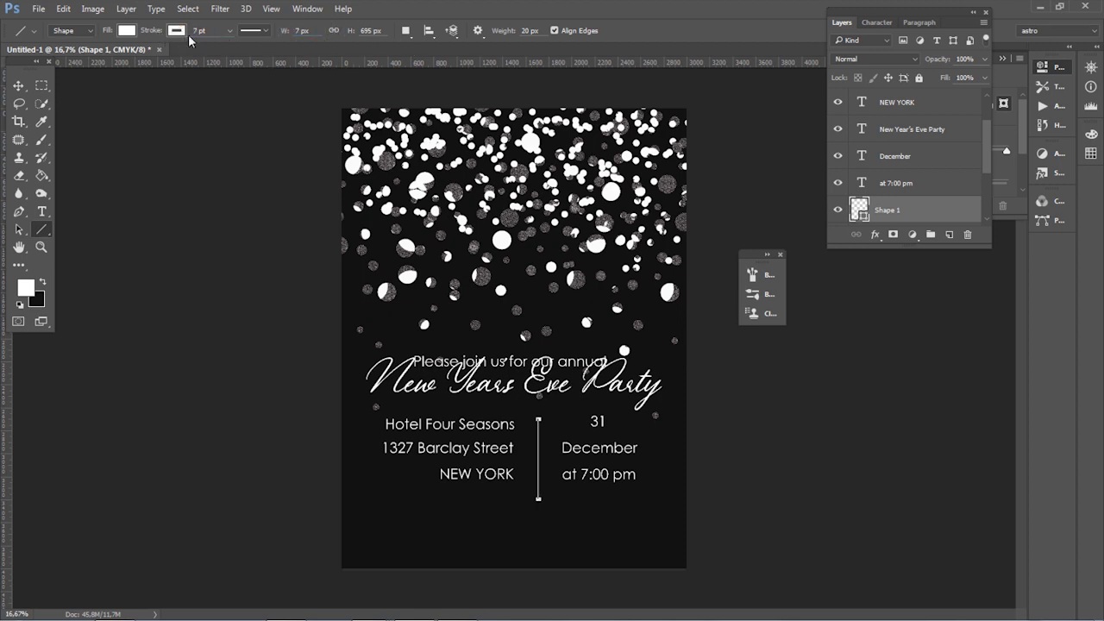
Step: Set the divider line's stroke color to #f5f4ef and its fill to none
{"action": "left_click", "coordinate": [127, 30]}
{"action": "left_click", "coordinate": [241, 57]}
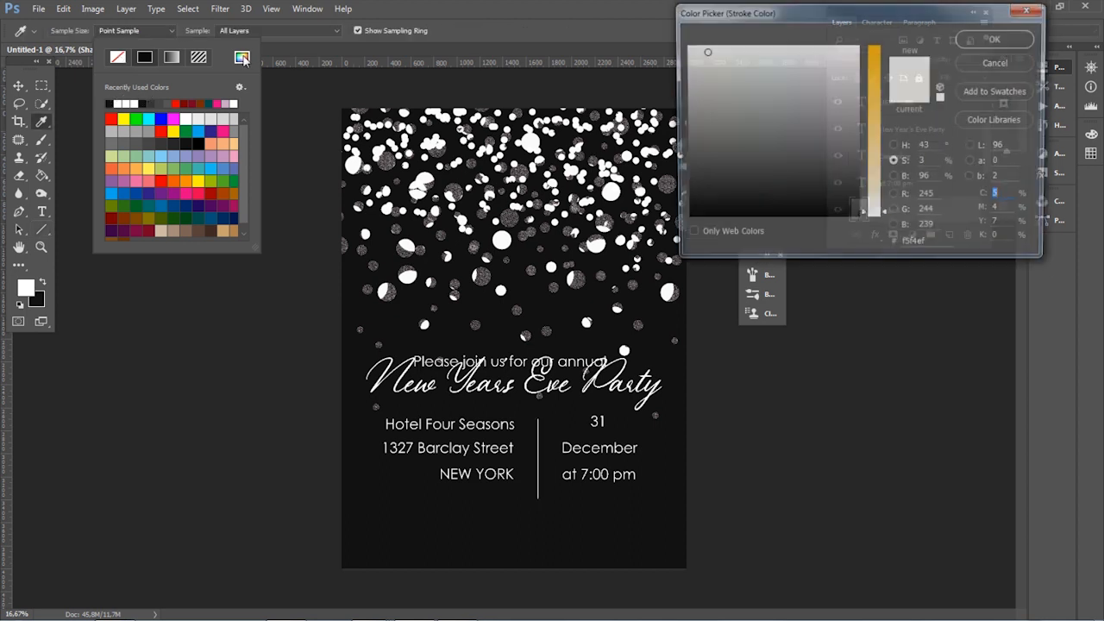
{"action": "left_click", "coordinate": [997, 38]}
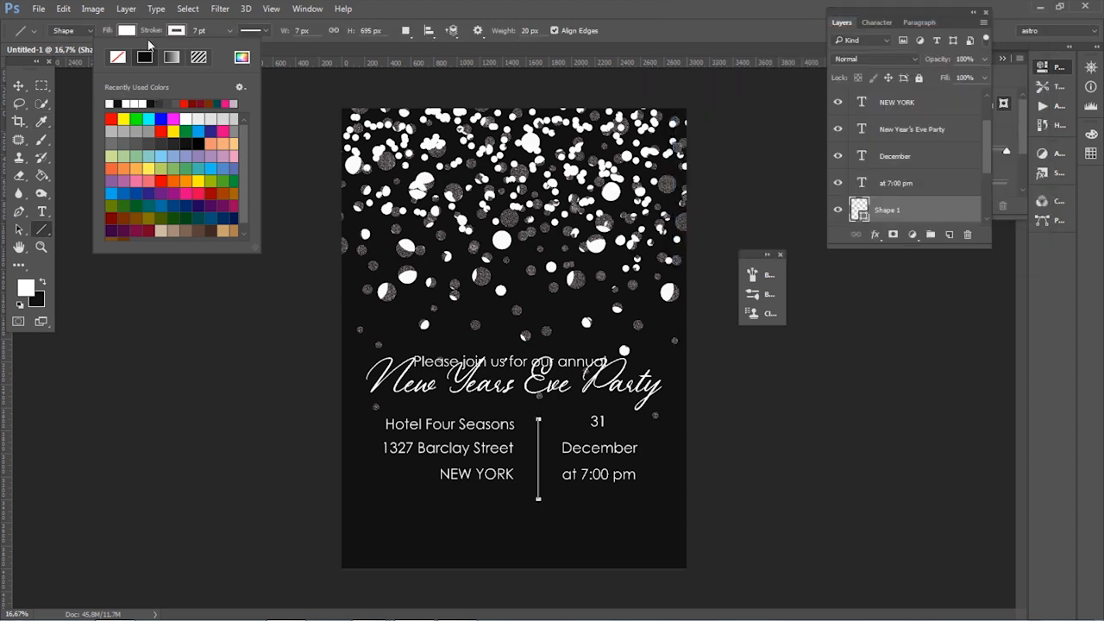
{"action": "left_click", "coordinate": [129, 32]}
{"action": "left_click", "coordinate": [742, 7]}
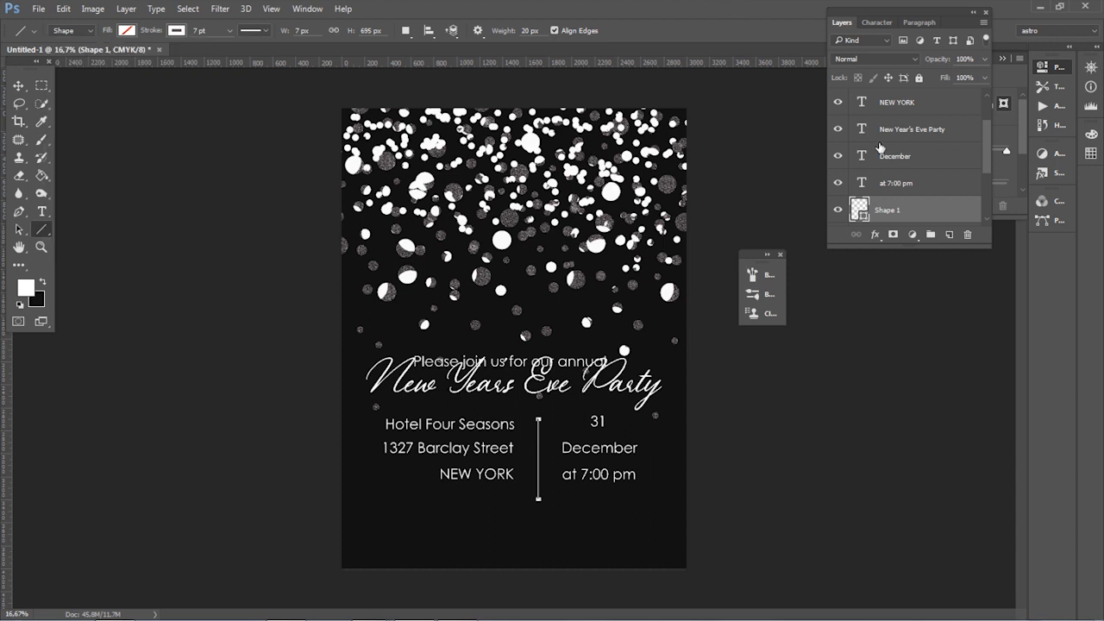
Step: Draw a horizontal line about 2520 px wide and 7 px high, and center it beneath the script title
{"action": "left_click_drag", "start_coordinate": [389, 402], "coordinate": [680, 402]}
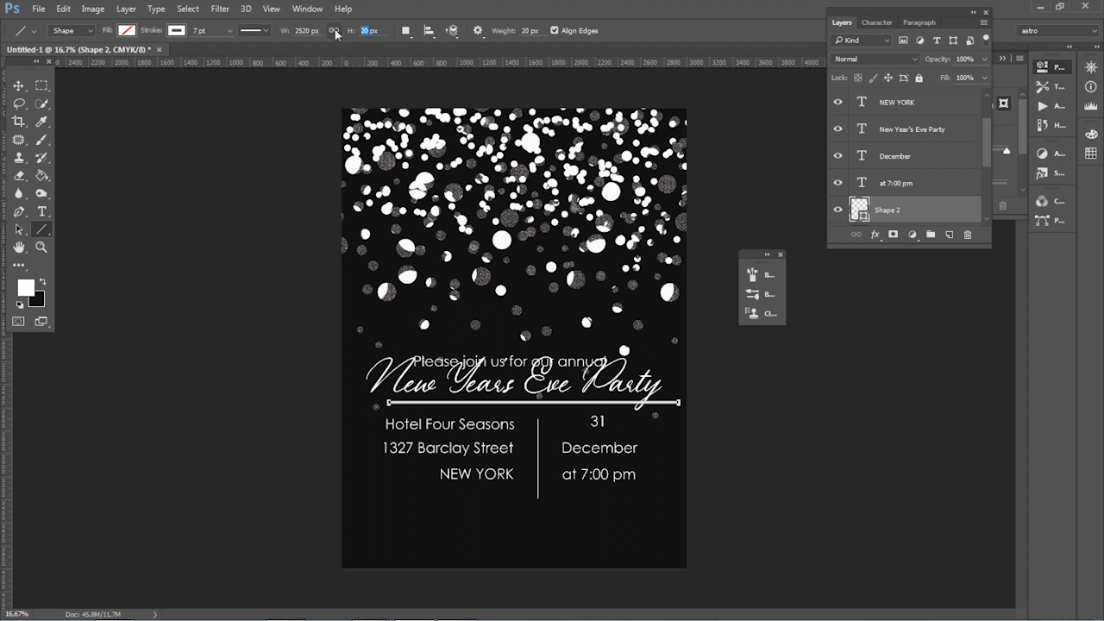
{"action": "key", "text": "Return"}
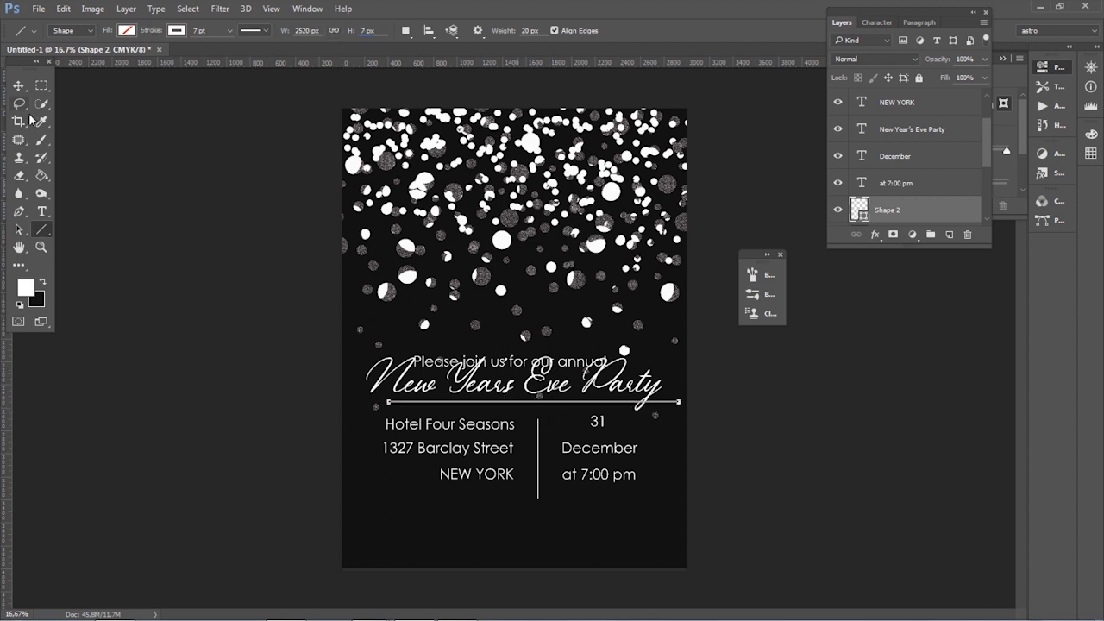
{"action": "key", "text": "v"}
{"action": "left_click_drag", "start_coordinate": [611, 404], "coordinate": [588, 408]}
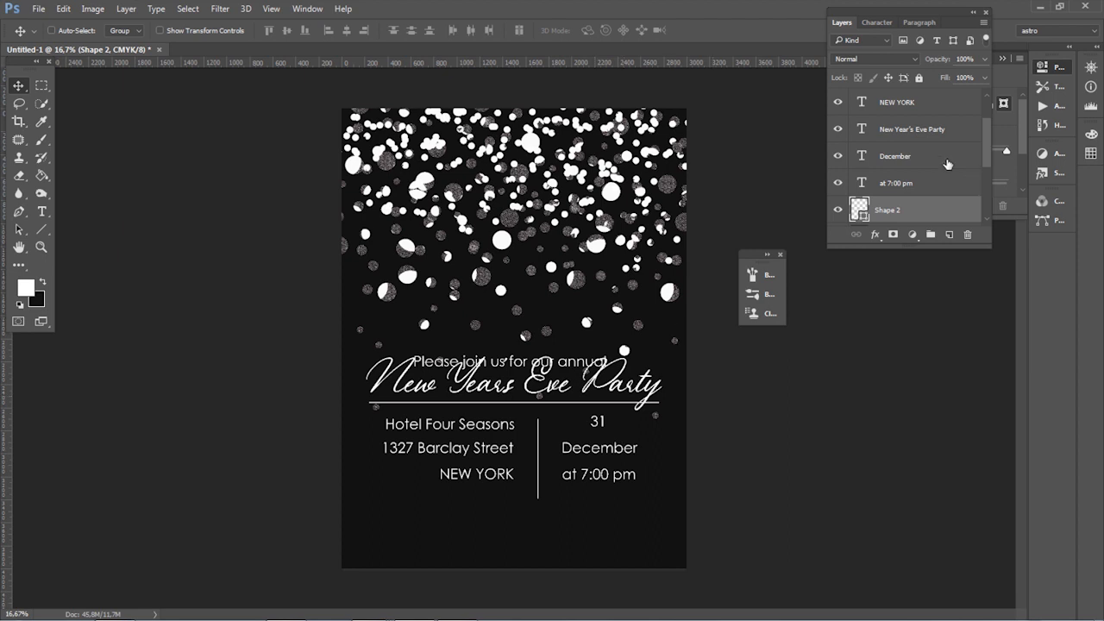
{"action": "left_click", "coordinate": [926, 129]}
{"action": "left_click", "coordinate": [929, 217], "text": "ctrl"}
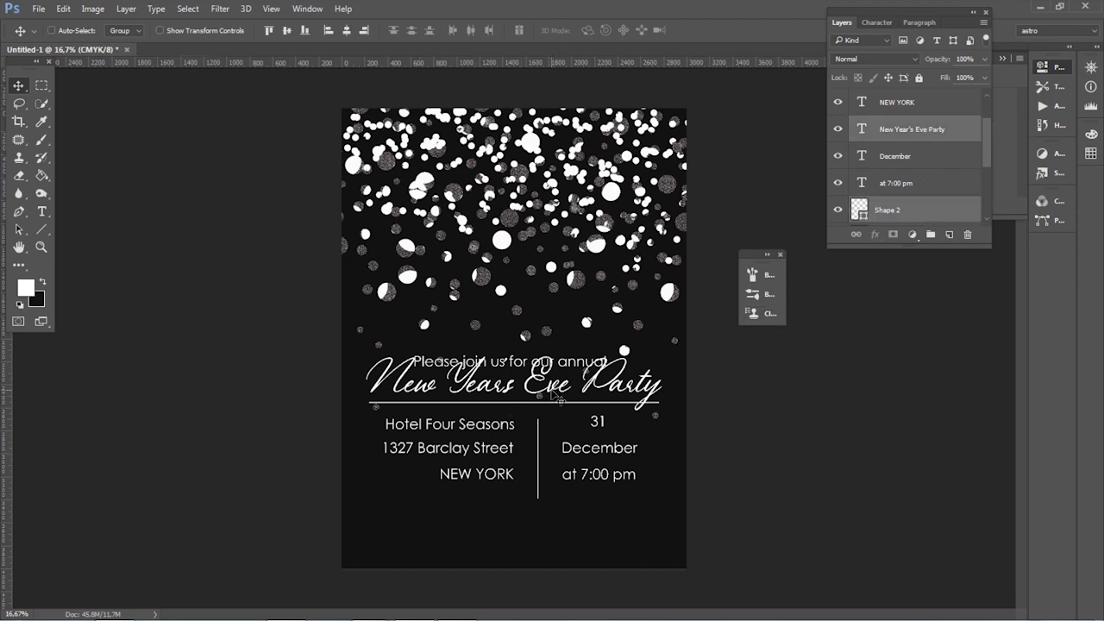
{"action": "scroll", "coordinate": [912, 149], "scroll_direction": "down", "scroll_amount": 2}
{"action": "scroll", "coordinate": [914, 155], "scroll_direction": "up", "scroll_amount": 5}
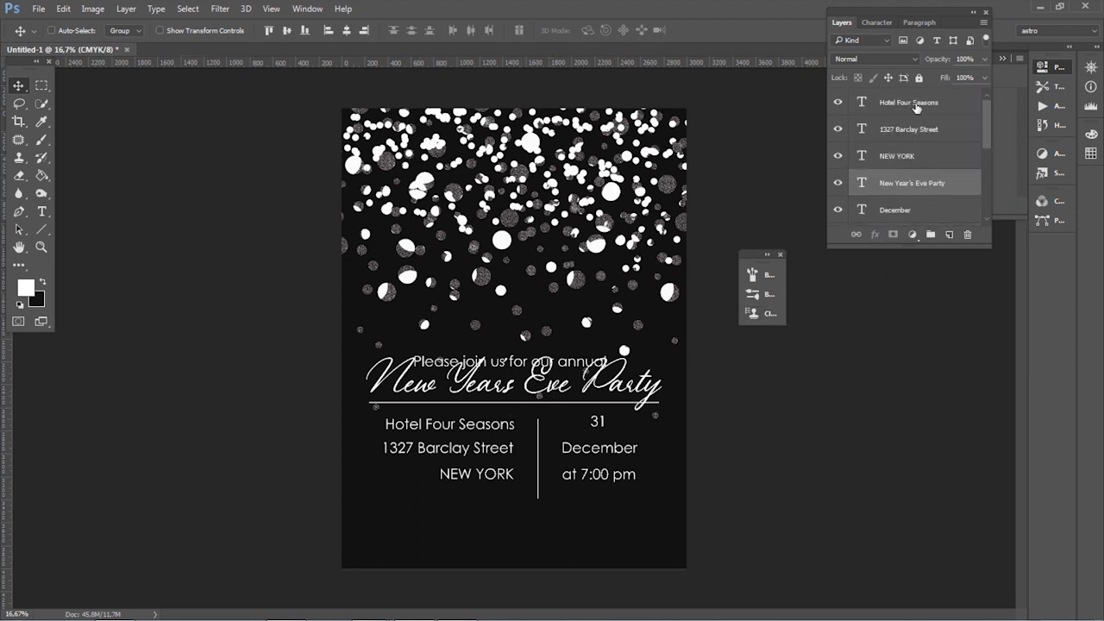
{"action": "left_click", "coordinate": [910, 103]}
{"action": "left_click_drag", "start_coordinate": [581, 363], "coordinate": [581, 354]}
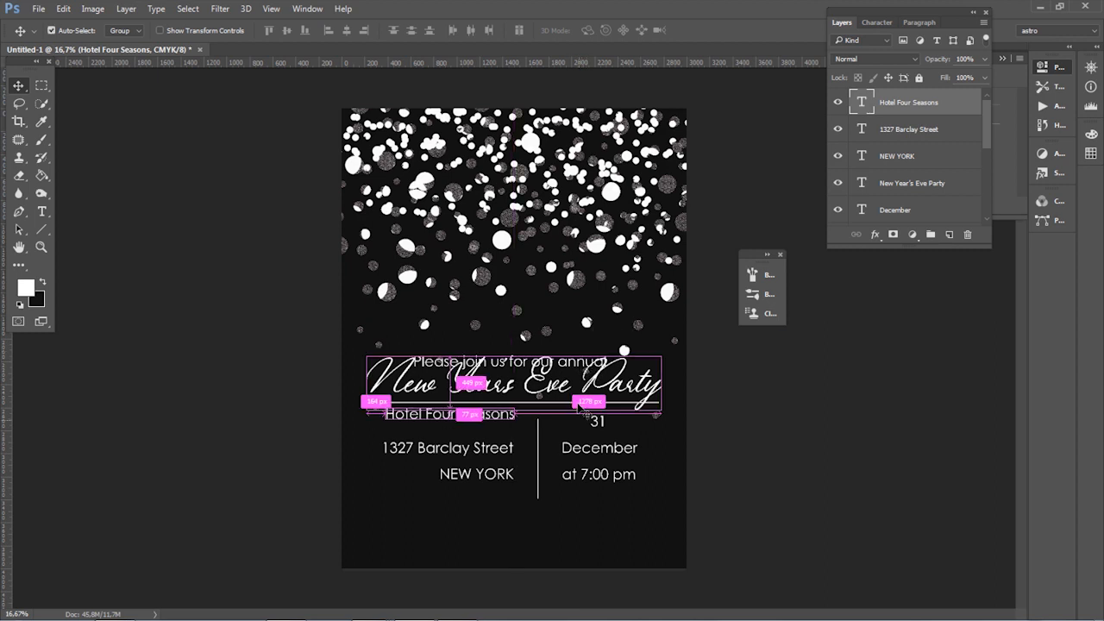
{"action": "key", "text": "ctrl+z"}
Step: Reorder the layers so "31" sits directly above "December" and "Please join us for our annual" directly below "at 7:00 pm"
{"action": "left_click", "coordinate": [931, 138]}
{"action": "scroll", "coordinate": [927, 160], "scroll_direction": "down", "scroll_amount": 4}
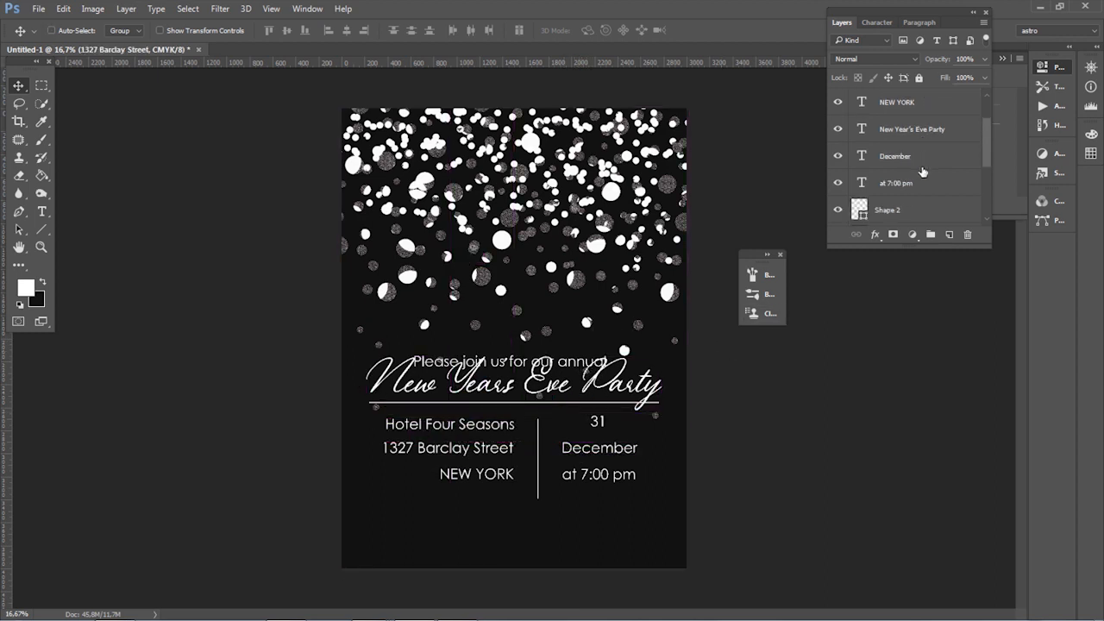
{"action": "scroll", "coordinate": [920, 186], "scroll_direction": "up", "scroll_amount": 1}
{"action": "scroll", "coordinate": [919, 191], "scroll_direction": "up", "scroll_amount": 1}
{"action": "scroll", "coordinate": [919, 192], "scroll_direction": "up", "scroll_amount": 2}
{"action": "left_click_drag", "start_coordinate": [985, 124], "coordinate": [917, 175]}
{"action": "left_click", "coordinate": [952, 175]}
{"action": "scroll", "coordinate": [943, 189], "scroll_direction": "down", "scroll_amount": 3}
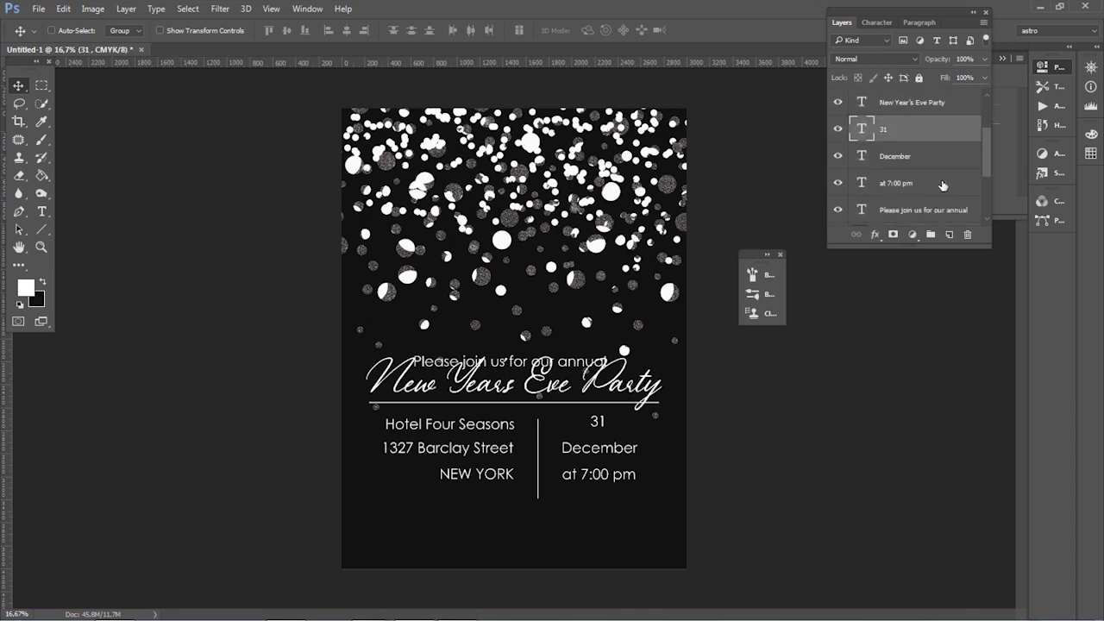
Step: Move "Please join us for our annual" above the script title and set its font size to 25 pt
{"action": "left_click", "coordinate": [922, 183]}
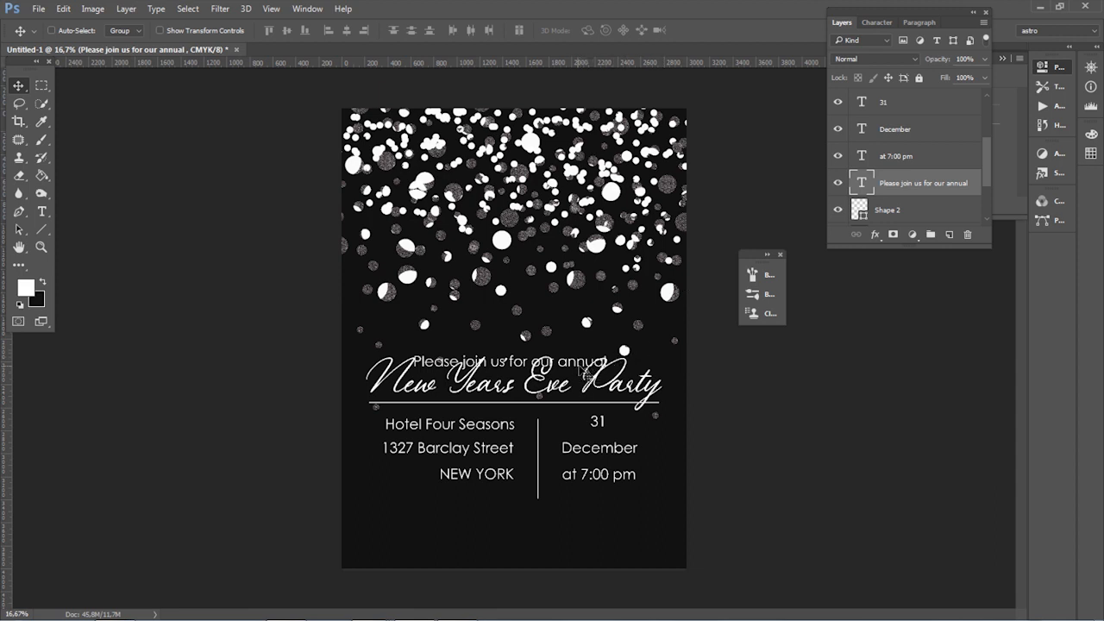
{"action": "left_click_drag", "start_coordinate": [578, 369], "coordinate": [583, 349]}
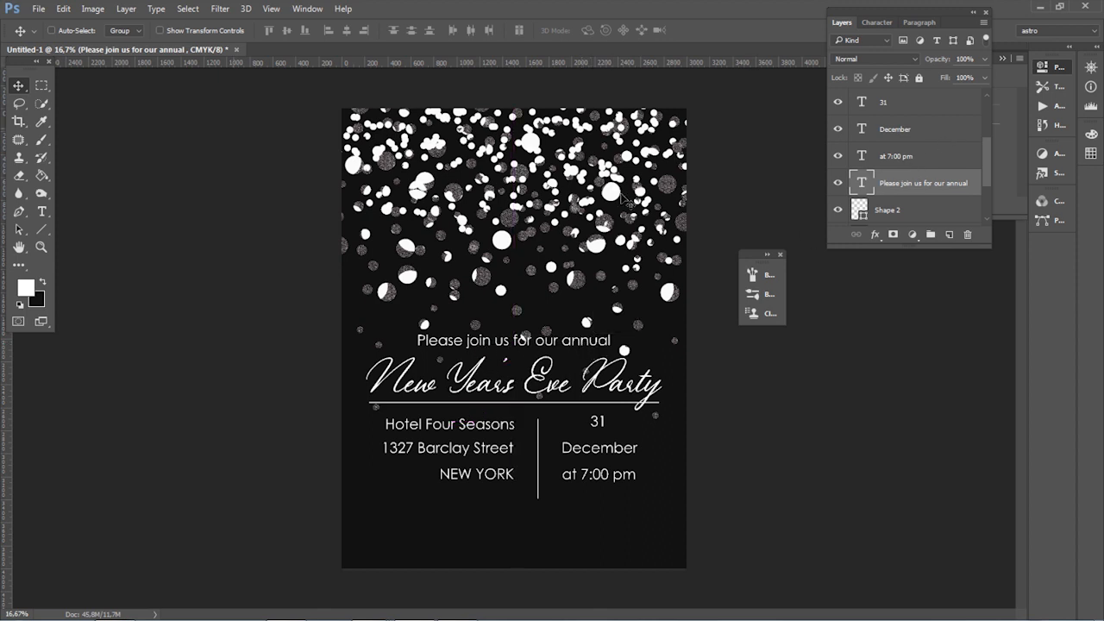
{"action": "left_click", "coordinate": [42, 211]}
{"action": "triple_click", "coordinate": [516, 340]}
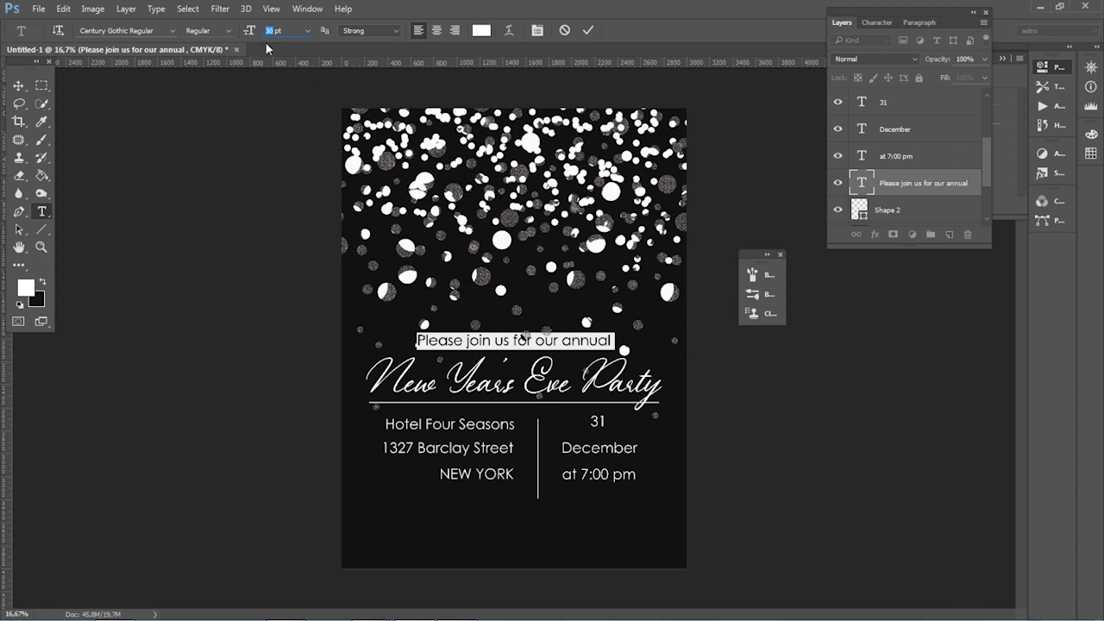
{"action": "type", "text": "25"}
{"action": "key", "text": "Return"}
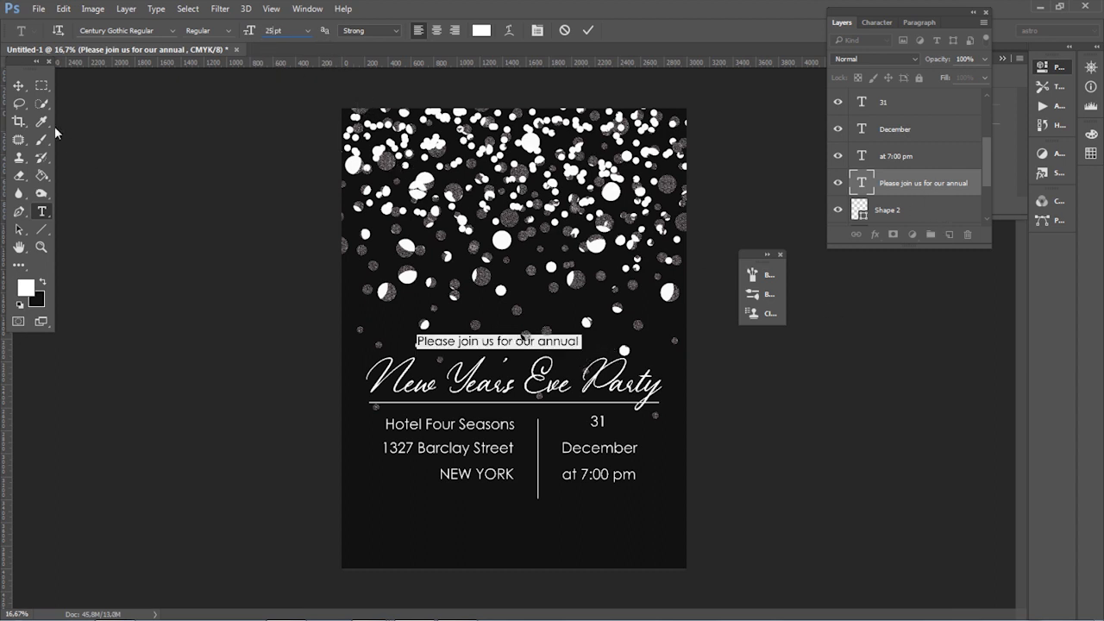
Step: Center the "Please join us for our annual" line over the script title and raise it slightly
{"action": "left_click", "coordinate": [18, 85]}
{"action": "left_click_drag", "start_coordinate": [547, 347], "coordinate": [574, 346]}
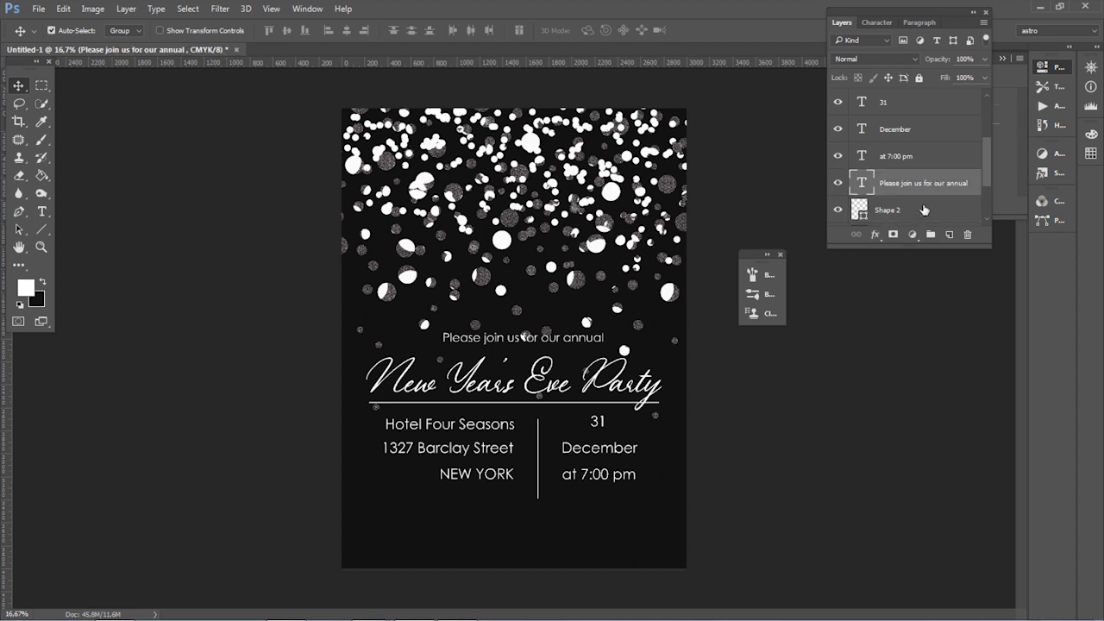
{"action": "scroll", "coordinate": [930, 189], "scroll_direction": "down", "scroll_amount": 1}
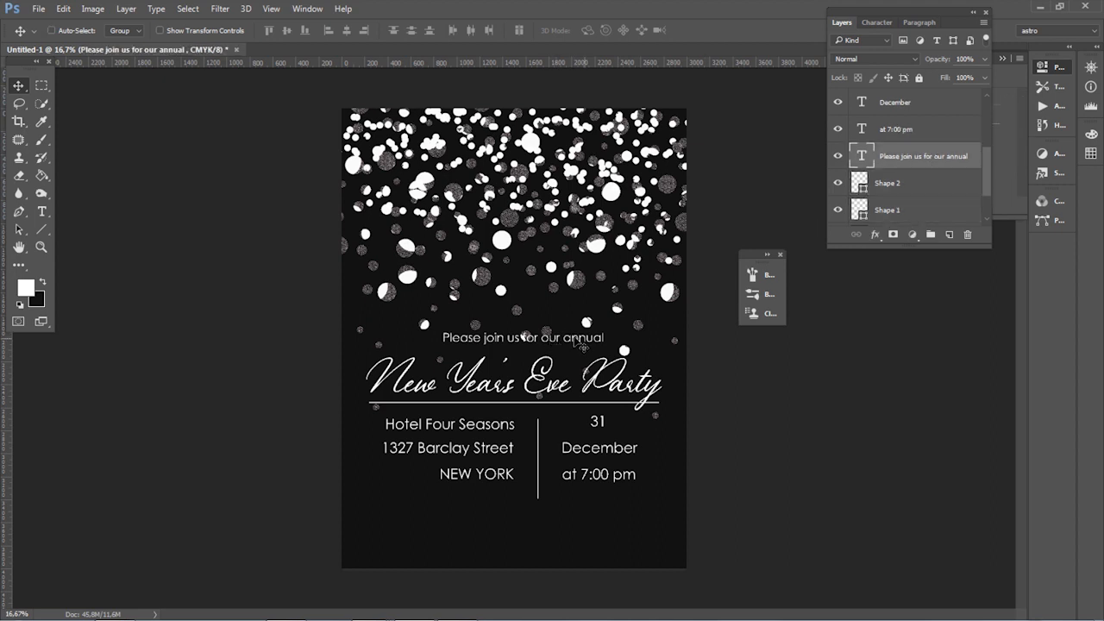
{"action": "left_click_drag", "start_coordinate": [608, 340], "coordinate": [574, 339]}
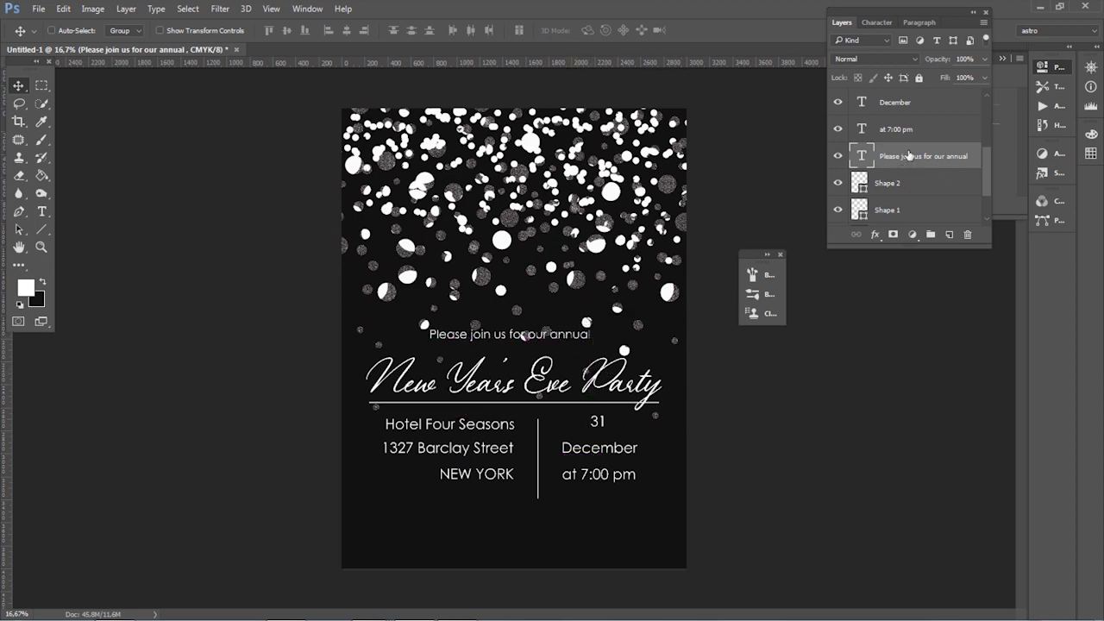
Step: Move "31" level with "Hotel Four Seasons", keeping it centered above "December"
{"action": "scroll", "coordinate": [914, 164], "scroll_direction": "down", "scroll_amount": 2}
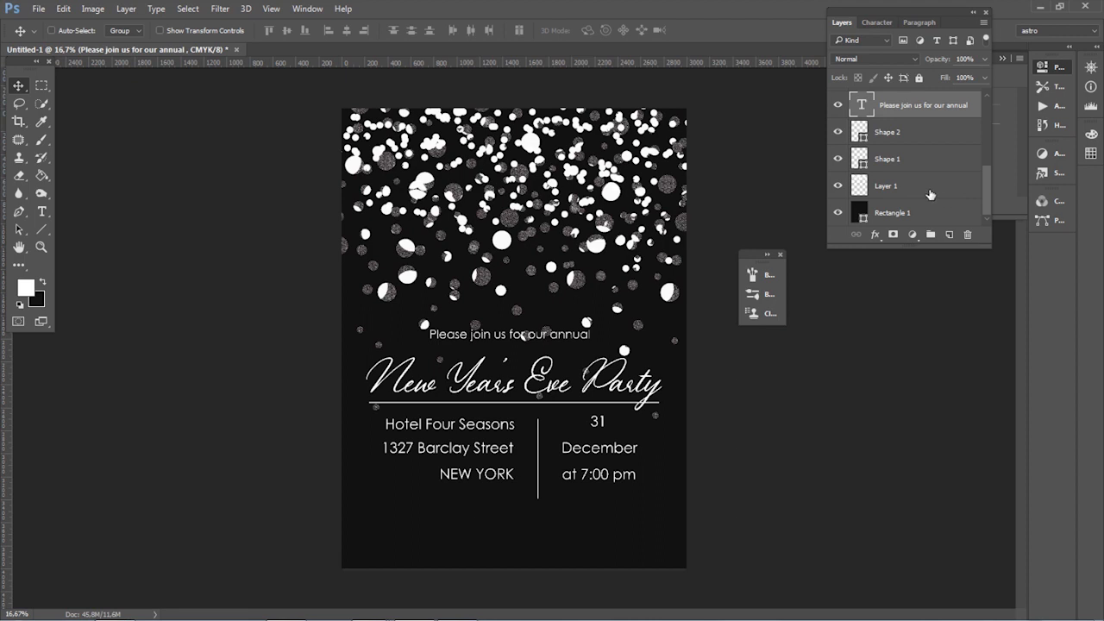
{"action": "scroll", "coordinate": [921, 210], "scroll_direction": "up", "scroll_amount": 4}
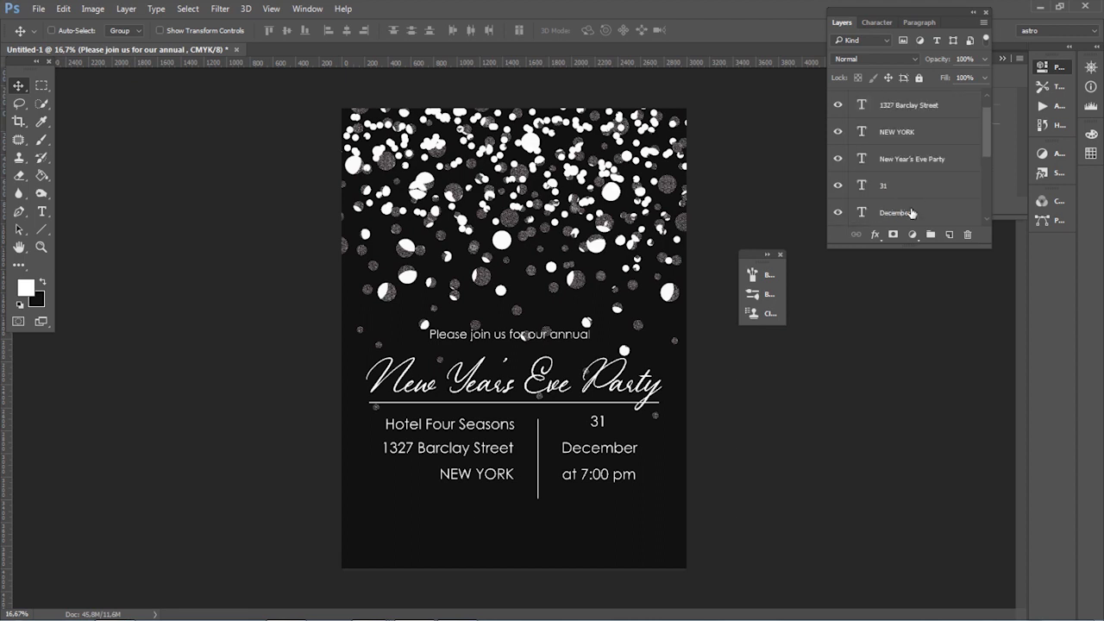
{"action": "scroll", "coordinate": [917, 202], "scroll_direction": "up", "scroll_amount": 1}
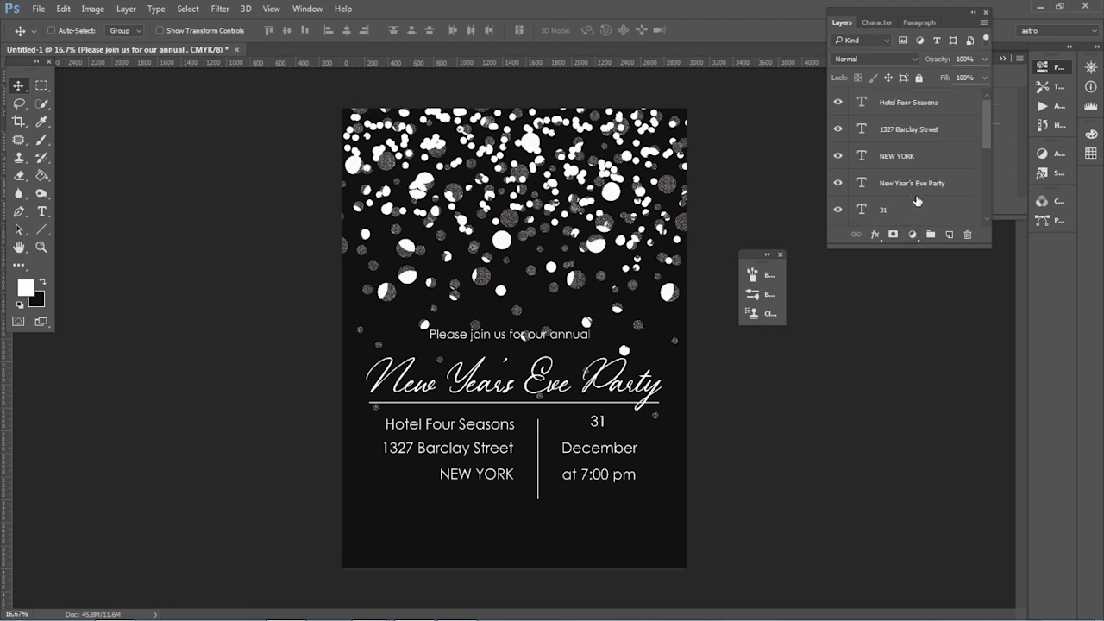
{"action": "left_click", "coordinate": [917, 207]}
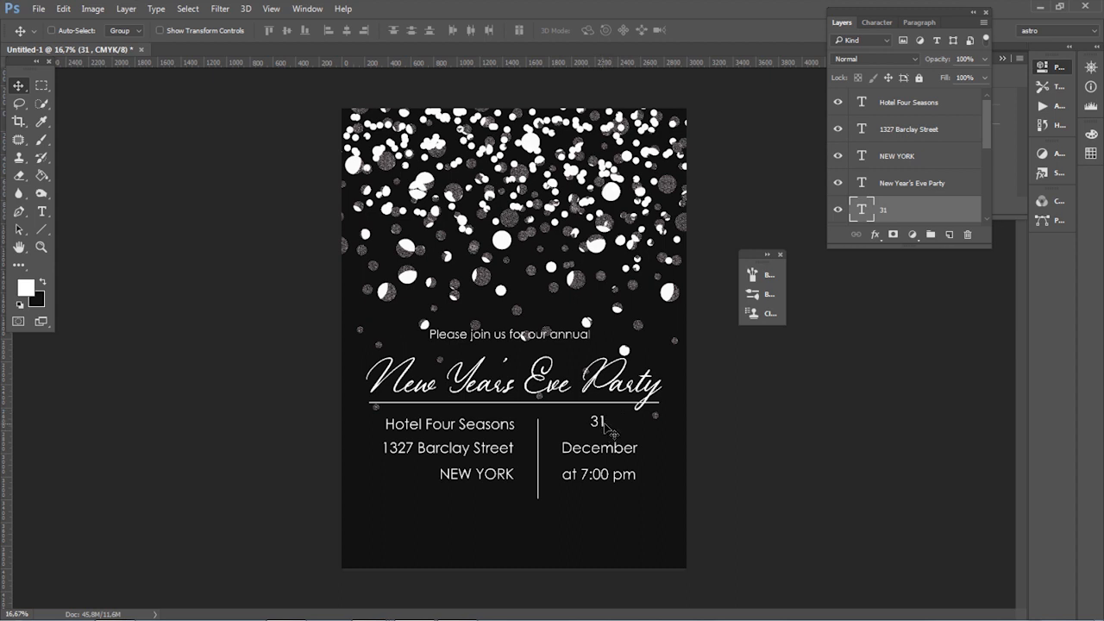
{"action": "left_click_drag", "start_coordinate": [608, 429], "coordinate": [603, 431]}
Step: Nudge "31", "December" and "at 7:00 pm" together slightly closer to the vertical divider
{"action": "scroll", "coordinate": [941, 211], "scroll_direction": "down", "scroll_amount": 1}
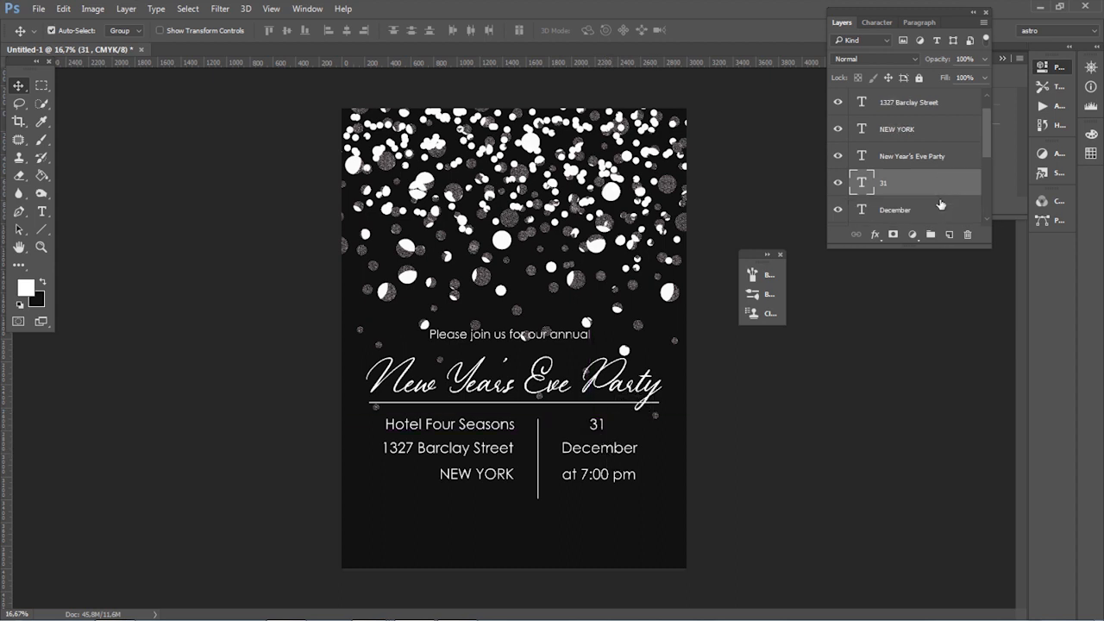
{"action": "left_click", "coordinate": [940, 210], "text": "shift"}
{"action": "scroll", "coordinate": [940, 209], "scroll_direction": "down", "scroll_amount": 1}
{"action": "left_click", "coordinate": [940, 210], "text": "shift"}
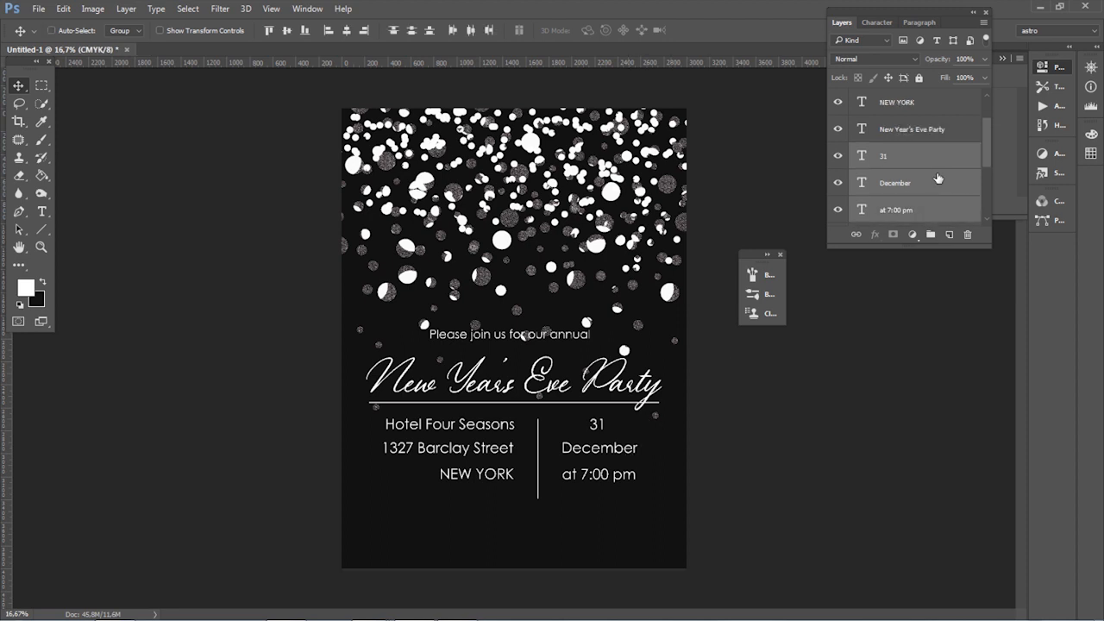
{"action": "left_click_drag", "start_coordinate": [640, 482], "coordinate": [628, 477]}
Step: Group the venue lines, date lines and vertical divider, and move the group down, well below the horizontal line
{"action": "scroll", "coordinate": [940, 151], "scroll_direction": "up", "scroll_amount": 2}
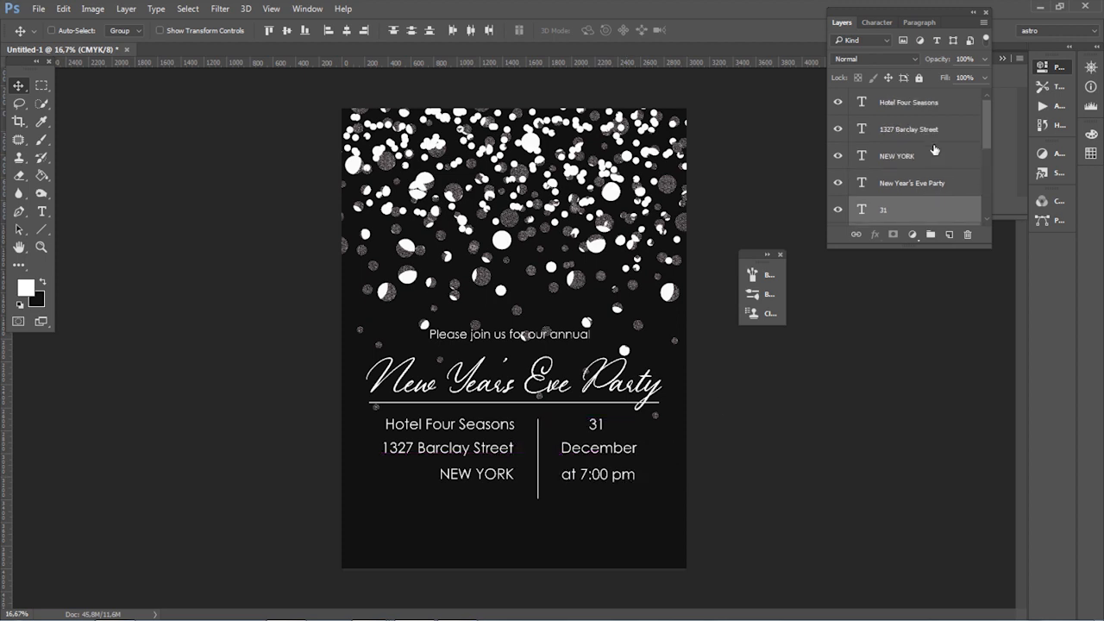
{"action": "left_click", "coordinate": [931, 129], "text": "ctrl"}
{"action": "left_click", "coordinate": [925, 159], "text": "ctrl"}
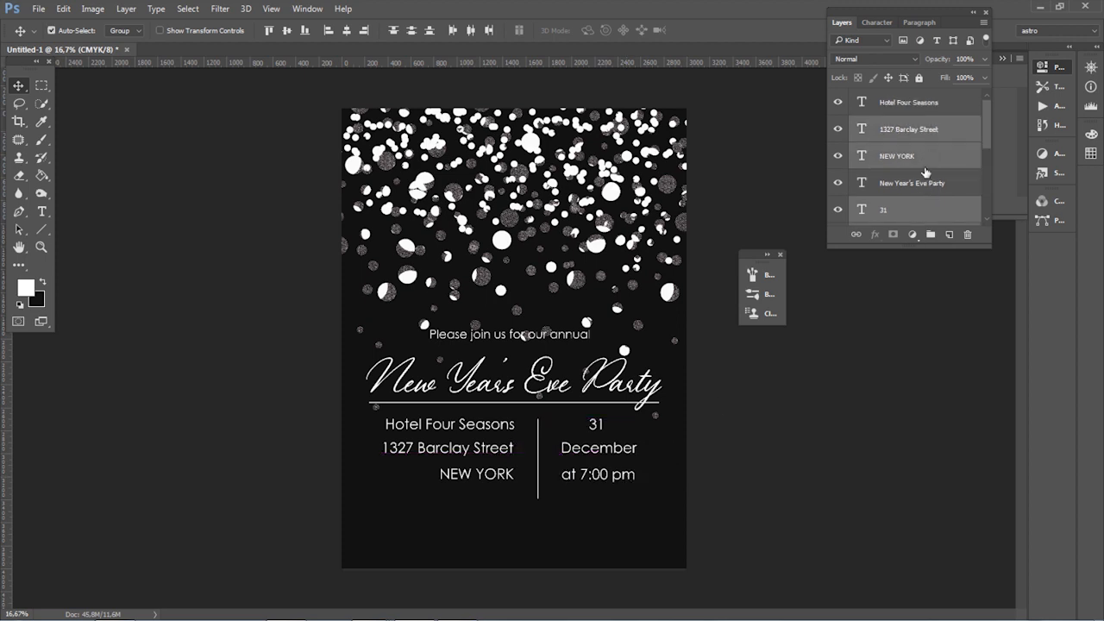
{"action": "scroll", "coordinate": [924, 173], "scroll_direction": "down", "scroll_amount": 6}
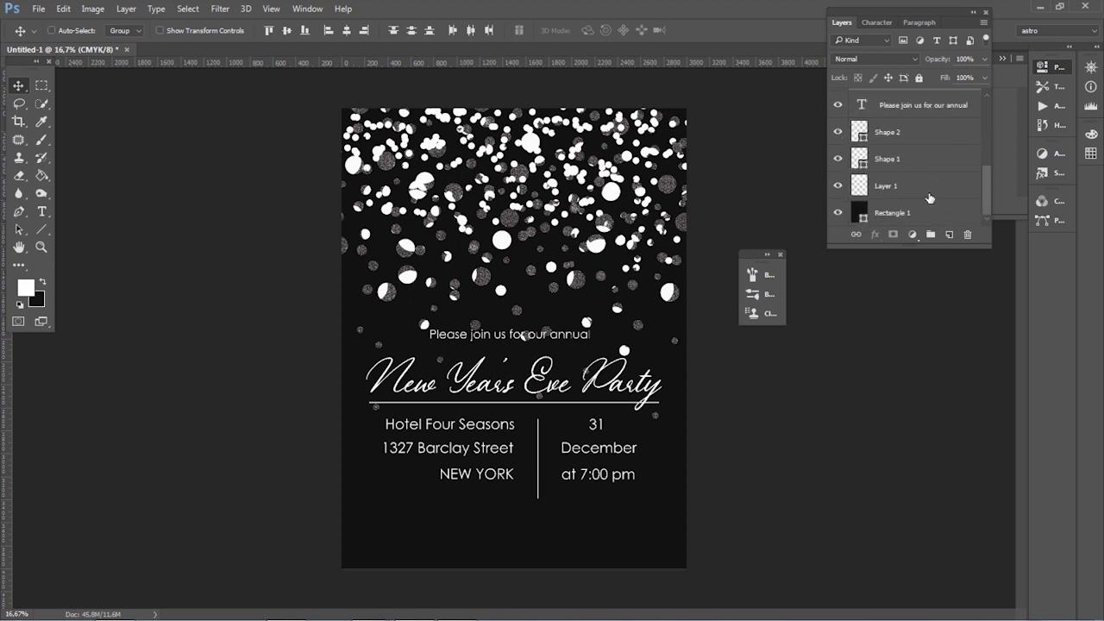
{"action": "left_click", "coordinate": [916, 138], "text": "ctrl"}
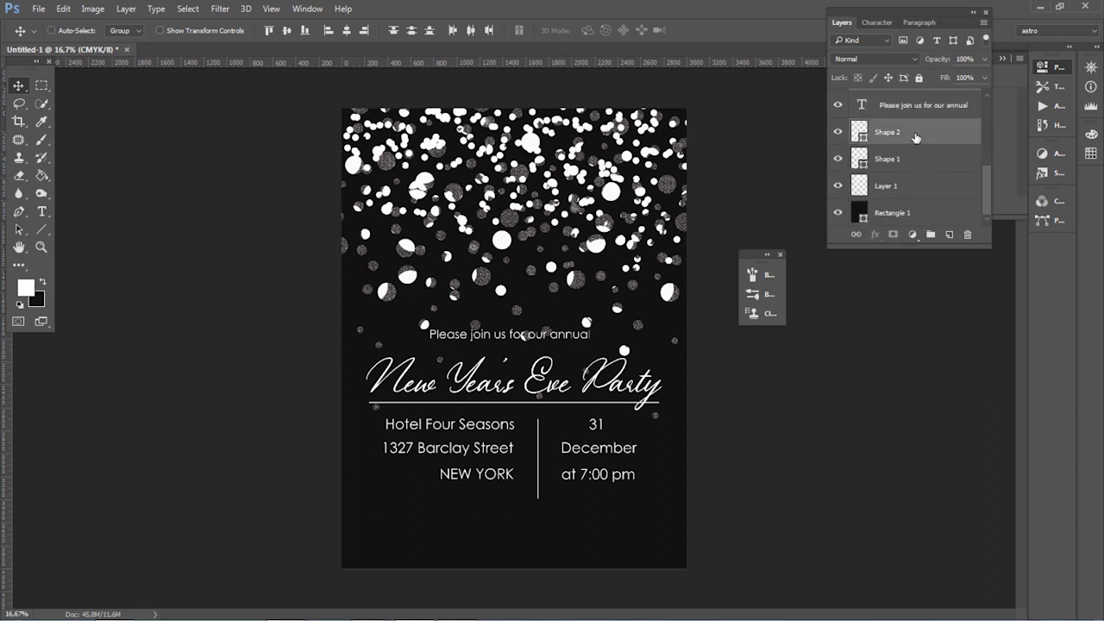
{"action": "left_click", "coordinate": [913, 139], "text": "ctrl"}
{"action": "left_click", "coordinate": [917, 164], "text": "ctrl"}
{"action": "left_click_drag", "start_coordinate": [925, 158], "coordinate": [931, 235]}
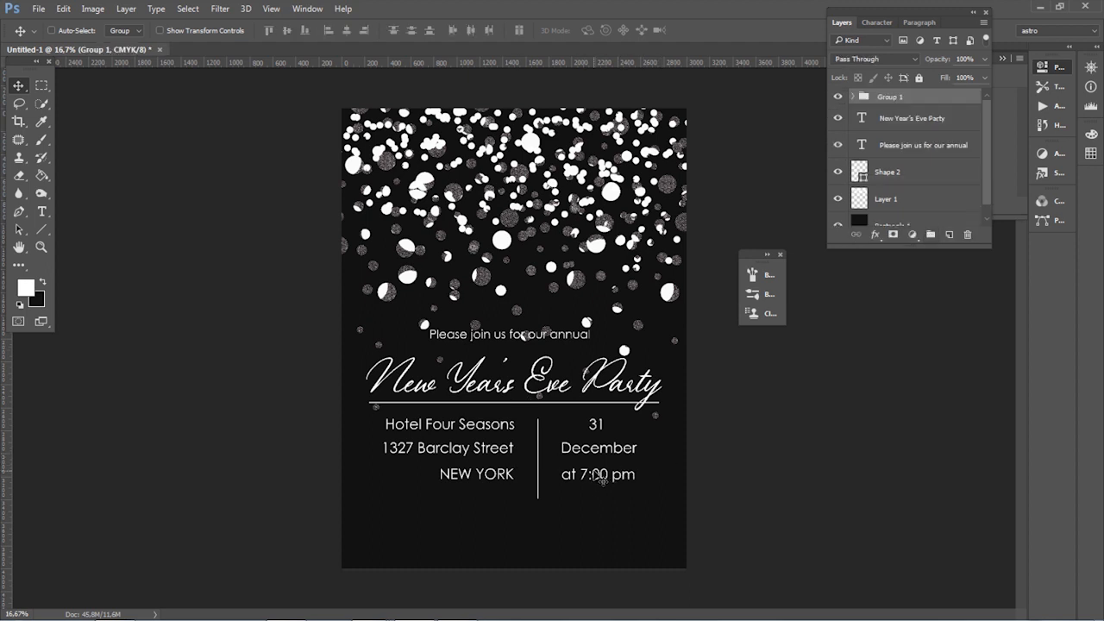
{"action": "left_click_drag", "start_coordinate": [597, 476], "coordinate": [598, 510]}
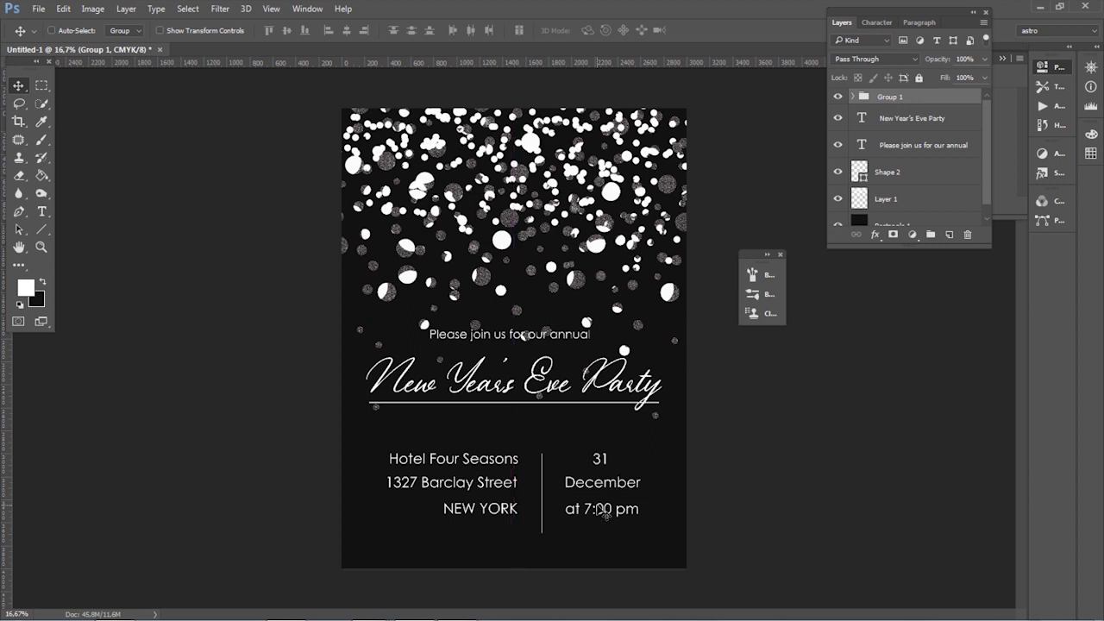
Step: Move the script title, the "Please join us for our annual" line and the horizontal line down slightly together
{"action": "left_click", "coordinate": [940, 145]}
{"action": "left_click", "coordinate": [929, 121]}
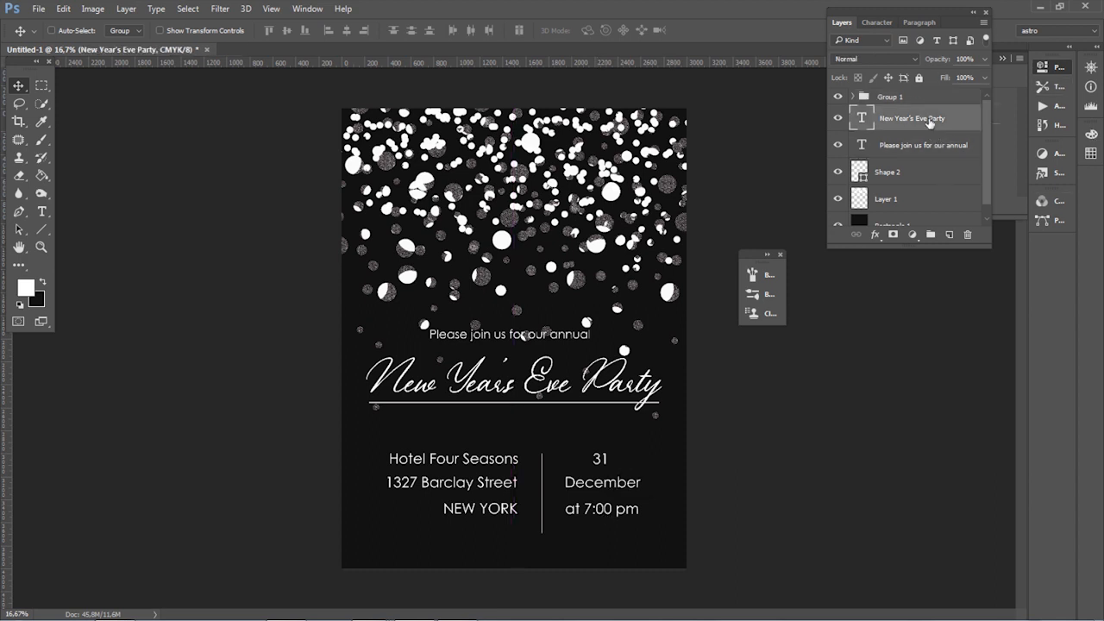
{"action": "left_click", "coordinate": [918, 146], "text": "shift"}
{"action": "left_click", "coordinate": [926, 176], "text": "shift"}
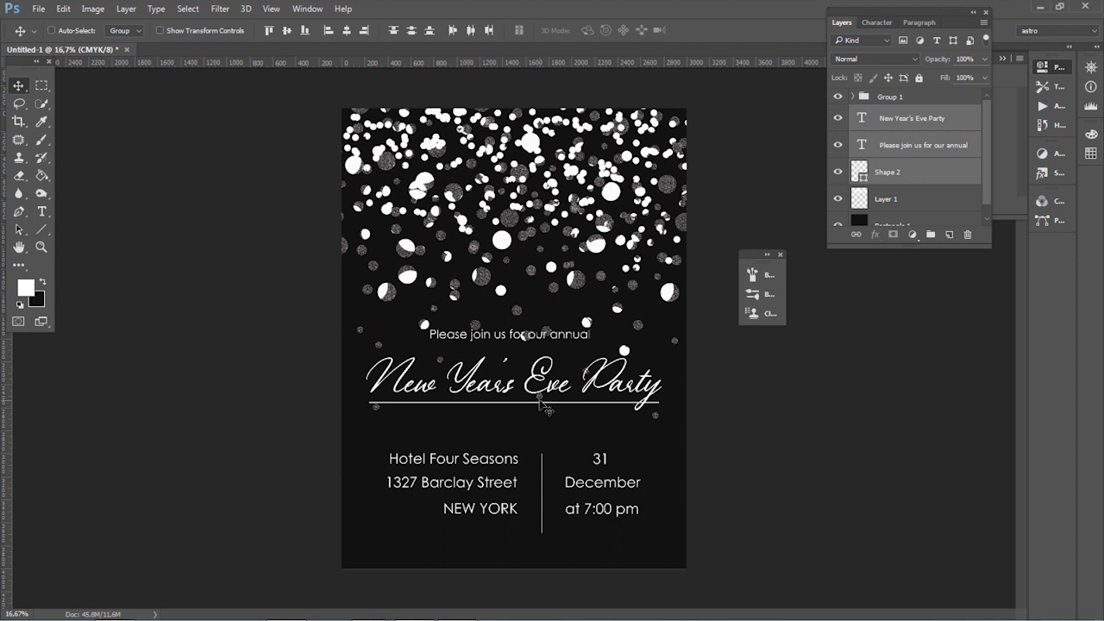
{"action": "left_click_drag", "start_coordinate": [541, 407], "coordinate": [541, 417]}
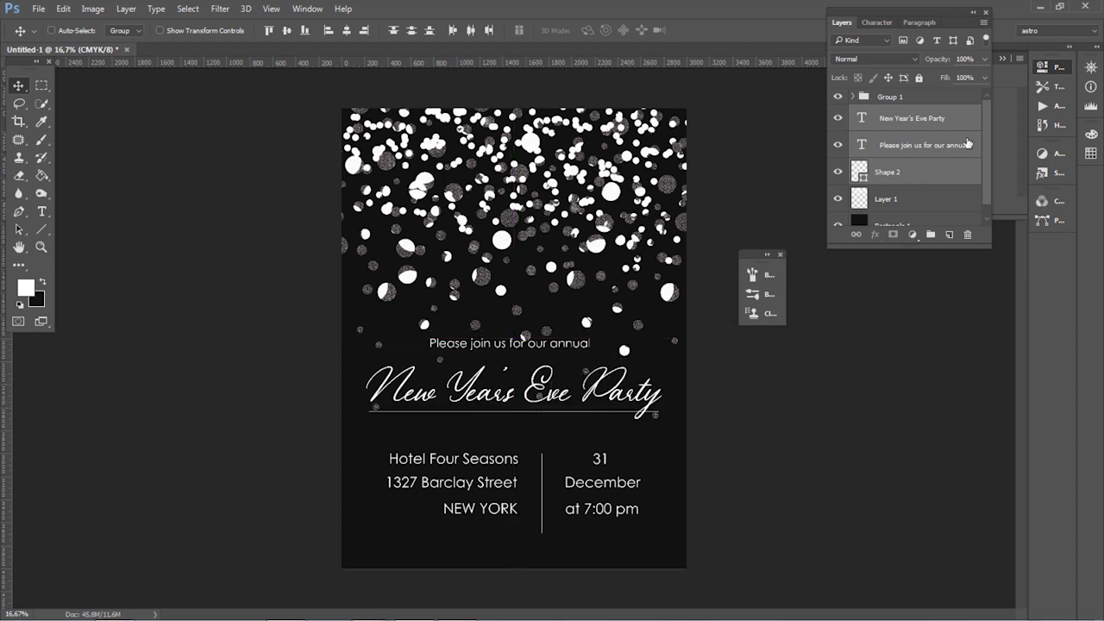
Step: Move the scattered dots layer up so its lower dots clear the "Please join us for our annual" line
{"action": "left_click", "coordinate": [915, 199]}
{"action": "left_click_drag", "start_coordinate": [603, 270], "coordinate": [598, 244]}
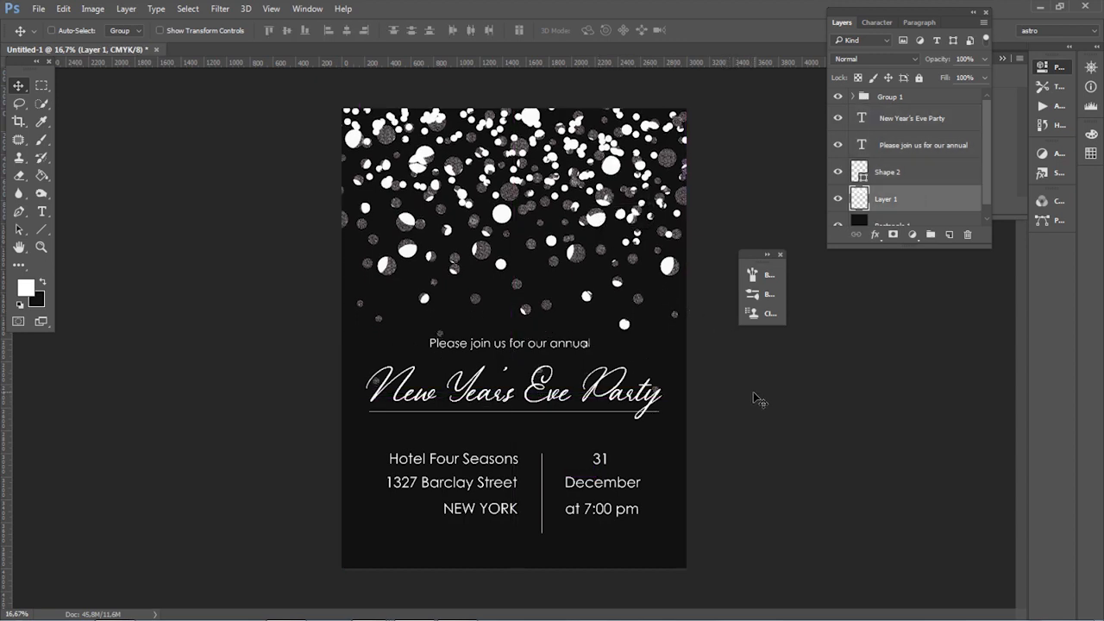
{"action": "scroll", "coordinate": [752, 398], "scroll_direction": "down", "scroll_amount": 3}
{"action": "scroll", "coordinate": [716, 407], "scroll_direction": "up", "scroll_amount": 2}
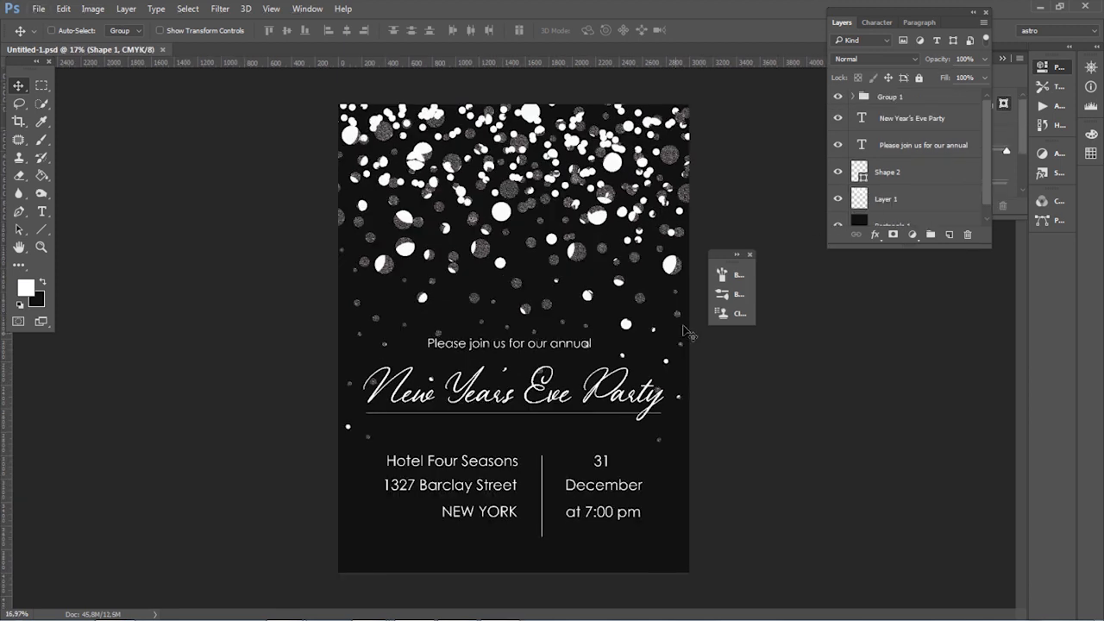
Step: Move the "NEW YORK" line toward the page edge so it sits centred beneath "1327 Barclay Street"
{"action": "left_click", "coordinate": [915, 123]}
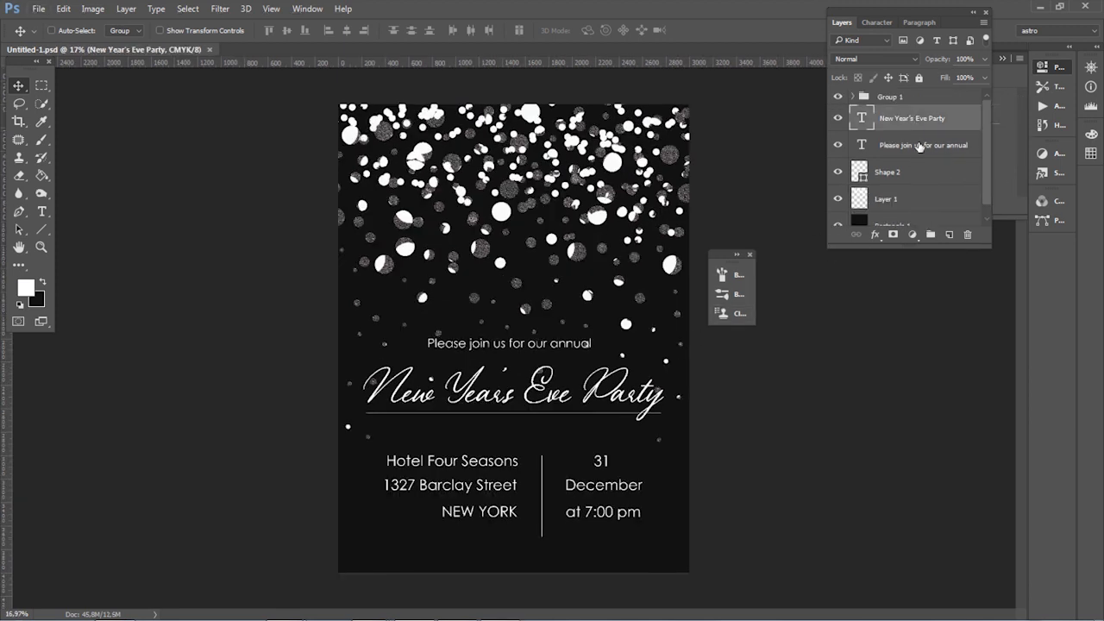
{"action": "left_click", "coordinate": [915, 98]}
{"action": "left_click", "coordinate": [852, 96]}
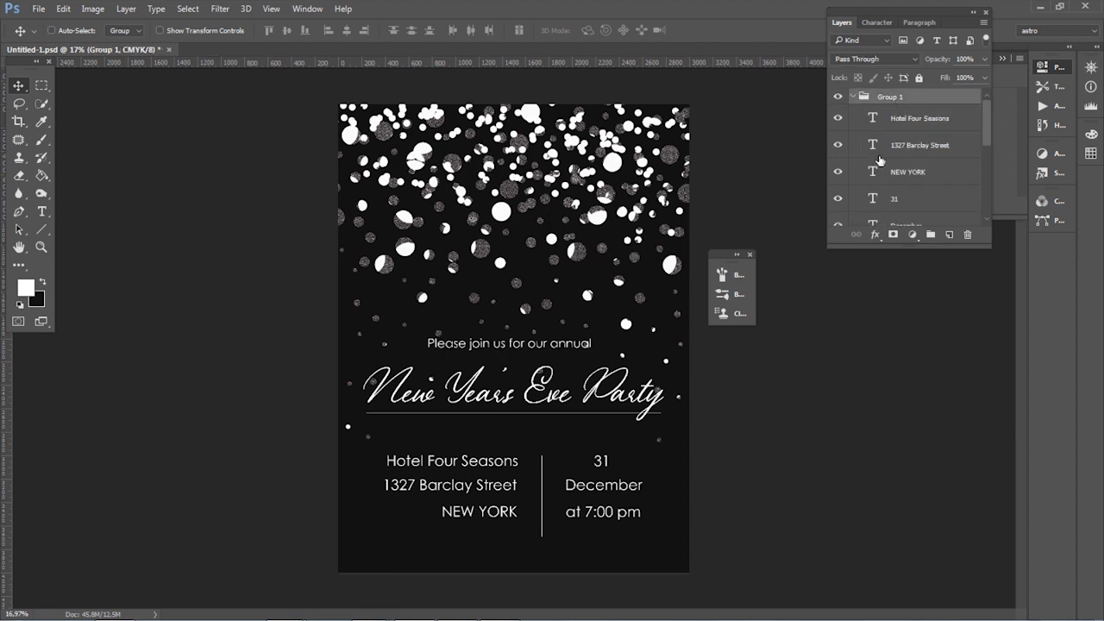
{"action": "left_click", "coordinate": [920, 175]}
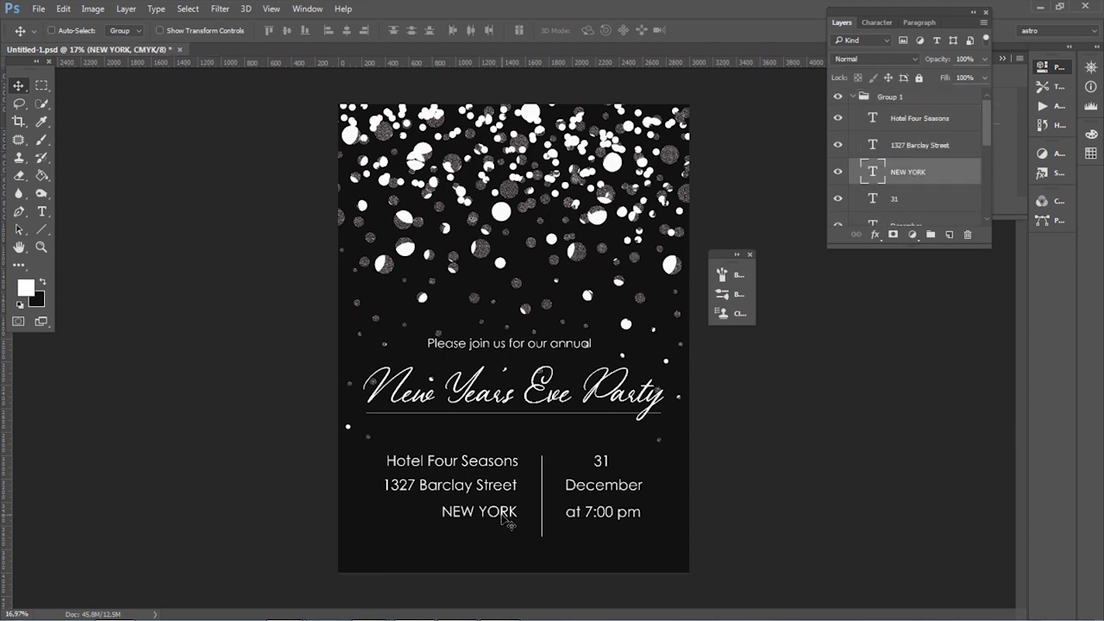
{"action": "mouse_move", "coordinate": [503, 515]}
{"action": "left_mouse_down"}
{"action": "mouse_move", "coordinate": [436, 515]}
{"action": "mouse_move", "coordinate": [482, 514]}
{"action": "left_mouse_up"}
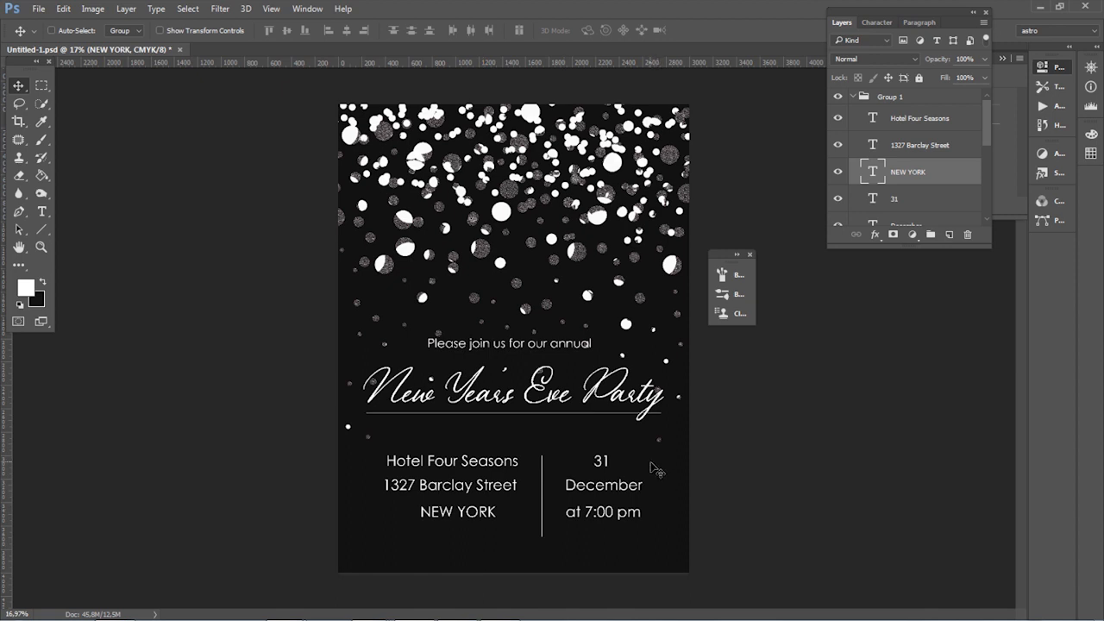
Step: Shift "31" slightly away from the vertical divider so it sits centred above "December"
{"action": "left_click", "coordinate": [937, 197]}
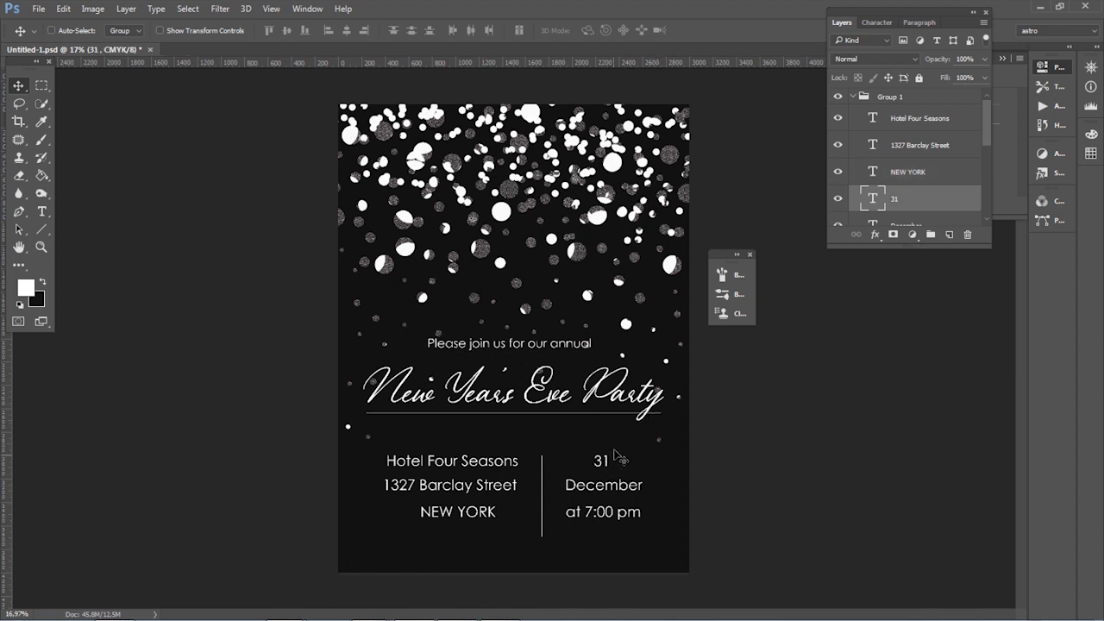
{"action": "left_click_drag", "start_coordinate": [611, 464], "coordinate": [611, 465]}
{"action": "scroll", "coordinate": [946, 181], "scroll_direction": "down", "scroll_amount": 1}
{"action": "scroll", "coordinate": [946, 181], "scroll_direction": "up", "scroll_amount": 1}
{"action": "left_click", "coordinate": [854, 101]}
{"action": "left_click", "coordinate": [854, 101]}
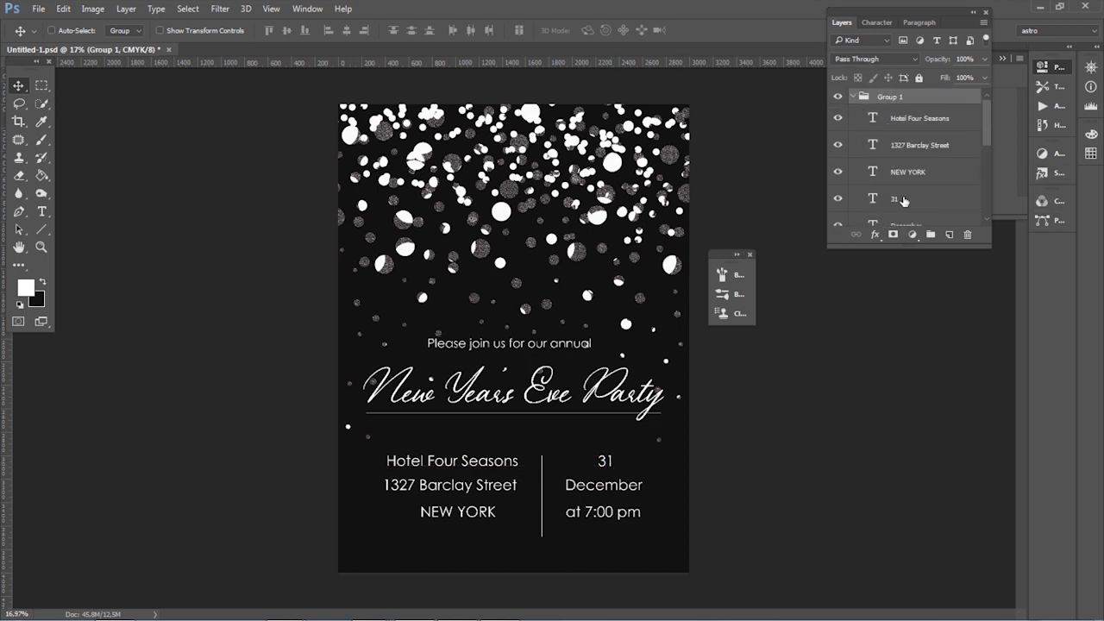
Step: Move the vertical divider up slightly to align it with the venue and date lines, and collapse their layer group
{"action": "scroll", "coordinate": [902, 212], "scroll_direction": "down", "scroll_amount": 2}
{"action": "left_click", "coordinate": [900, 200]}
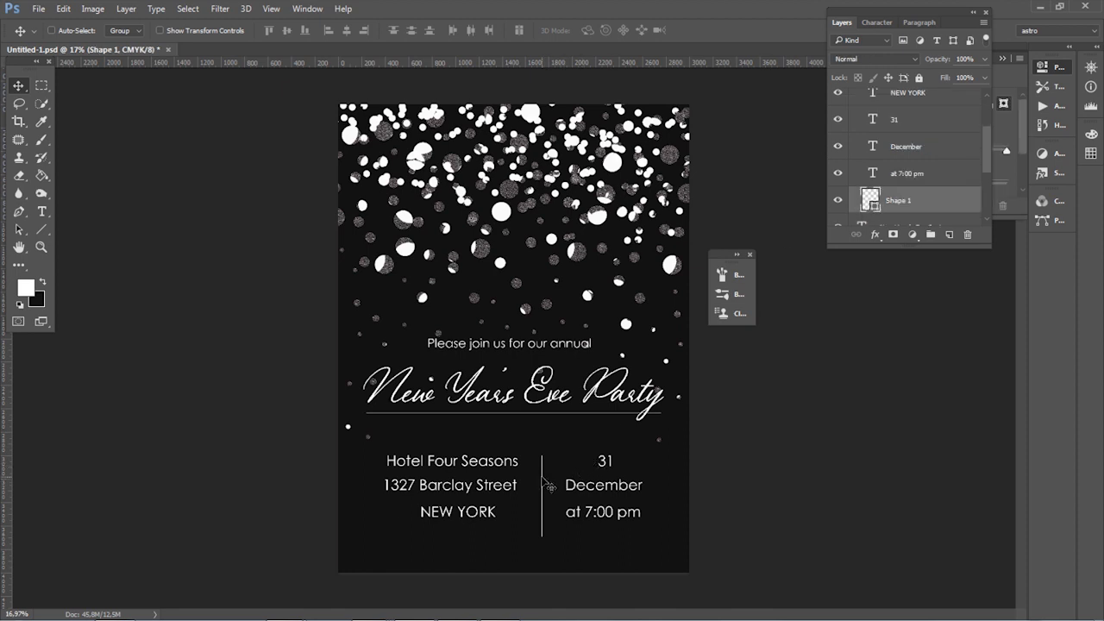
{"action": "left_click_drag", "start_coordinate": [545, 485], "coordinate": [543, 473]}
{"action": "scroll", "coordinate": [922, 190], "scroll_direction": "up", "scroll_amount": 2}
{"action": "left_click", "coordinate": [861, 97]}
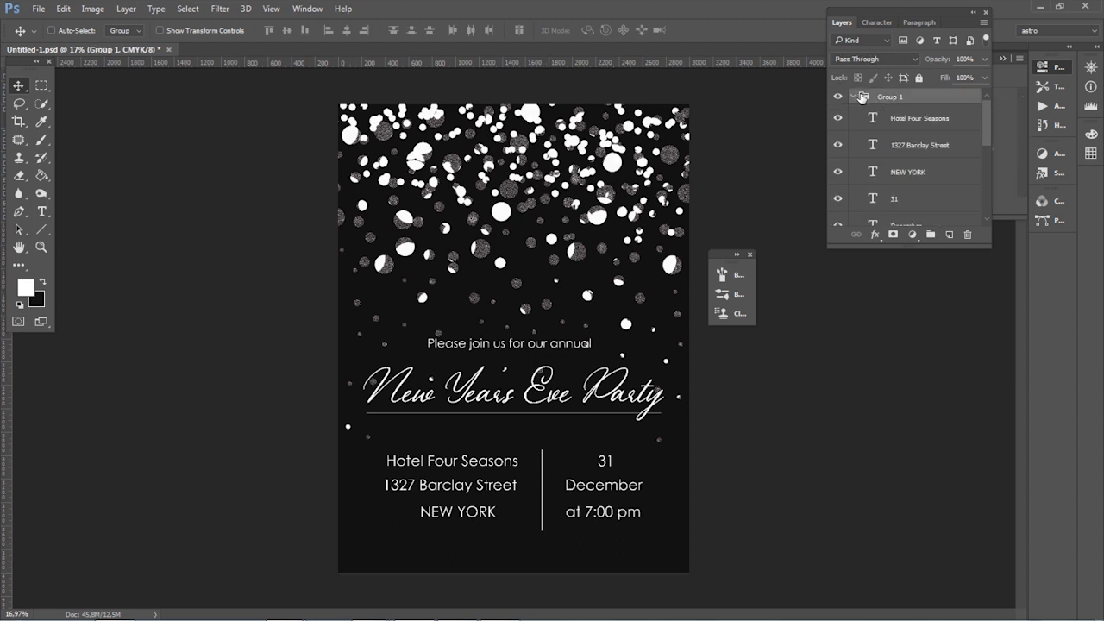
{"action": "left_click", "coordinate": [855, 97]}
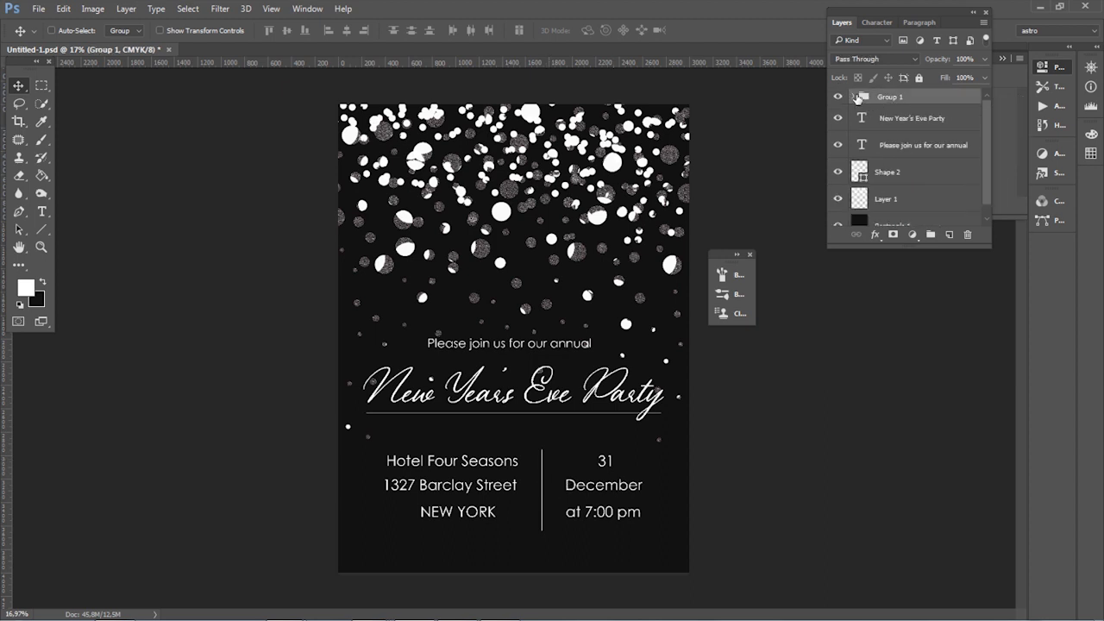
Step: Group the script title, the "Please join us for our annual" line and the horizontal line
{"action": "left_click", "coordinate": [904, 120]}
{"action": "left_click", "coordinate": [907, 148], "text": "shift"}
{"action": "left_click", "coordinate": [902, 171], "text": "shift"}
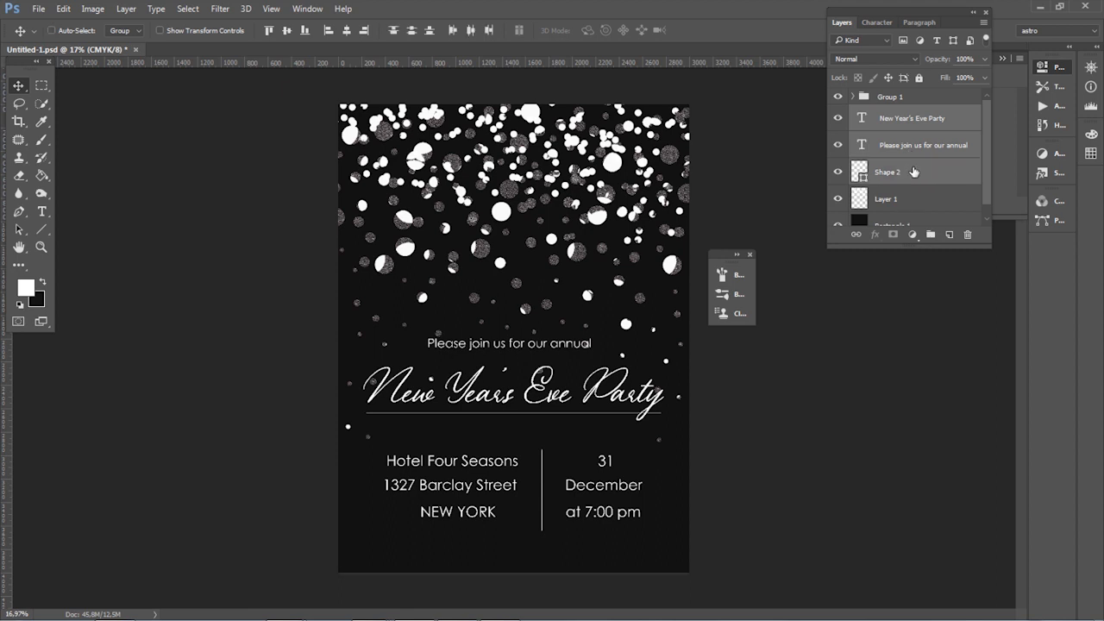
{"action": "left_click_drag", "start_coordinate": [914, 172], "coordinate": [930, 234]}
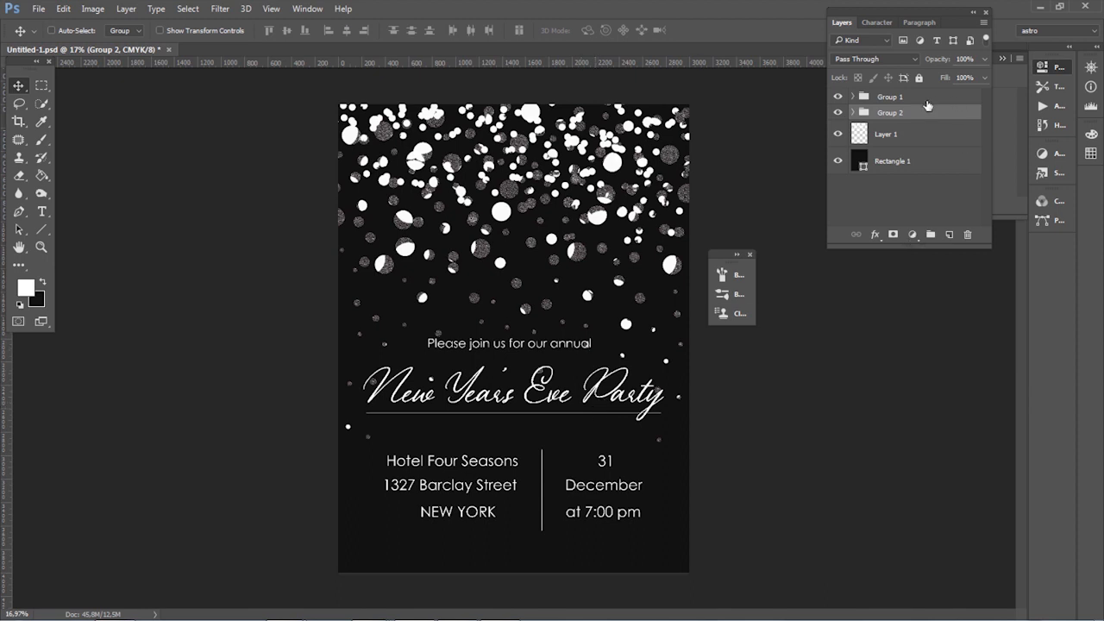
Step: Move "Please join us for our annual" down closer to the script title, centre it above the title, and collapse the group
{"action": "left_click", "coordinate": [853, 113]}
{"action": "left_click", "coordinate": [911, 168]}
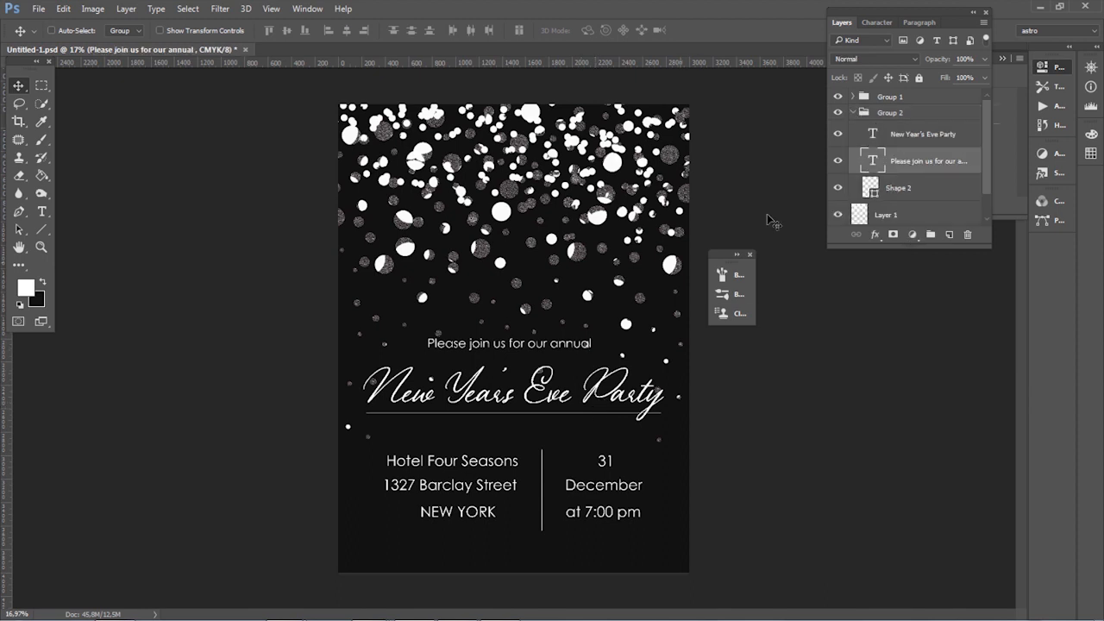
{"action": "left_click_drag", "start_coordinate": [567, 352], "coordinate": [590, 358]}
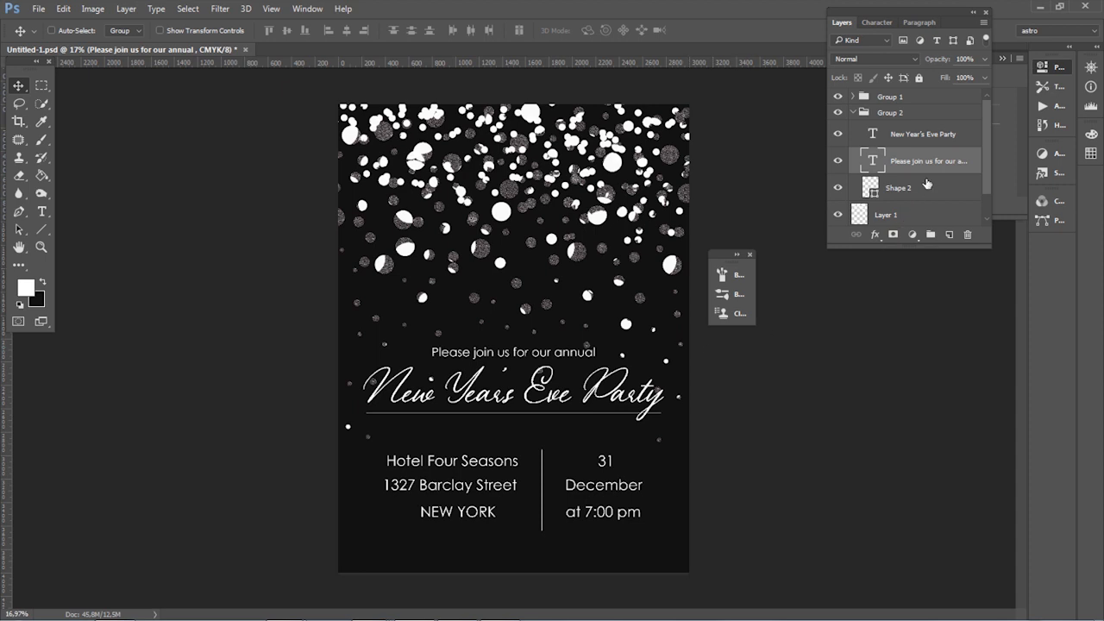
{"action": "left_click", "coordinate": [928, 183]}
{"action": "left_click", "coordinate": [854, 113]}
Step: Move both text groups up slightly together, and shift the scattered dots layer up by a similar amount
{"action": "left_click", "coordinate": [889, 98]}
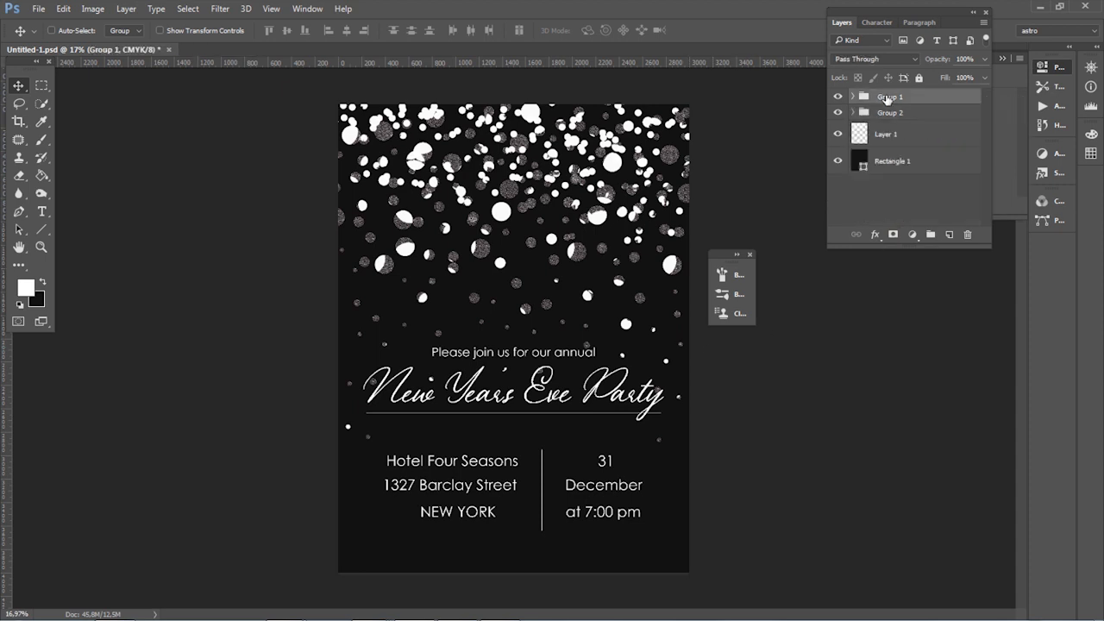
{"action": "left_click", "coordinate": [889, 113], "text": "shift"}
{"action": "left_click_drag", "start_coordinate": [601, 495], "coordinate": [595, 485]}
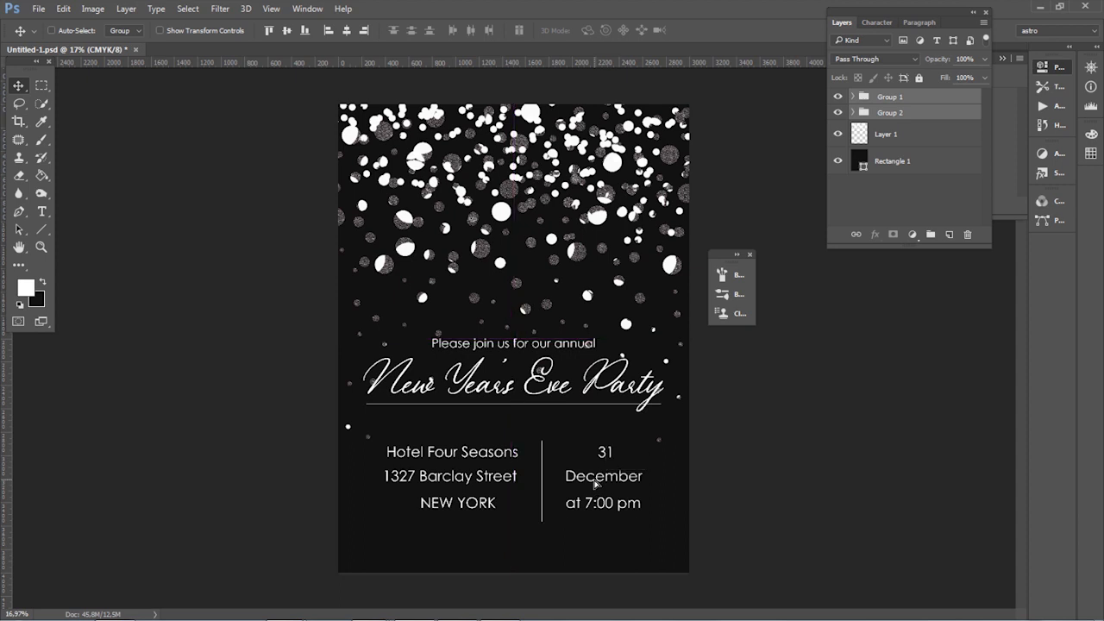
{"action": "left_click", "coordinate": [918, 137]}
{"action": "left_click_drag", "start_coordinate": [528, 239], "coordinate": [527, 230]}
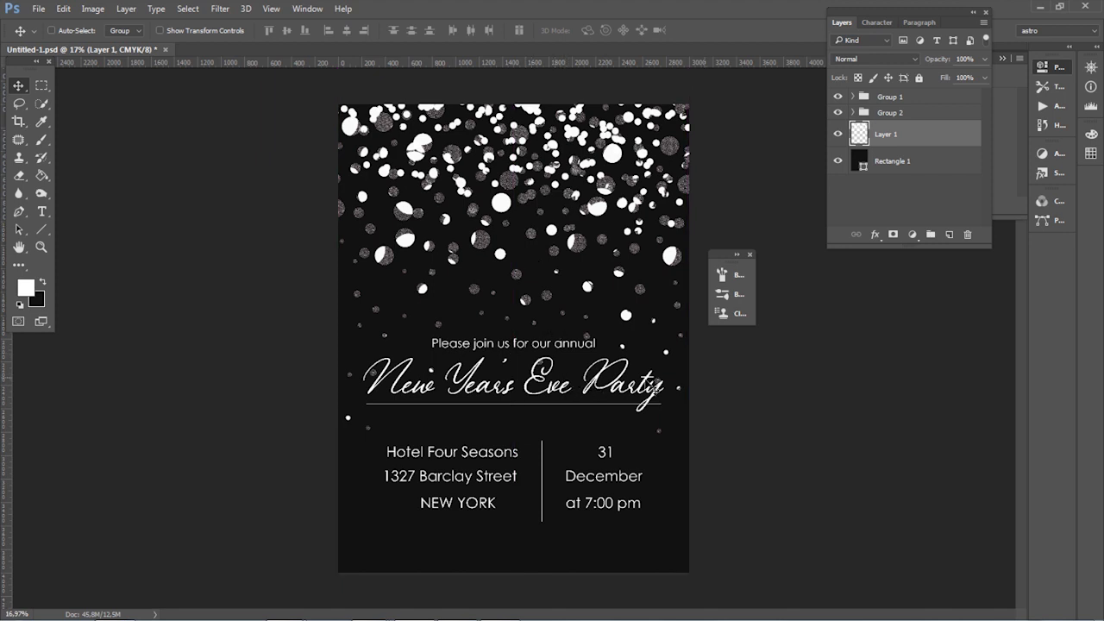
Step: Apply a Gaussian Blur with a 5.0 pixel radius to the scattered dots layer
{"action": "left_click", "coordinate": [907, 164]}
{"action": "left_click", "coordinate": [907, 135]}
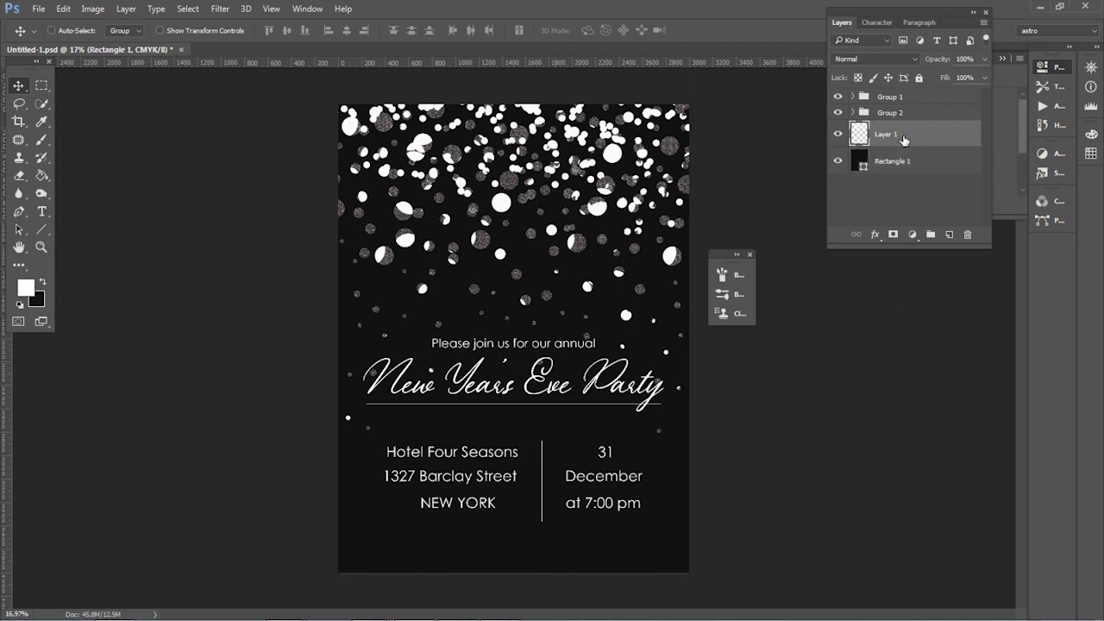
{"action": "left_click", "coordinate": [96, 11]}
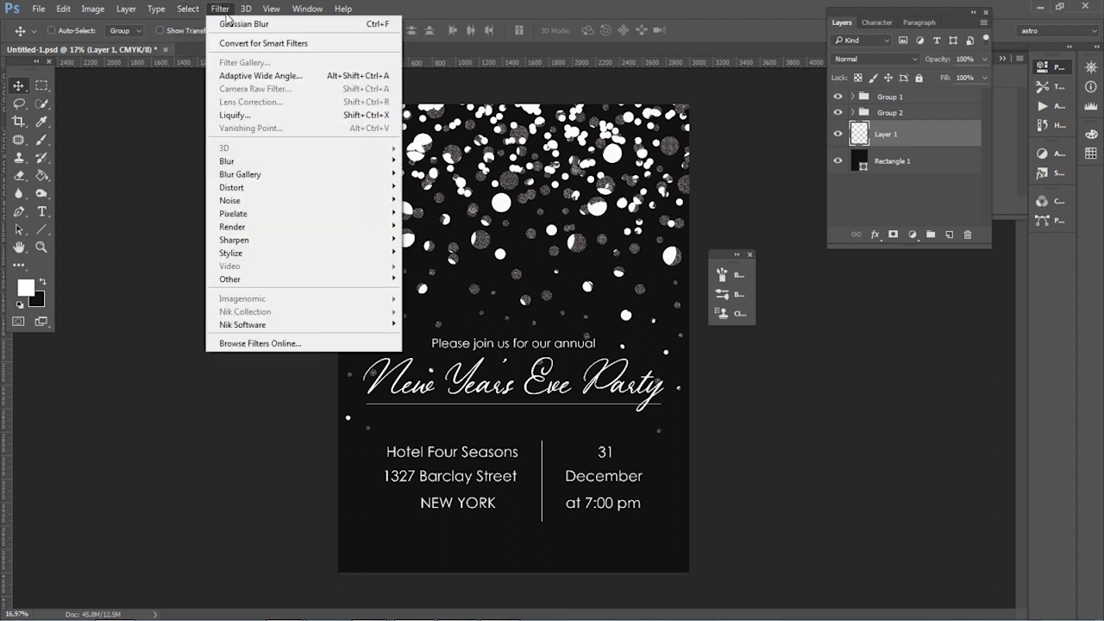
{"action": "mouse_move", "coordinate": [280, 165]}
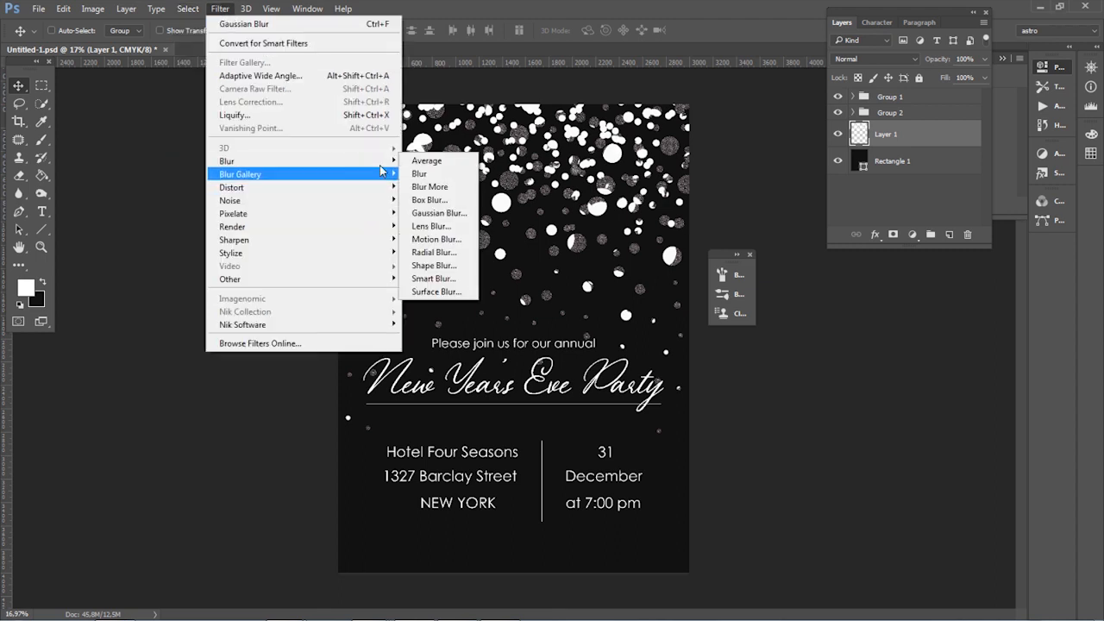
{"action": "left_click", "coordinate": [424, 213]}
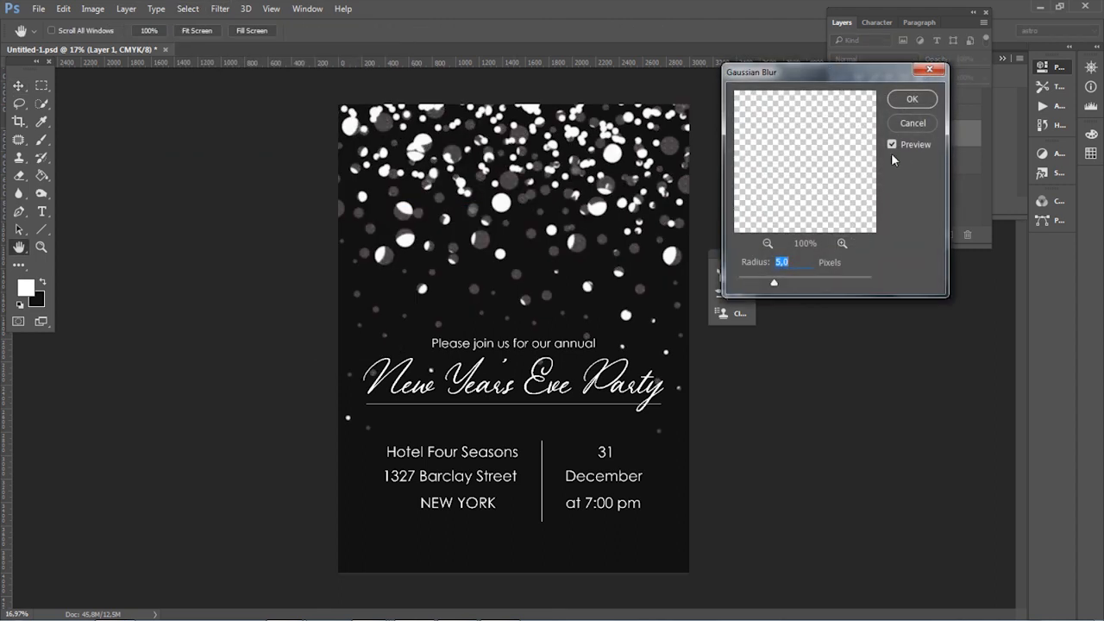
{"action": "left_click", "coordinate": [914, 99]}
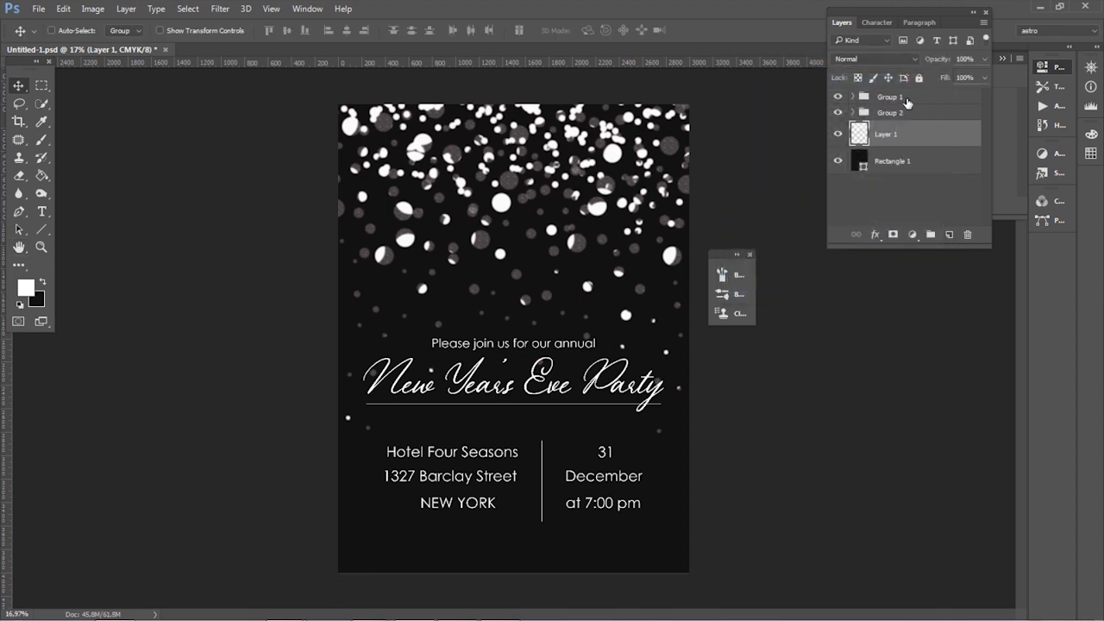
Step: Export the invitation with Save for Web as a PNG-8 image named New_Year_Party.png in folder 5
{"action": "left_click", "coordinate": [38, 8]}
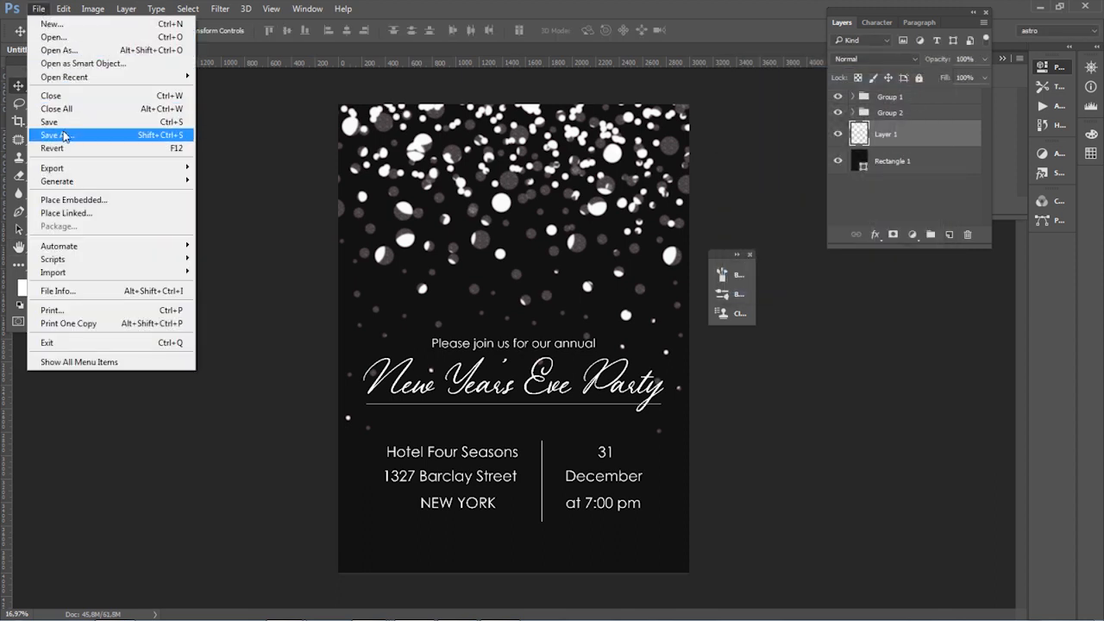
{"action": "mouse_move", "coordinate": [86, 168]}
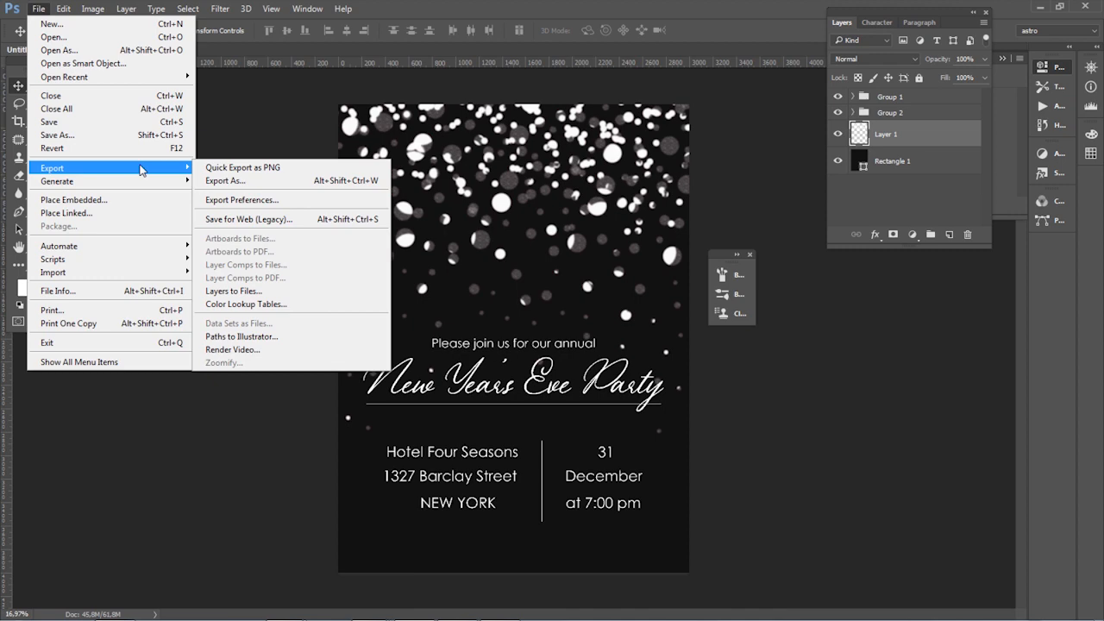
{"action": "left_click", "coordinate": [277, 218]}
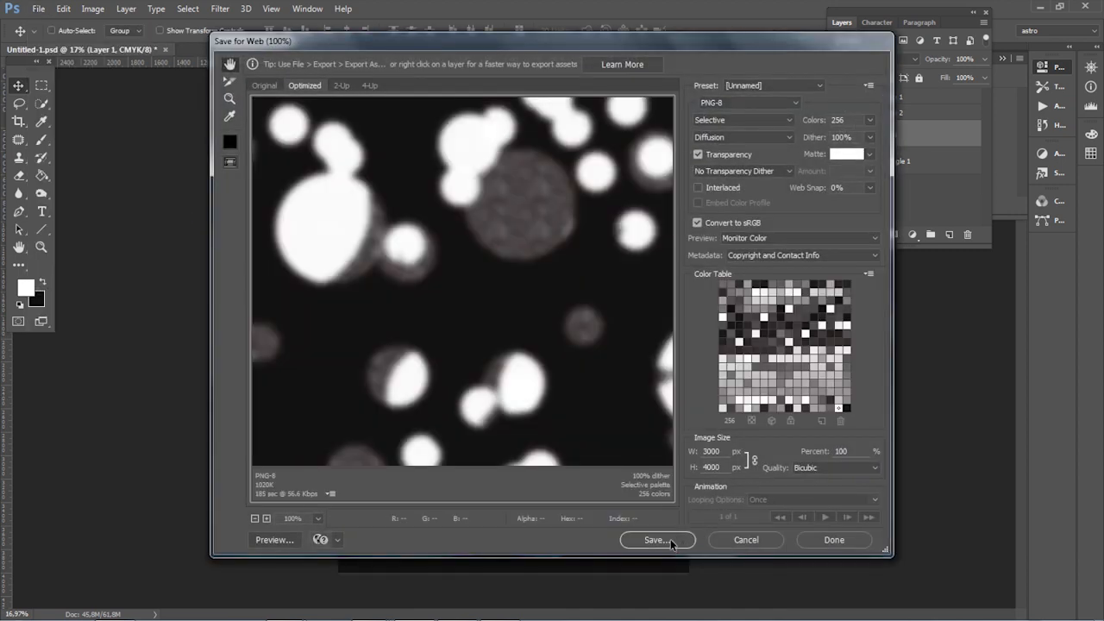
{"action": "left_click", "coordinate": [657, 539]}
{"action": "left_click", "coordinate": [389, 306]}
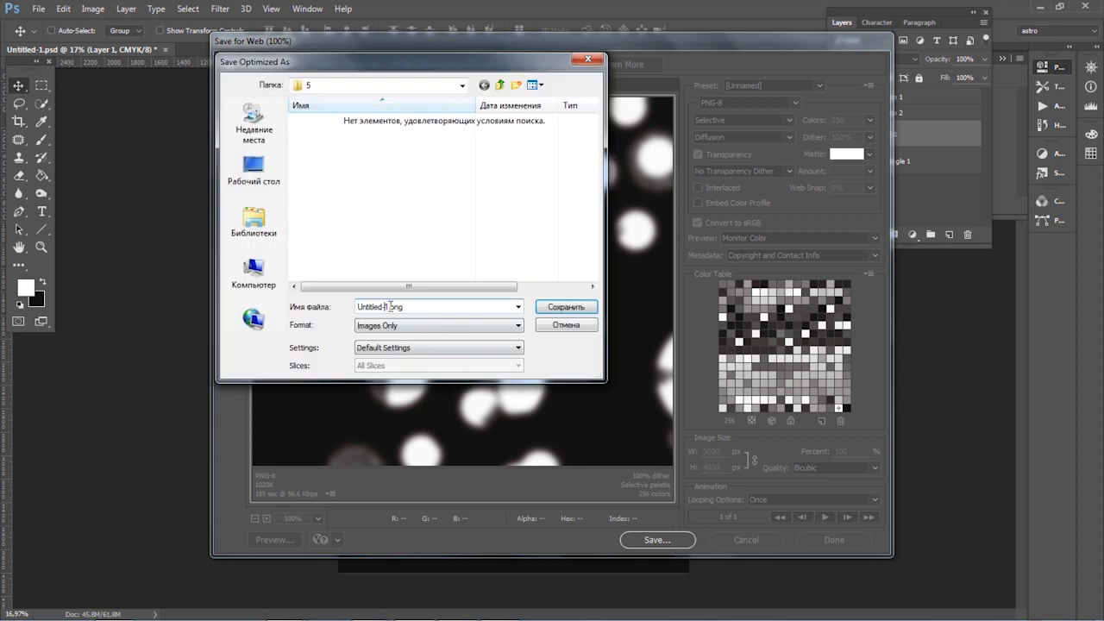
{"action": "left_click_drag", "start_coordinate": [389, 307], "coordinate": [300, 312]}
{"action": "type", "text": "New_Year_Party"}
{"action": "key", "text": "Return"}
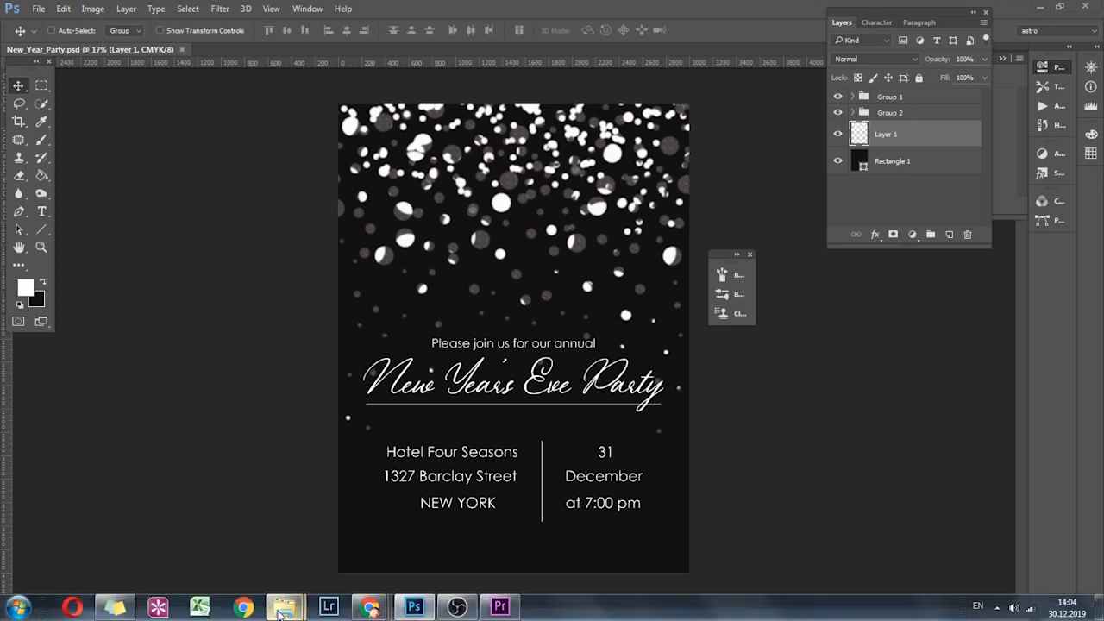
Step: Switch to Windows Explorer, open New_Year_Party.png in Windows Photo Viewer and start a slide show to check the exported invitation
{"action": "mouse_move", "coordinate": [285, 608]}
{"action": "left_click", "coordinate": [209, 545]}
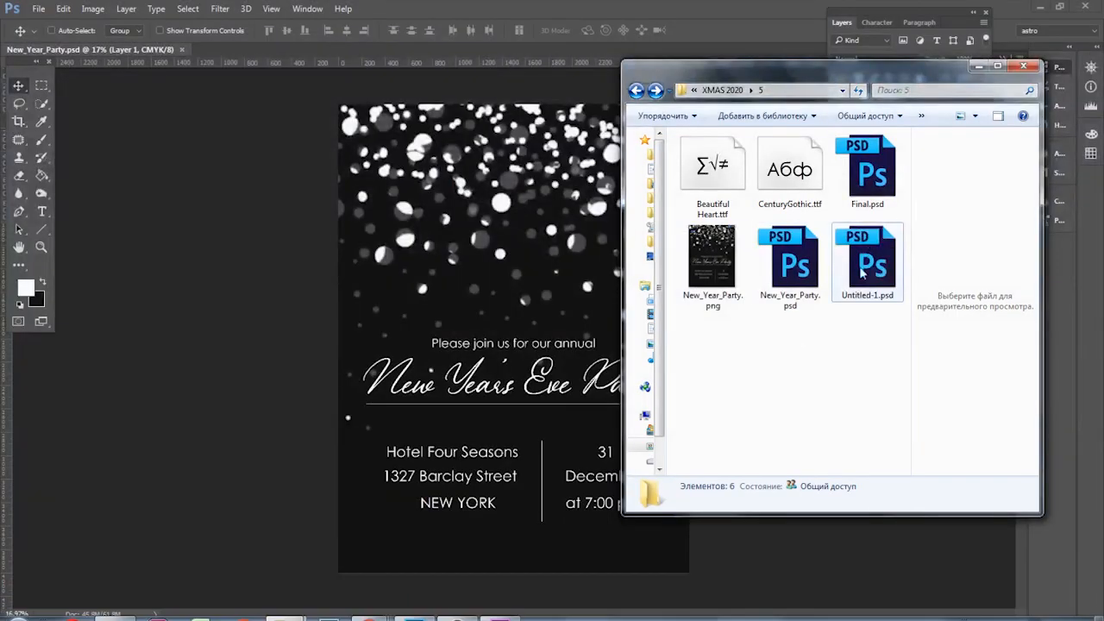
{"action": "left_click", "coordinate": [721, 270]}
{"action": "left_click", "coordinate": [474, 597]}
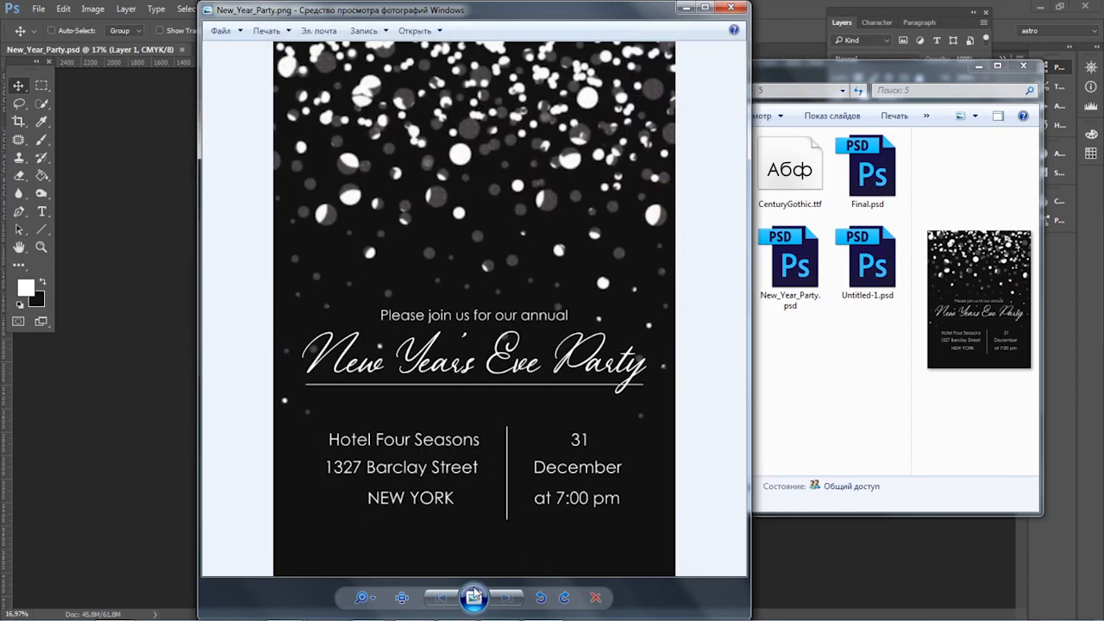